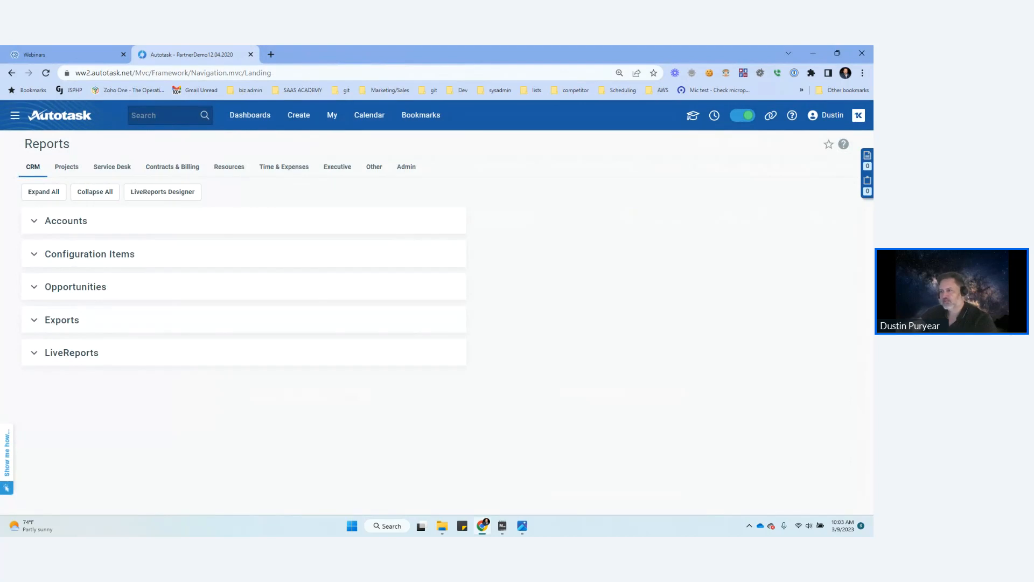
Step: Expand the Contracts group under the Contracts & Billing reports and look over the report categories available
click(172, 167)
click(34, 221)
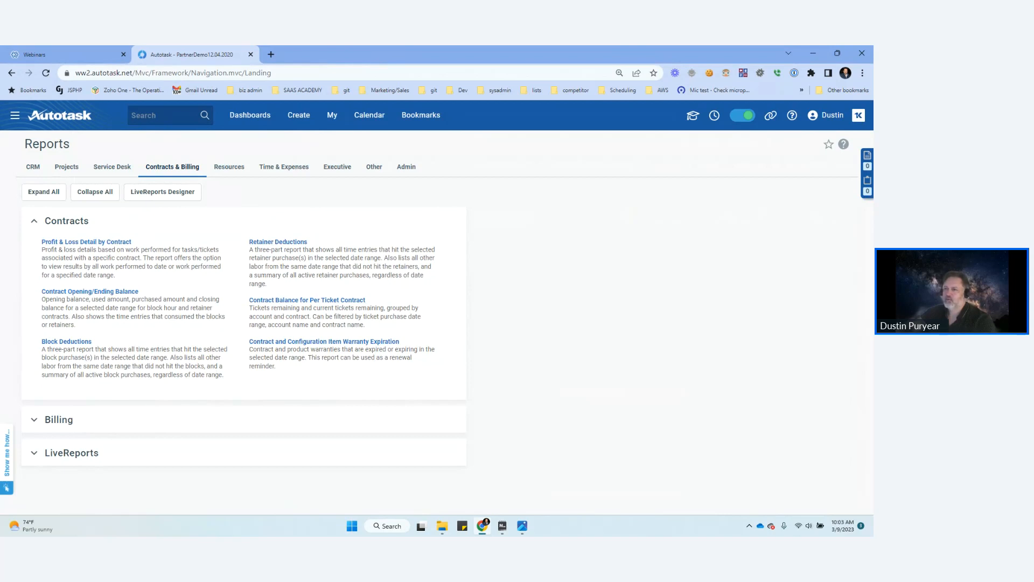
mouse_move(15, 115)
mouse_move(30, 232)
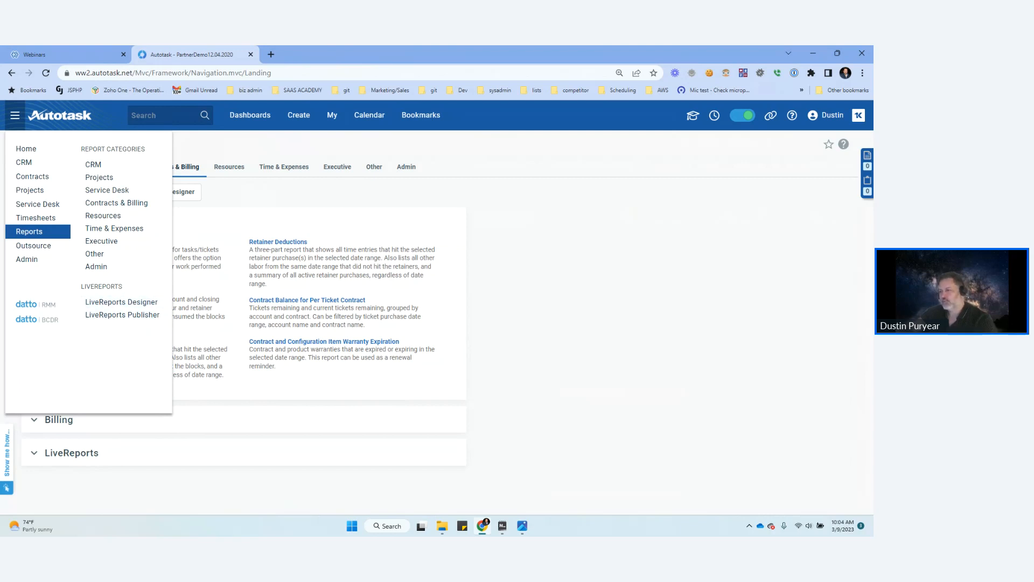
click(34, 453)
click(34, 453)
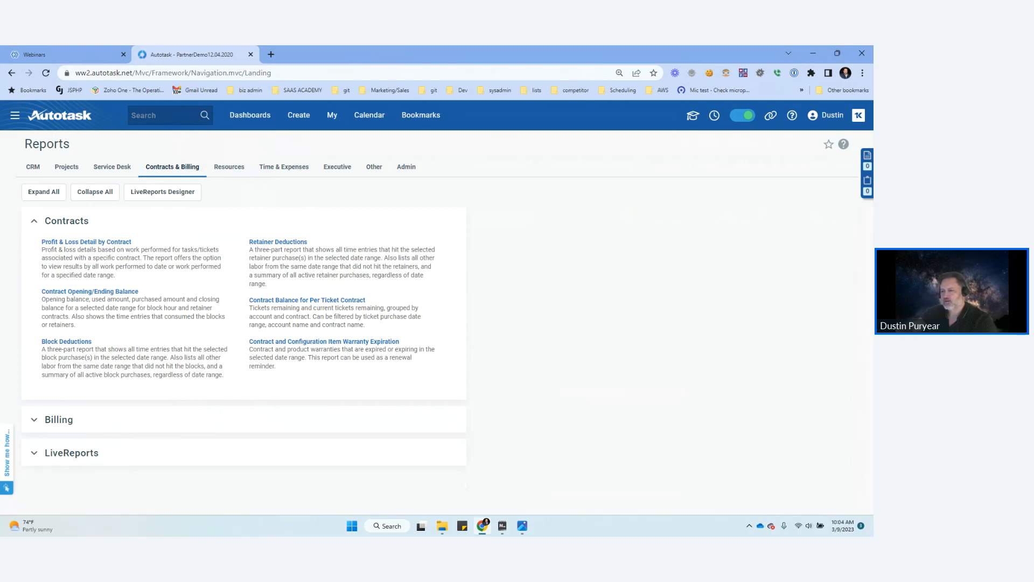
Step: Open the LiveReports Designer and show its pop-up window as a regular browser tab
click(14, 115)
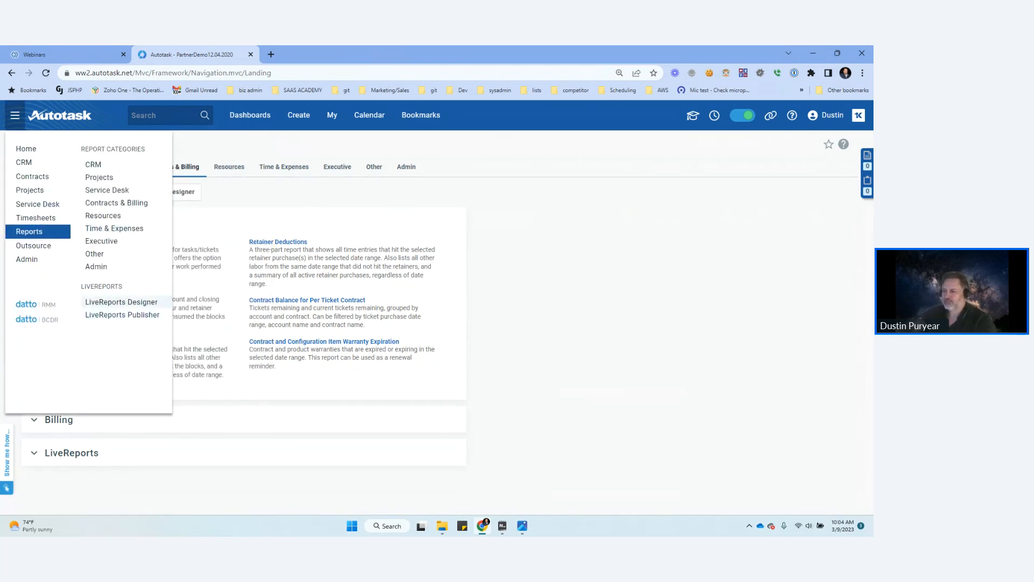
click(121, 302)
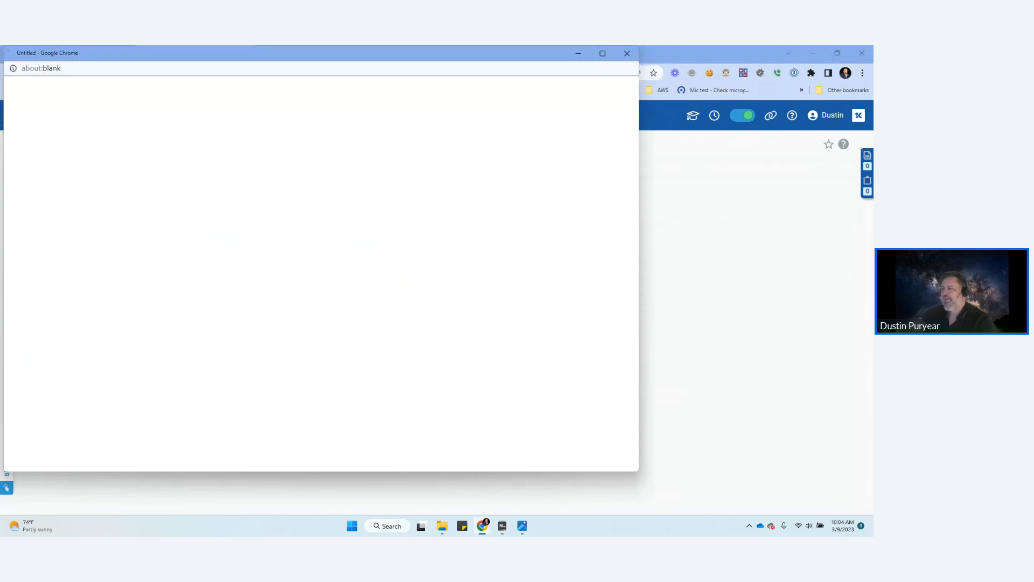
right_click(295, 58)
click(327, 153)
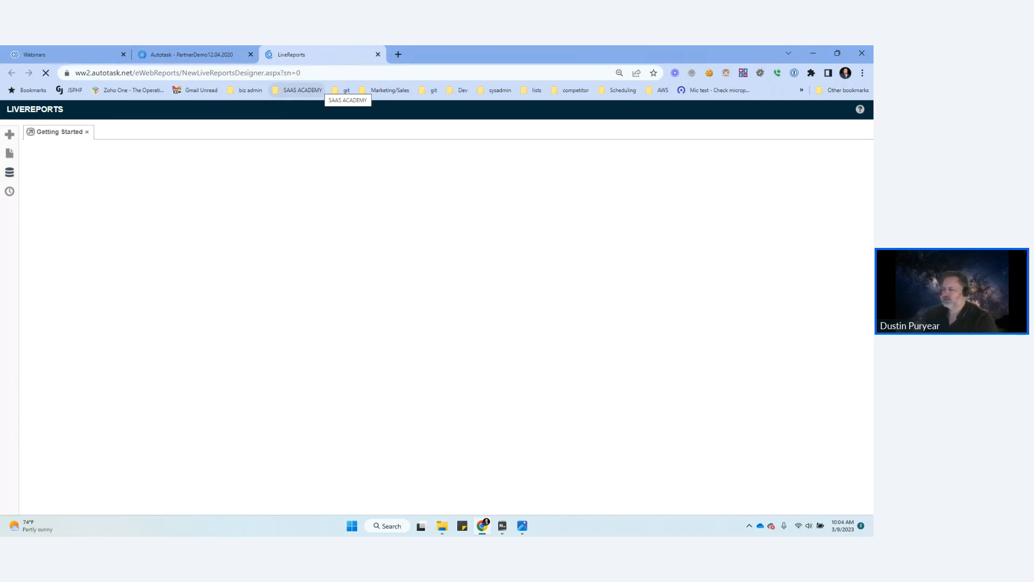
click(191, 55)
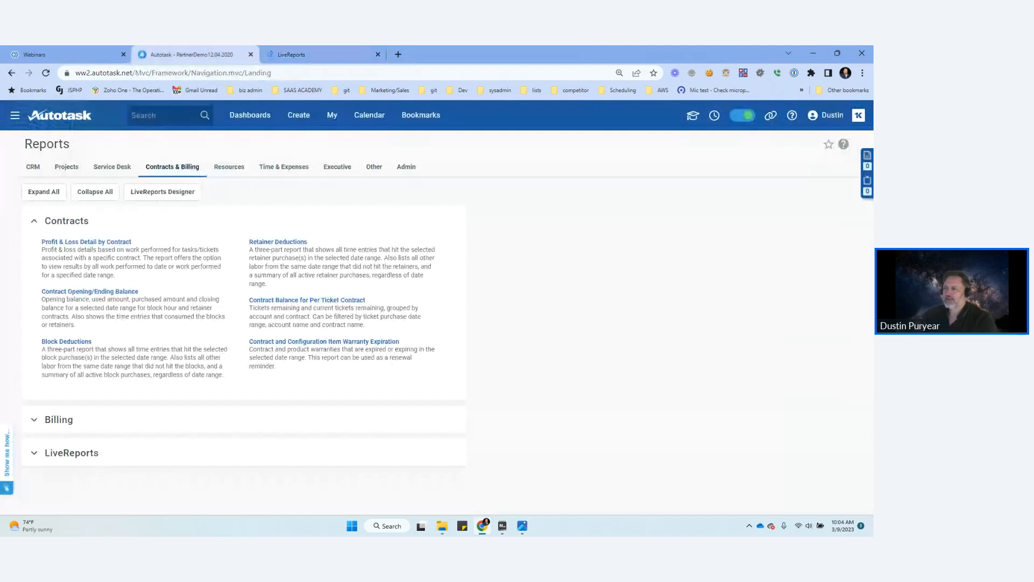
click(162, 192)
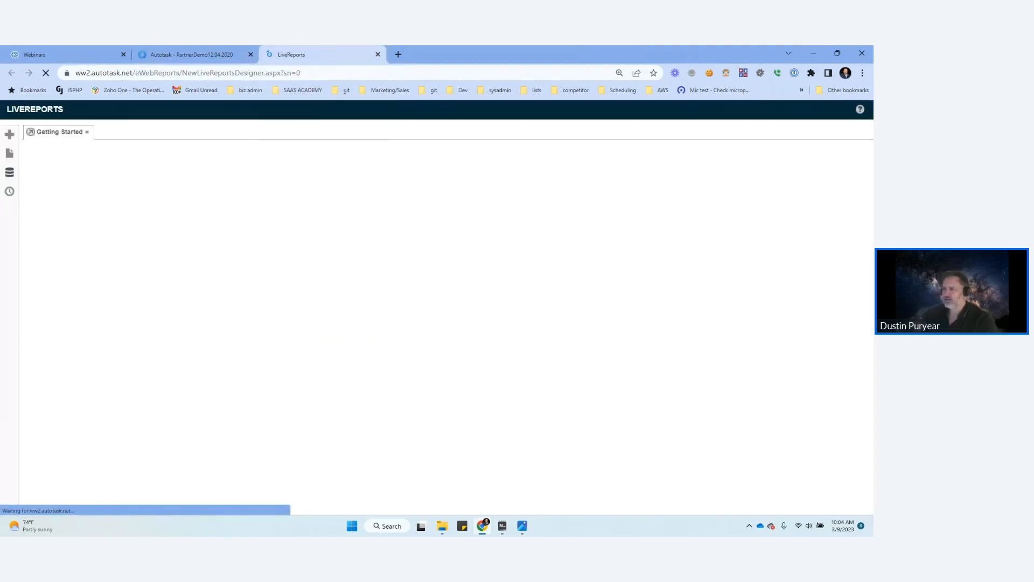
Step: Back in the Autotask reports, view the Time Off & Payroll reports under Time & Expenses and open a dashboard
click(195, 54)
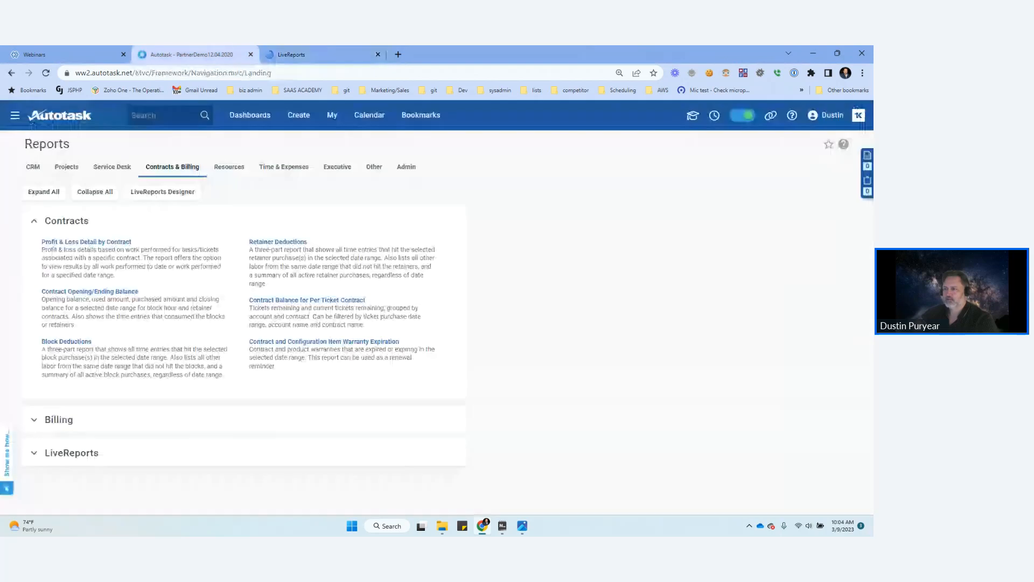
click(283, 167)
click(34, 287)
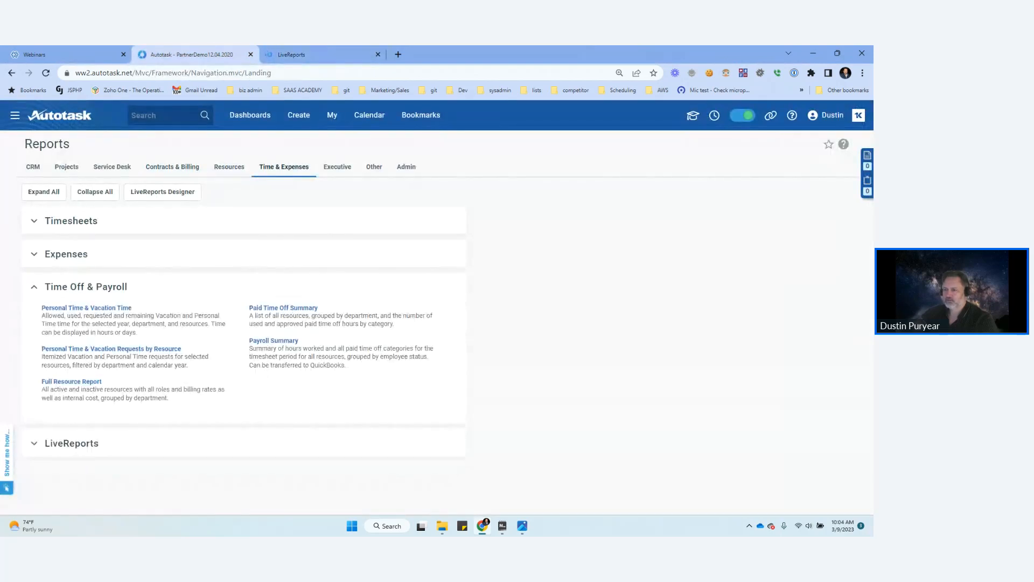
mouse_move(250, 115)
click(275, 177)
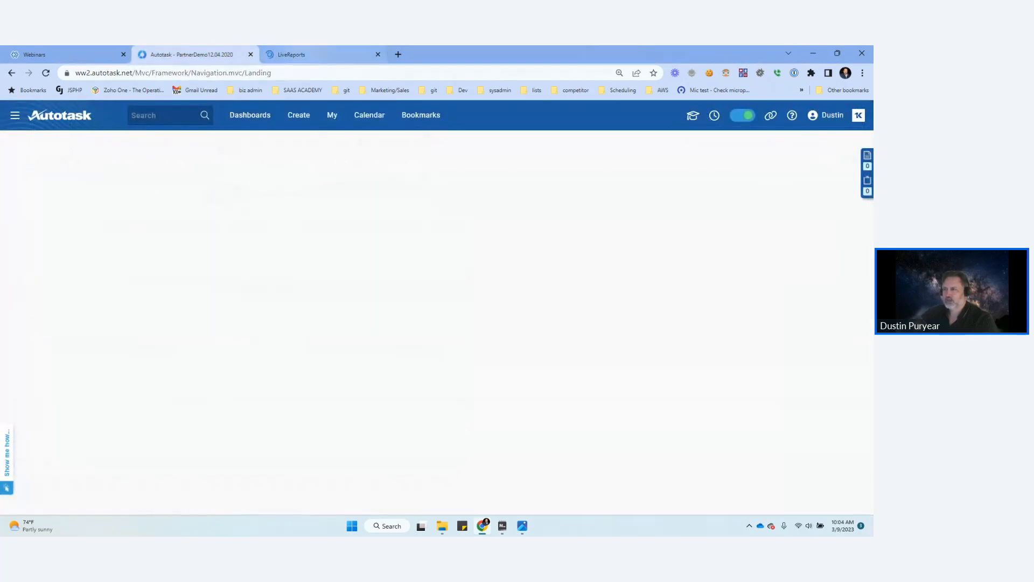
Step: Browse the System Reports folders in the LiveReports Designer and read the Overdue Project Summary description under Project Tasks
click(302, 55)
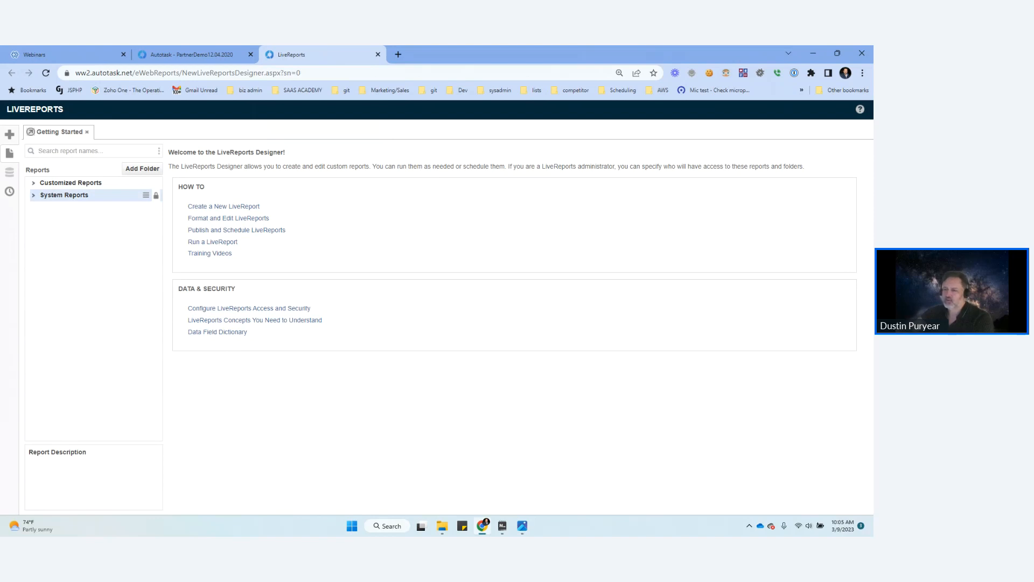
click(34, 195)
scroll(94, 281, down, 3)
scroll(94, 282, up, 3)
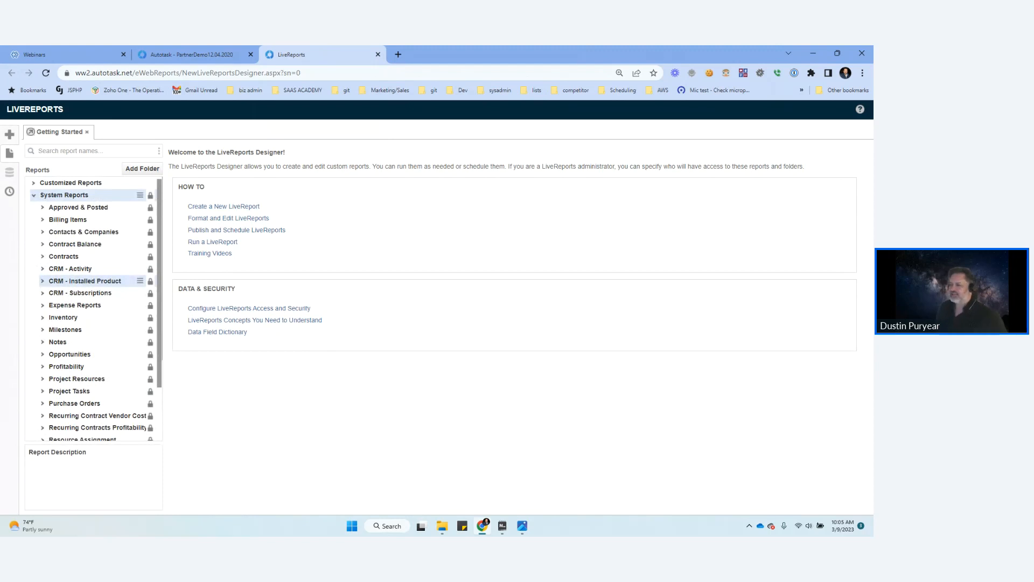
scroll(92, 285, down, 3)
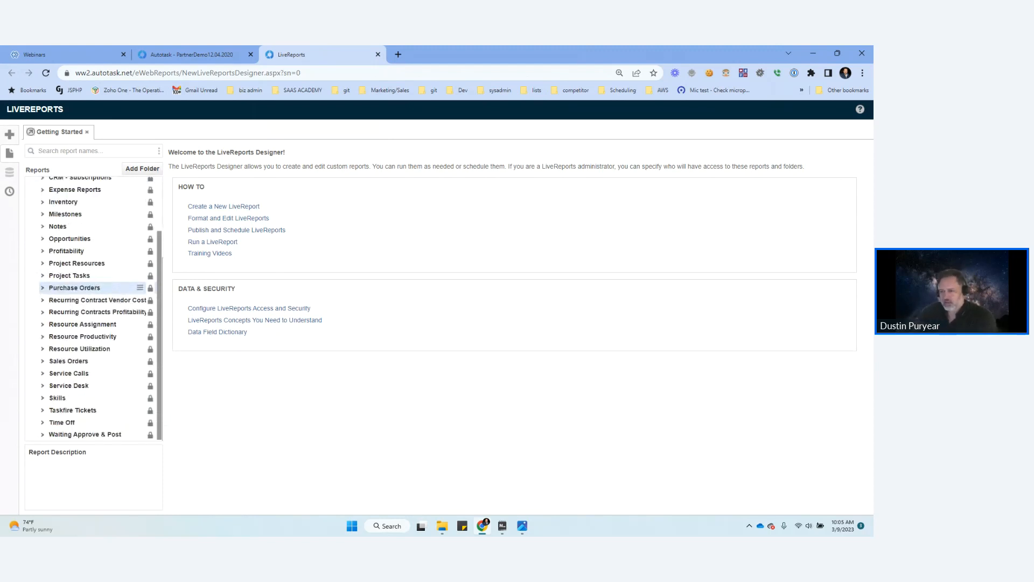
click(69, 275)
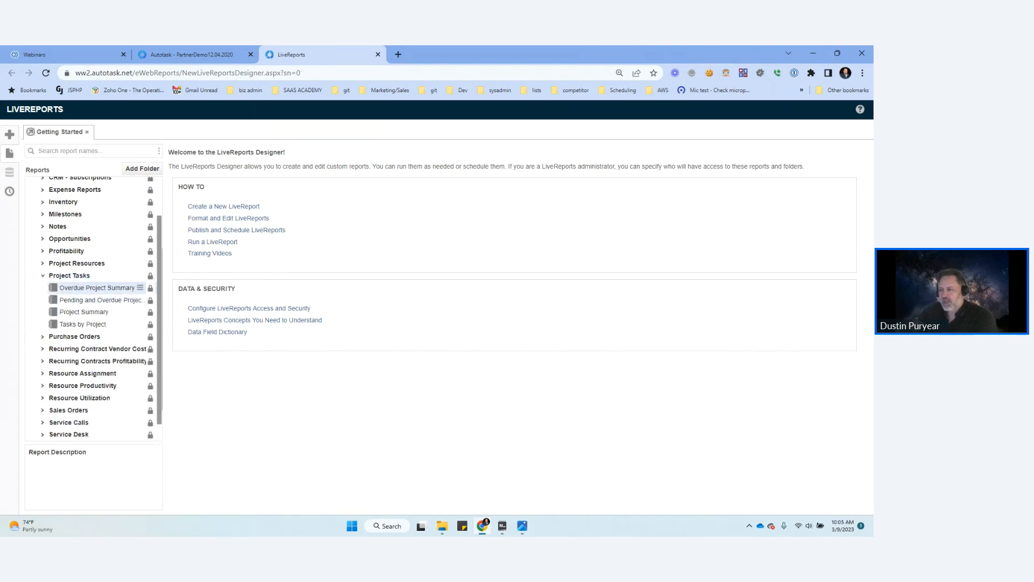
click(140, 288)
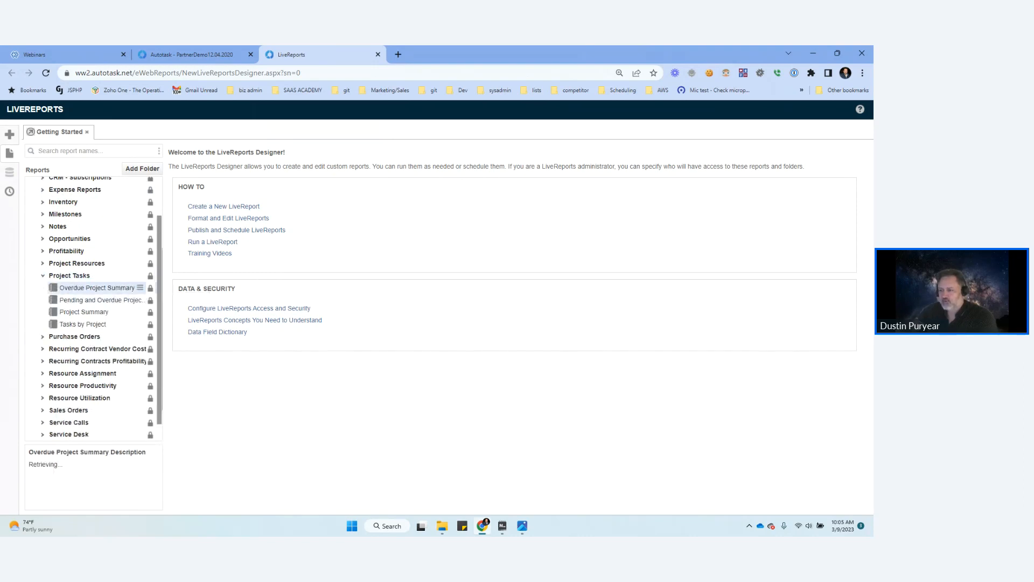
mouse_move(167, 314)
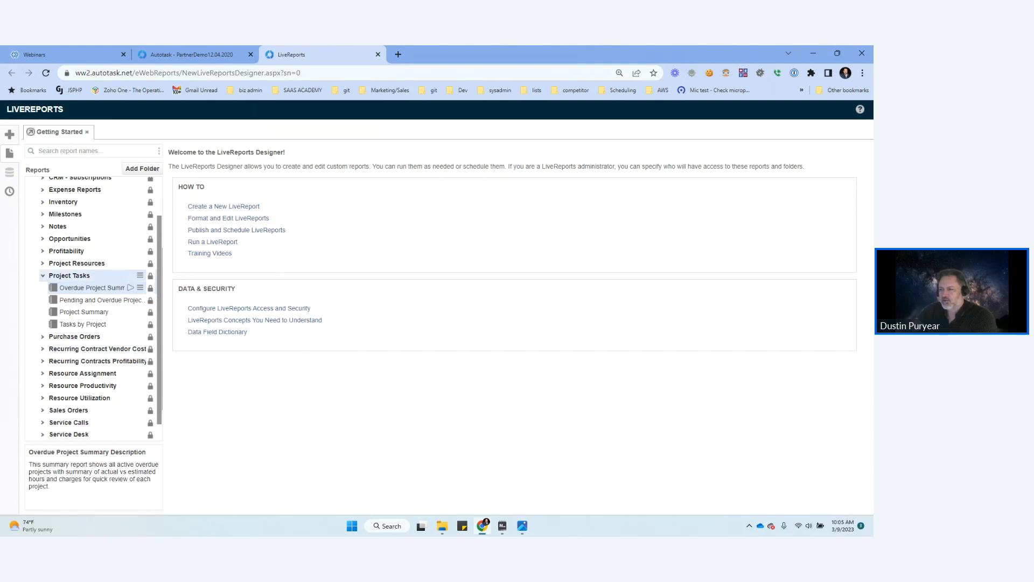
scroll(92, 242, up, 3)
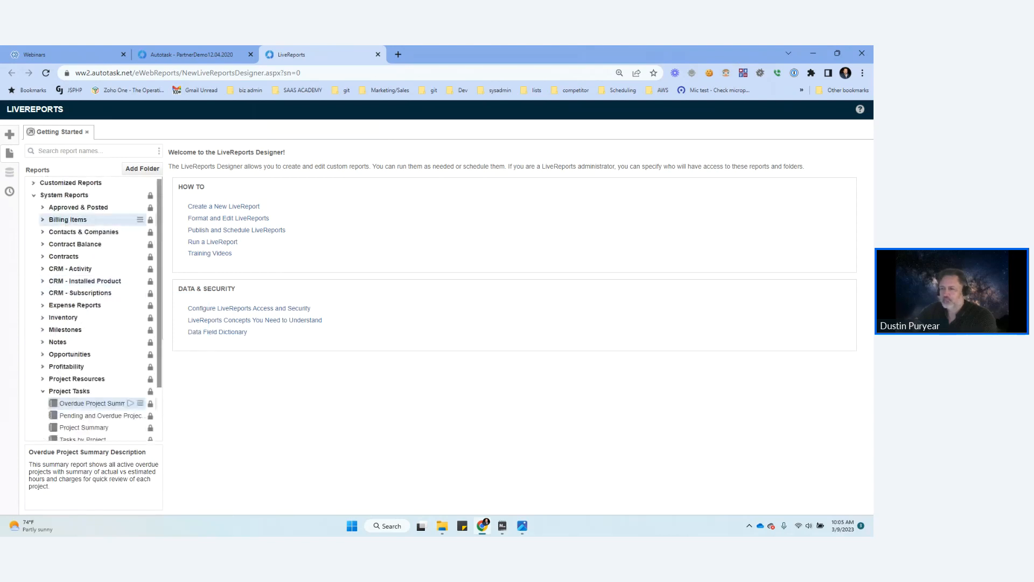
Step: Collapse System Reports and start a new Standard Report in the Customized Reports folder
click(34, 195)
click(34, 184)
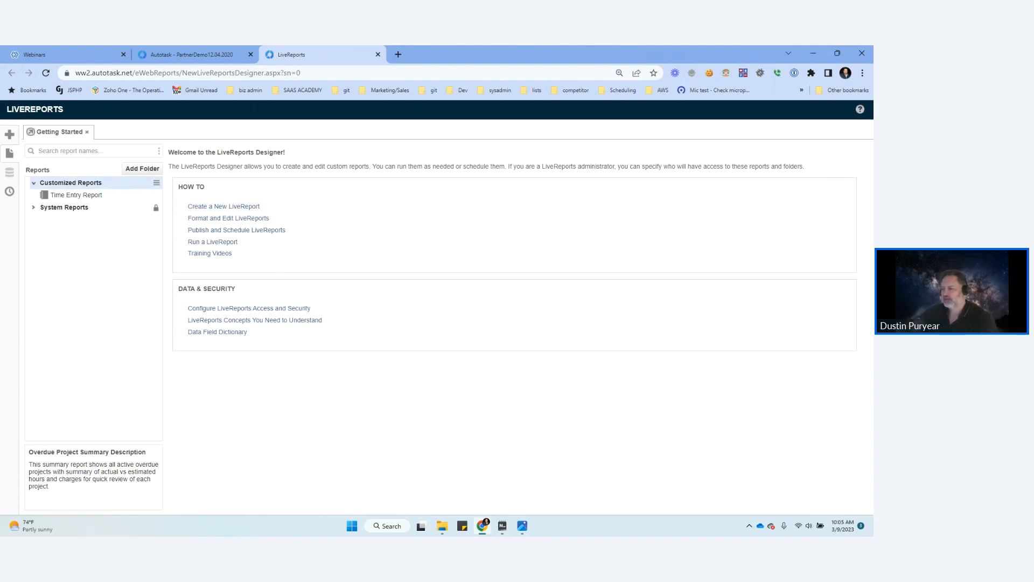
click(156, 182)
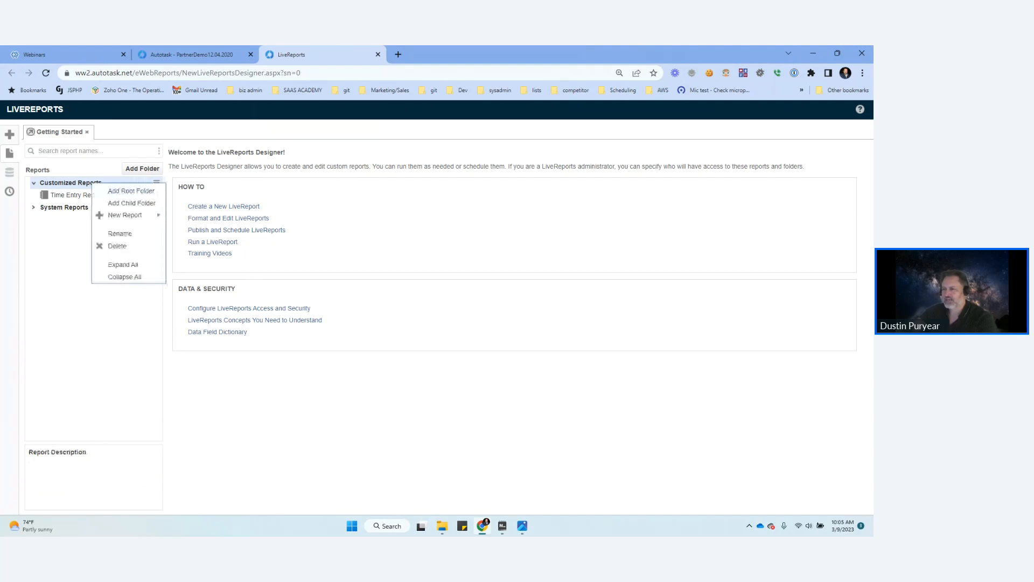
mouse_move(125, 215)
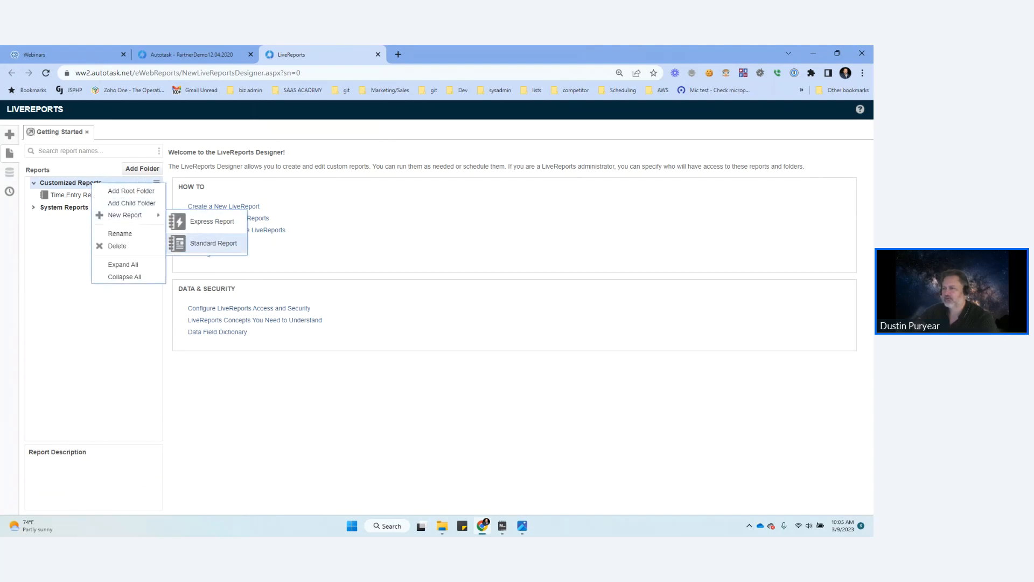
click(213, 243)
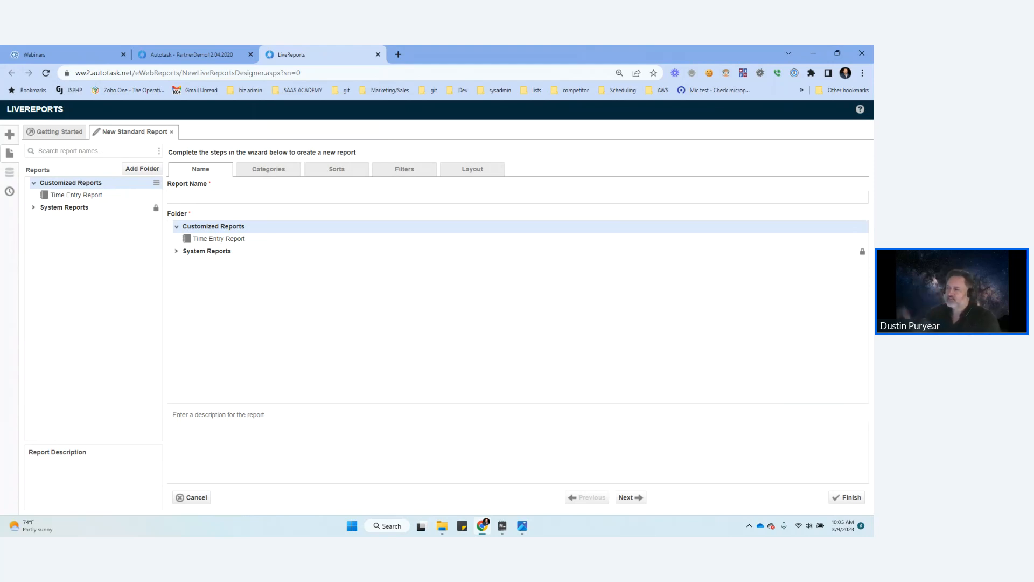
Step: Name the report "Tickets By Create Date" and continue to the wizard's category selection
click(175, 198)
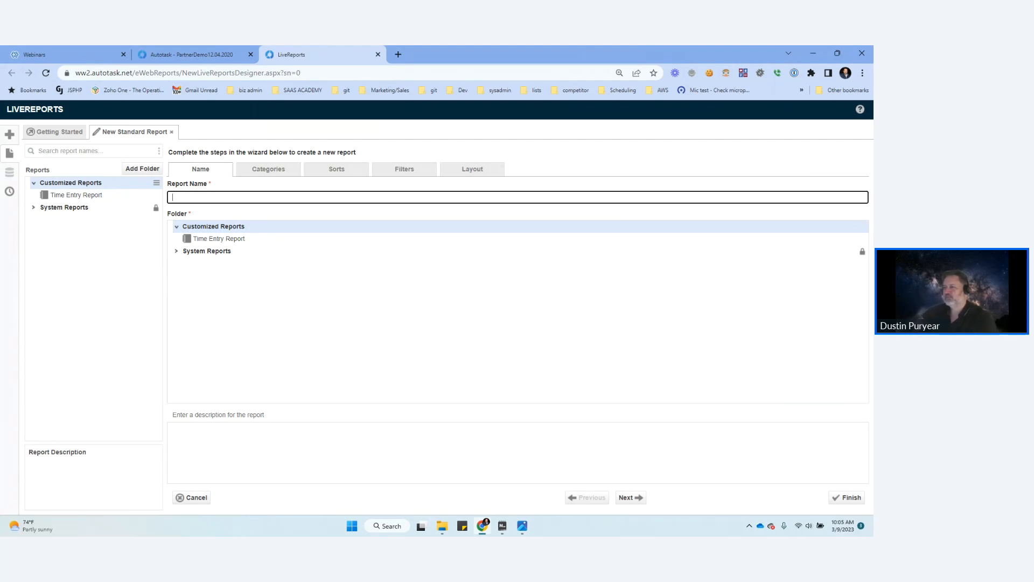
text(By T)
key(BackSpace)
key(BackSpace)
key(BackSpace)
key(BackSpace)
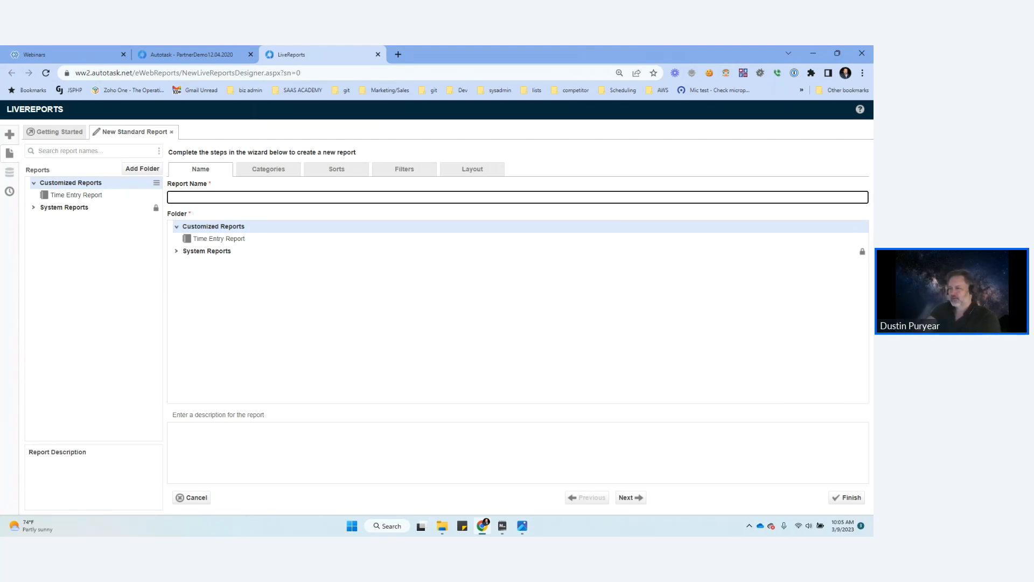
text(TicketrsBy Create date)
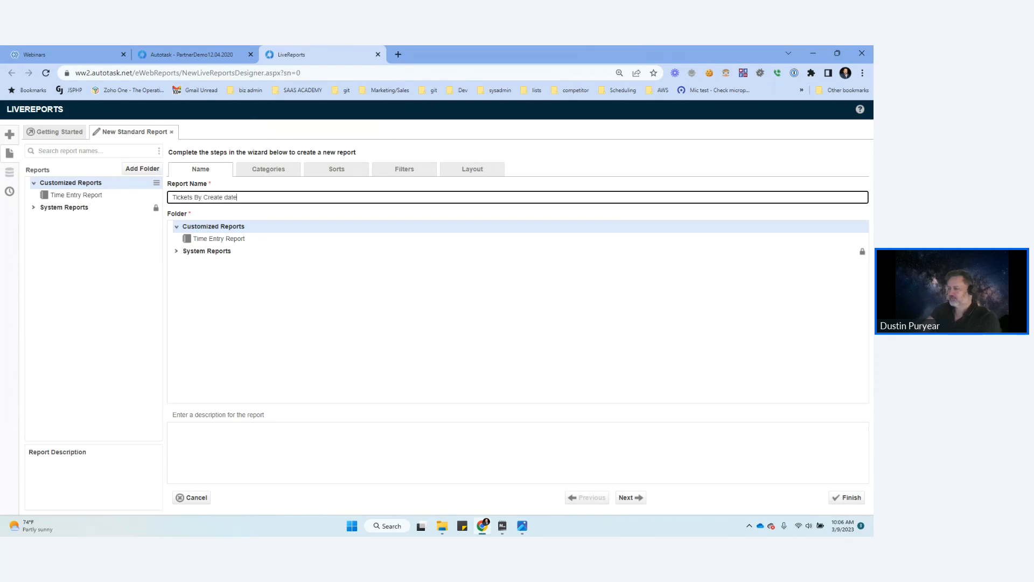
key(BackSpace)
key(BackSpace)
key(BackSpace)
key(BackSpace)
text(Date)
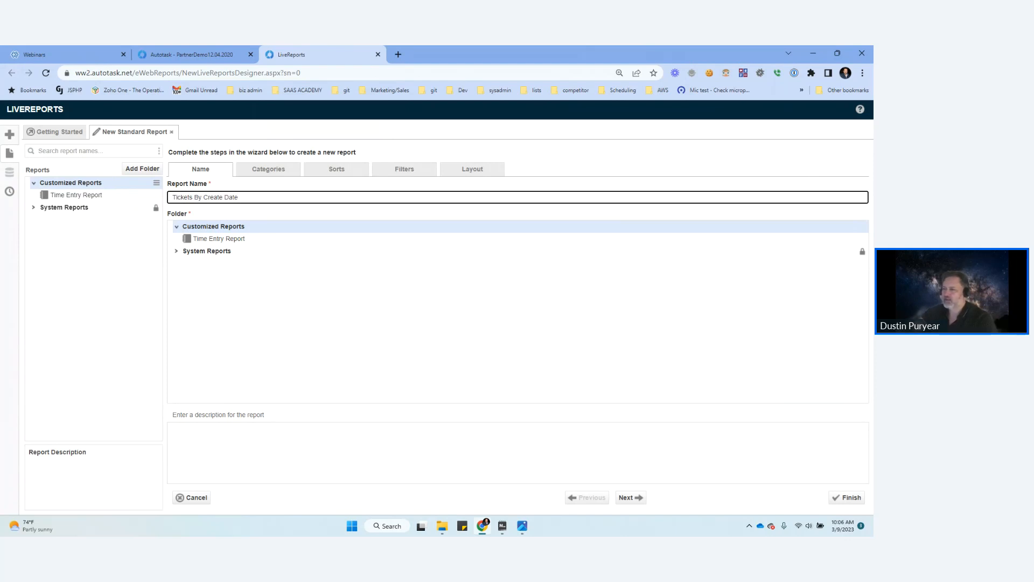
click(631, 498)
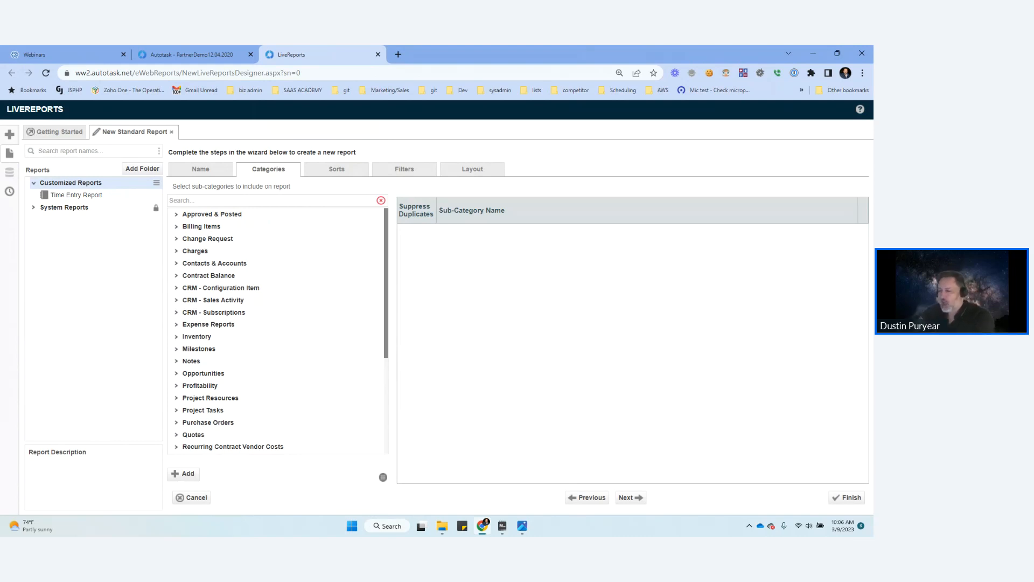
Step: Expand the Service Desk category and add its *Ticket sub-category to the report
scroll(243, 324, down, 2)
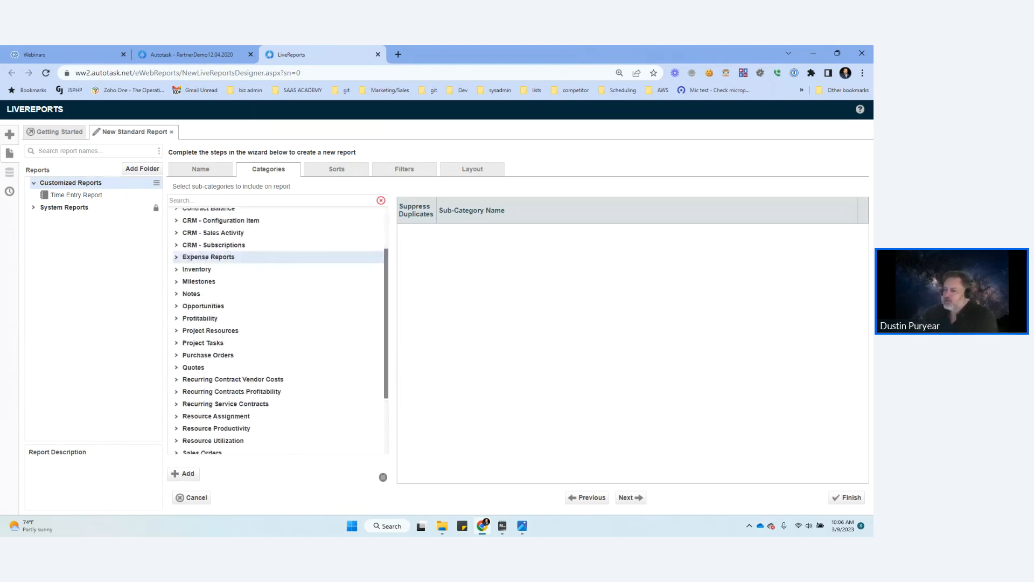
scroll(242, 324, up, 2)
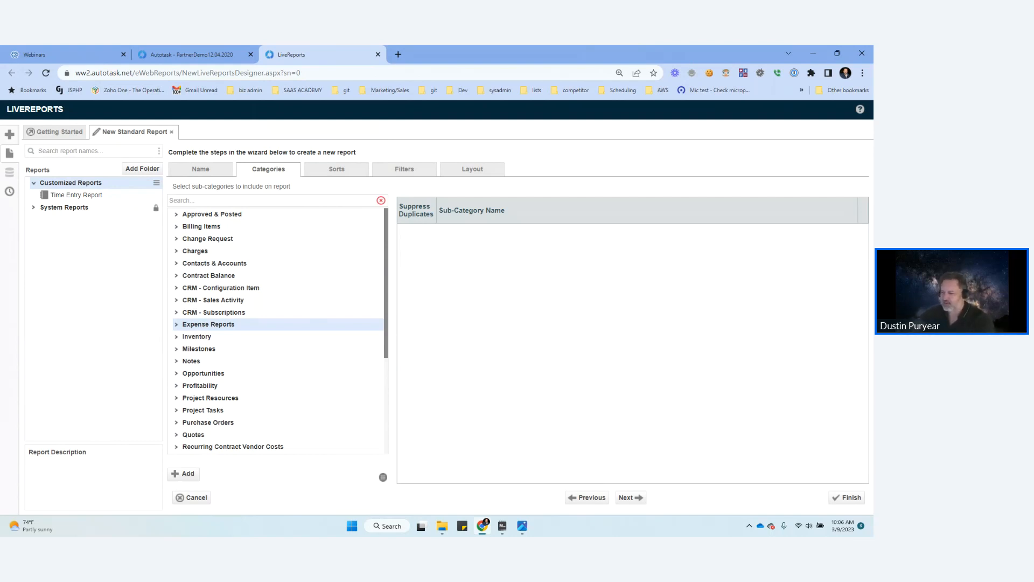
scroll(277, 329, down, 3)
scroll(277, 242, down, 3)
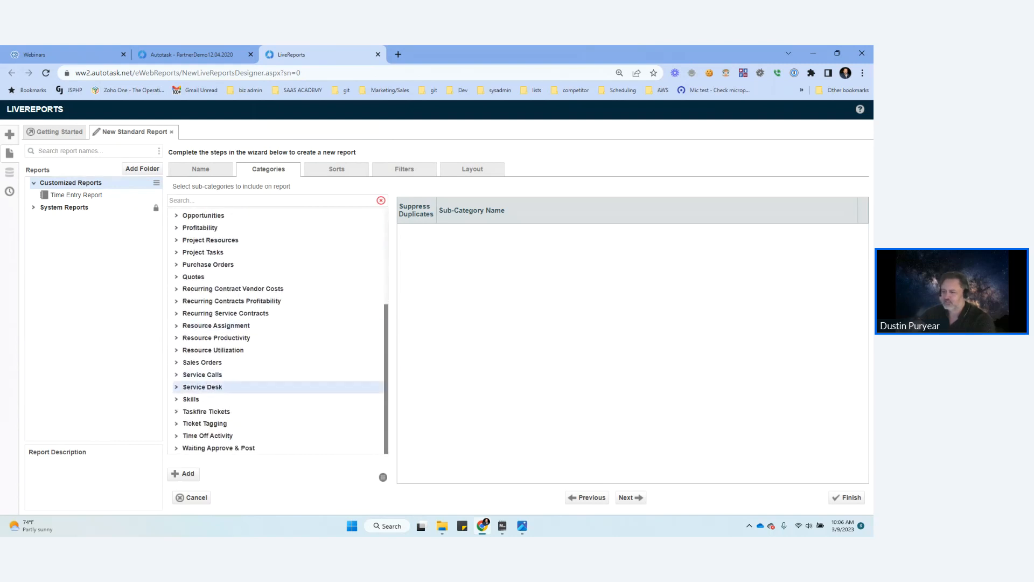
click(203, 387)
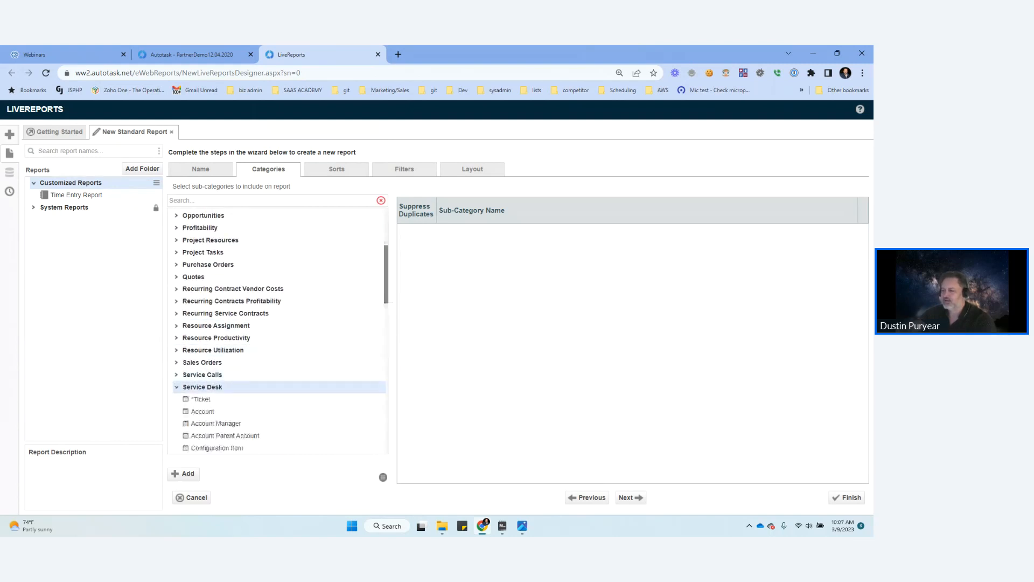
scroll(226, 387, down, 3)
scroll(227, 380, down, 3)
scroll(226, 372, up, 1)
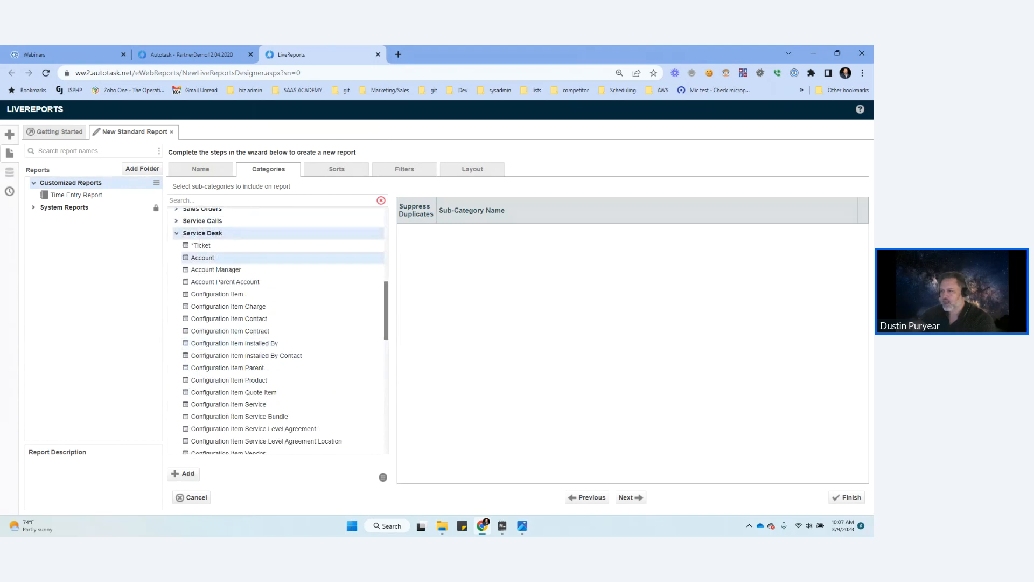
double_click(201, 245)
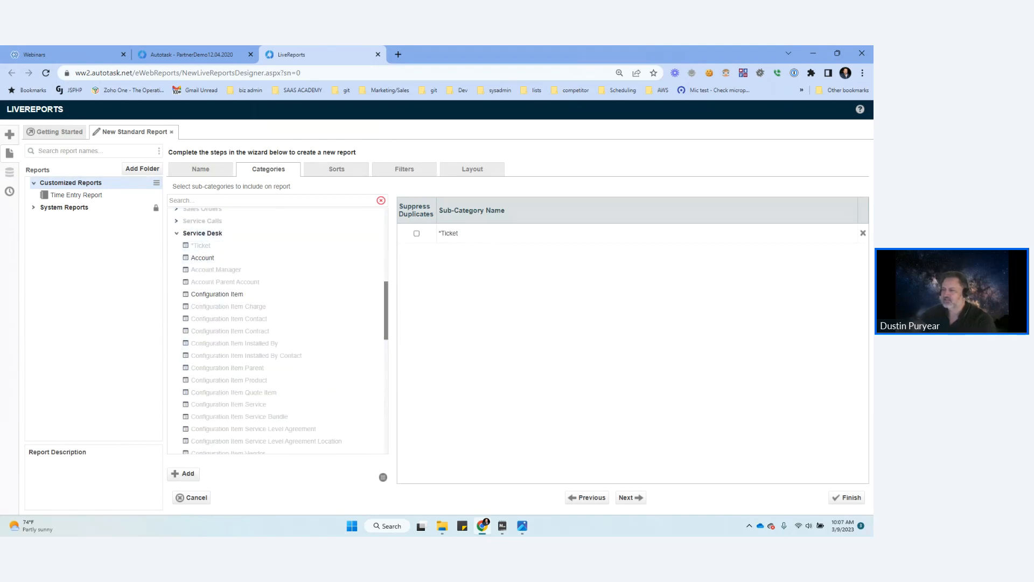
Step: Add the Account sub-category under Service Desk to the report
scroll(278, 331, down, 10)
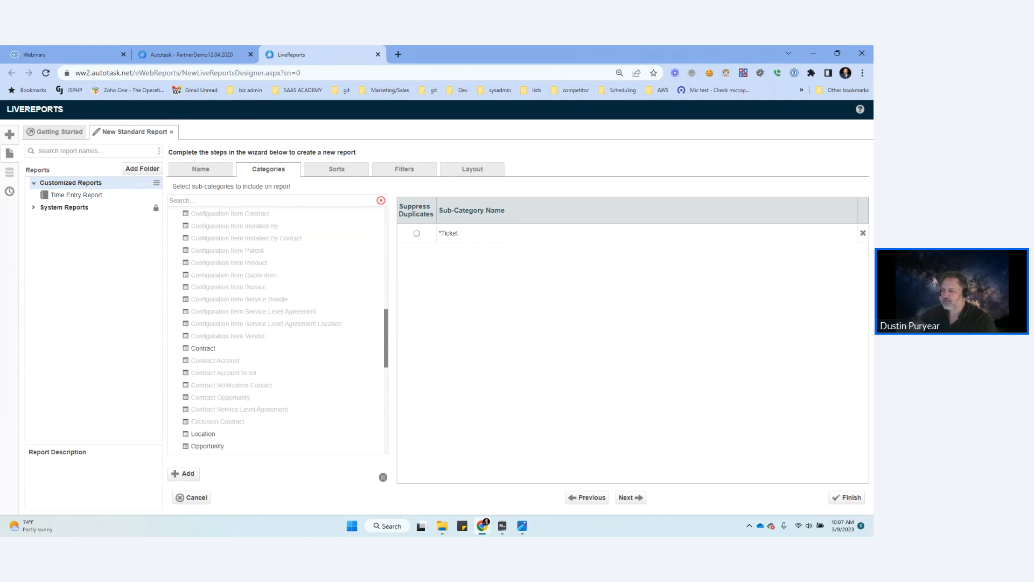
scroll(278, 330, up, 6)
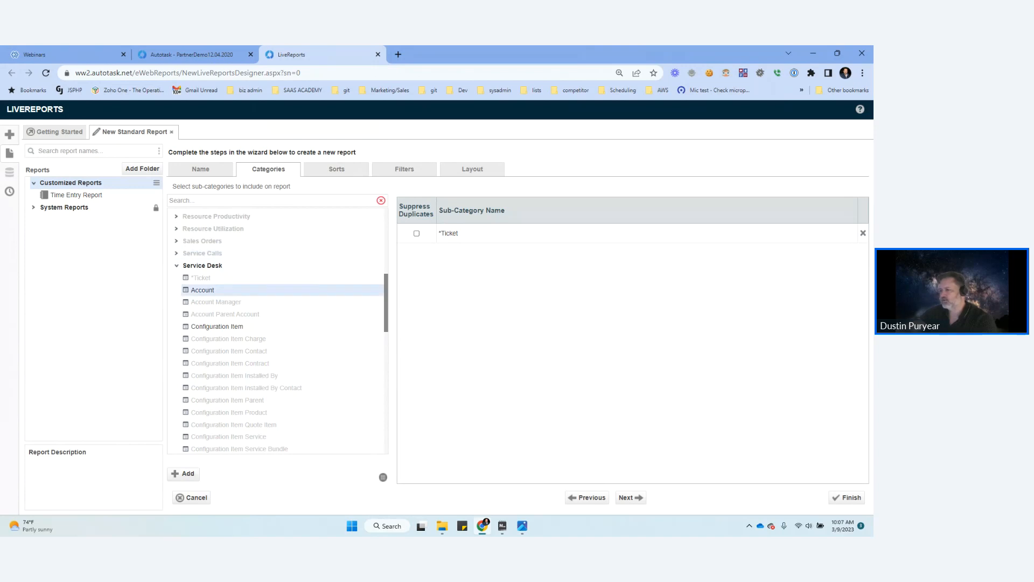
double_click(203, 290)
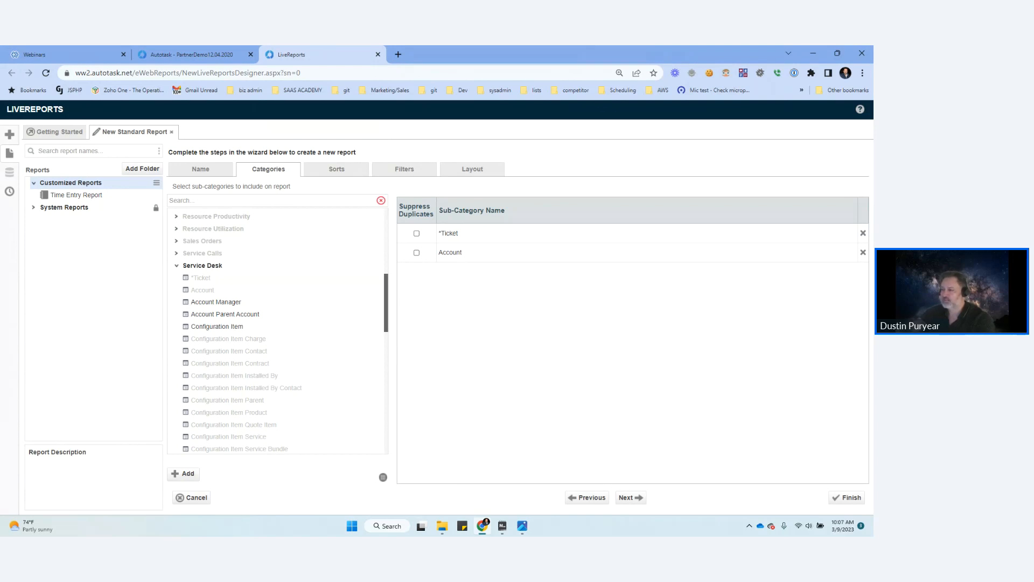
Step: Add the Ticket Assigned To sub-category from Service Desk and continue to the wizard's sort settings
scroll(386, 303, down, 1)
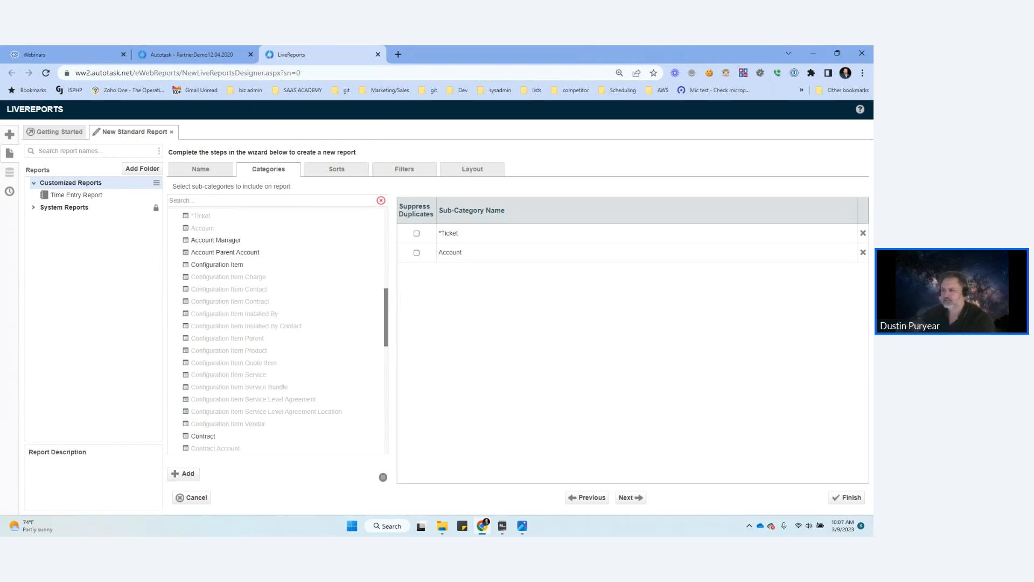
scroll(385, 324, down, 1)
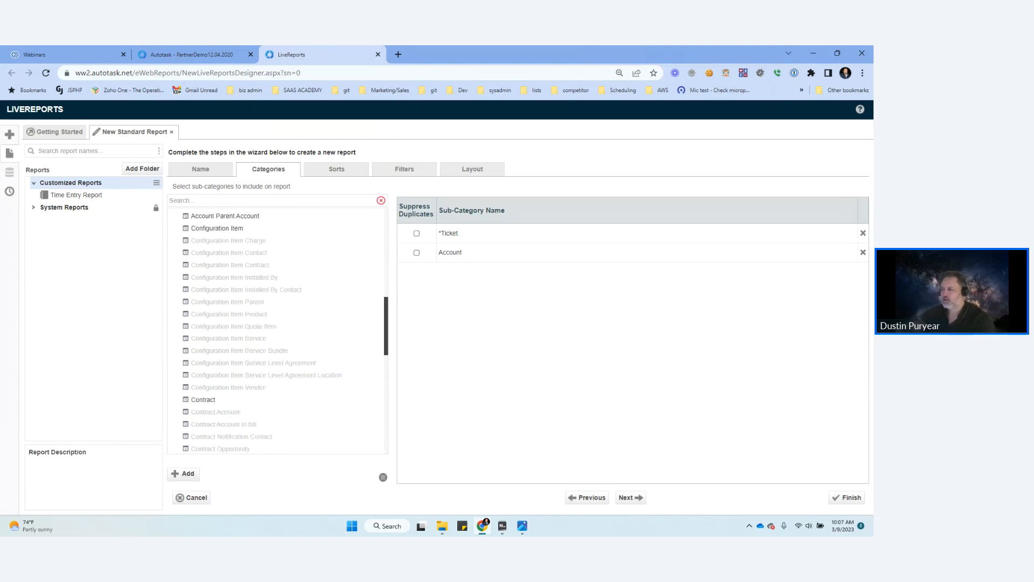
scroll(386, 326, down, 5)
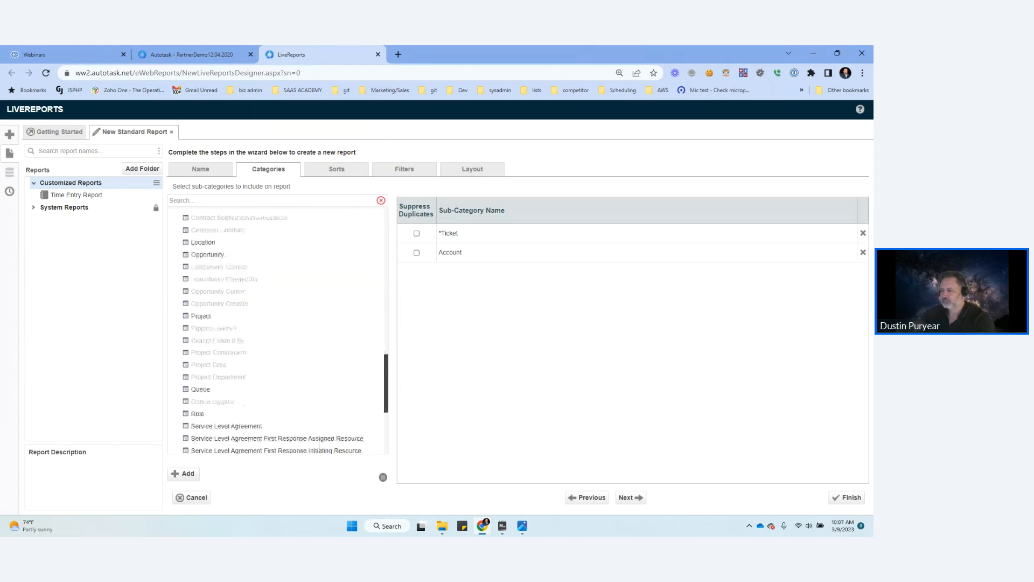
scroll(285, 333, down, 4)
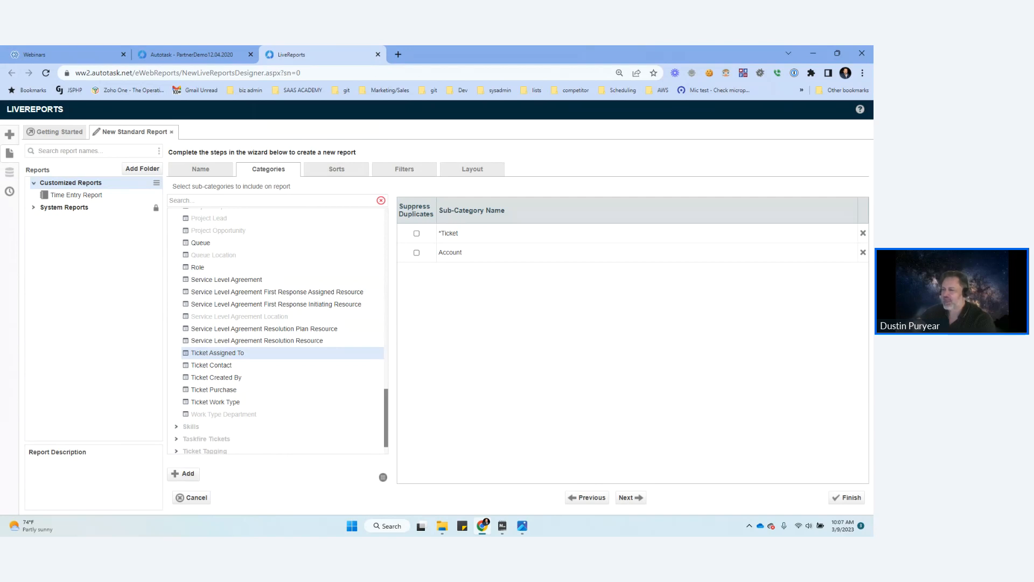
double_click(218, 353)
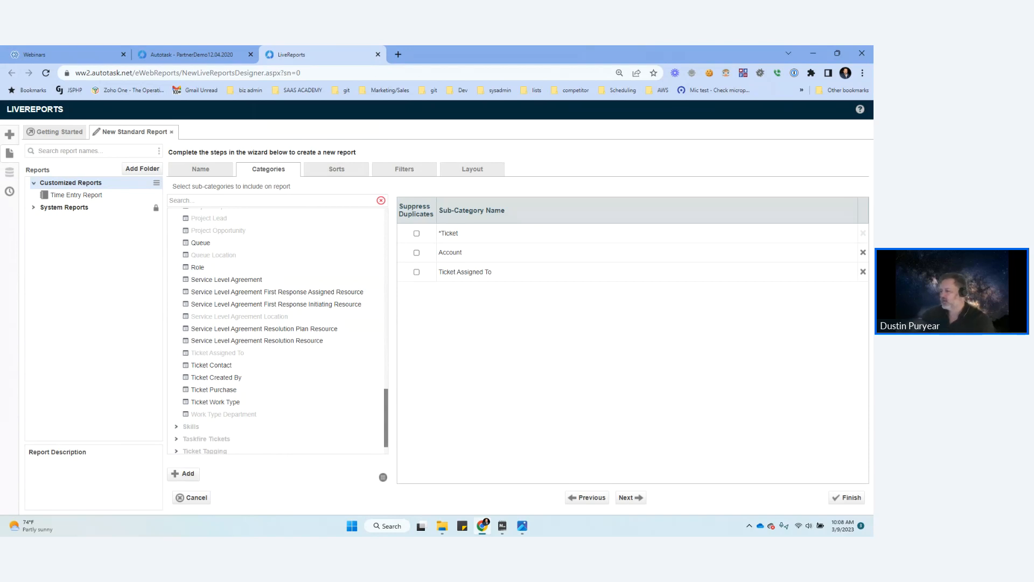
click(631, 497)
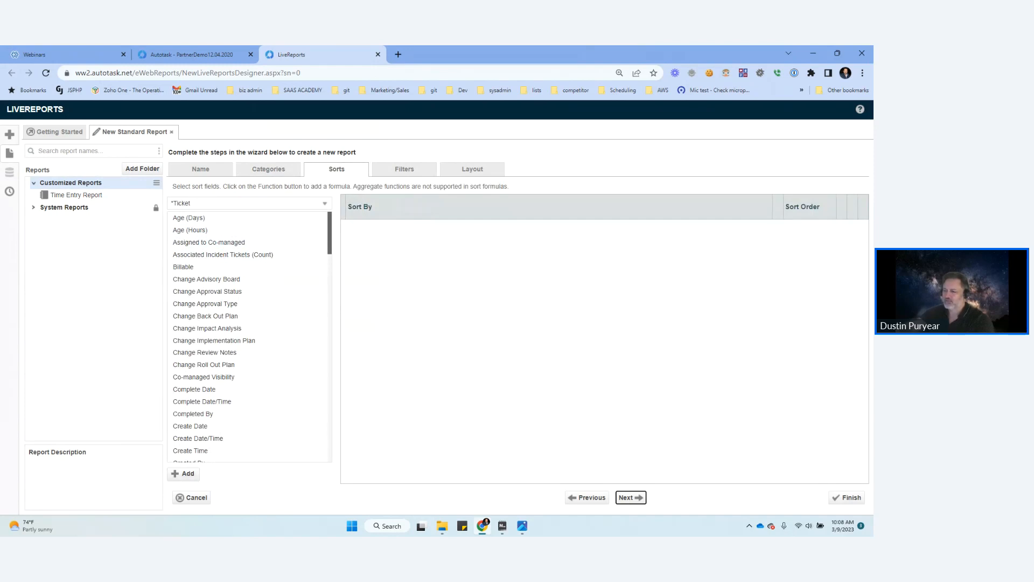
Step: Sort the report by the *Ticket field Create Date/Time and continue to the filter settings
scroll(215, 399, down, 1)
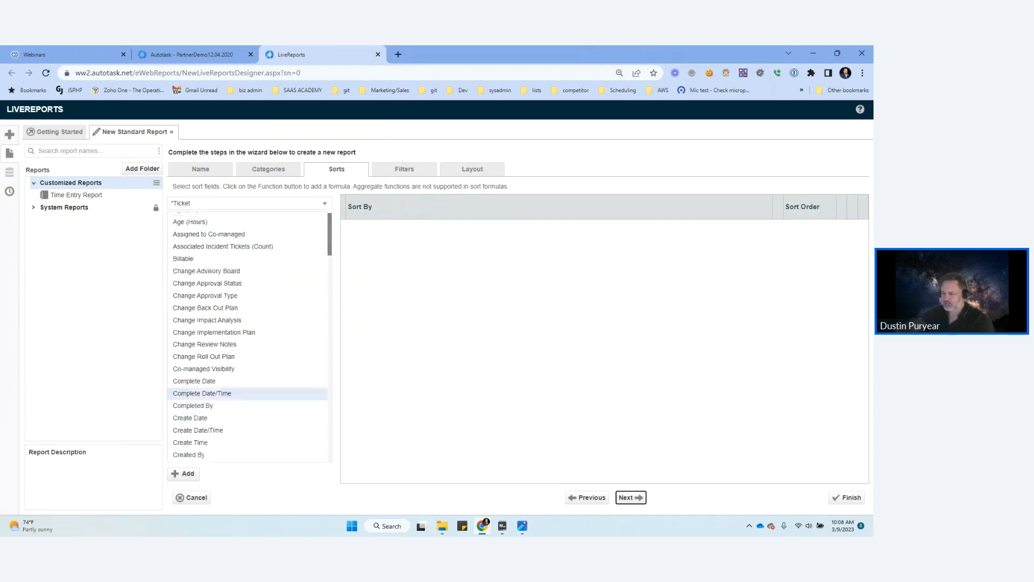
double_click(208, 370)
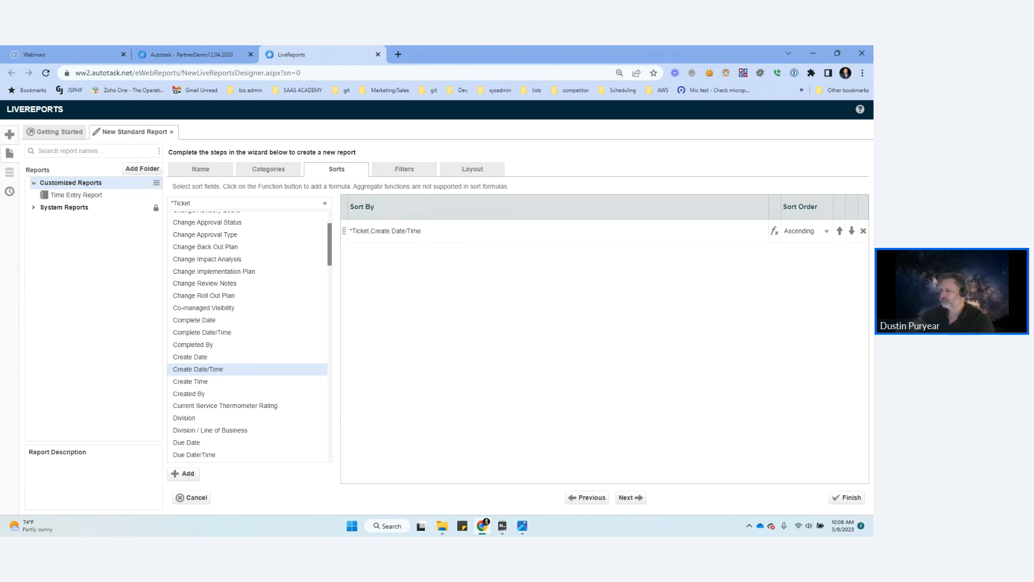
click(631, 498)
Step: Add a filter on the *Ticket field Create Date and set its operator to Is Between
scroll(226, 265, down, 1)
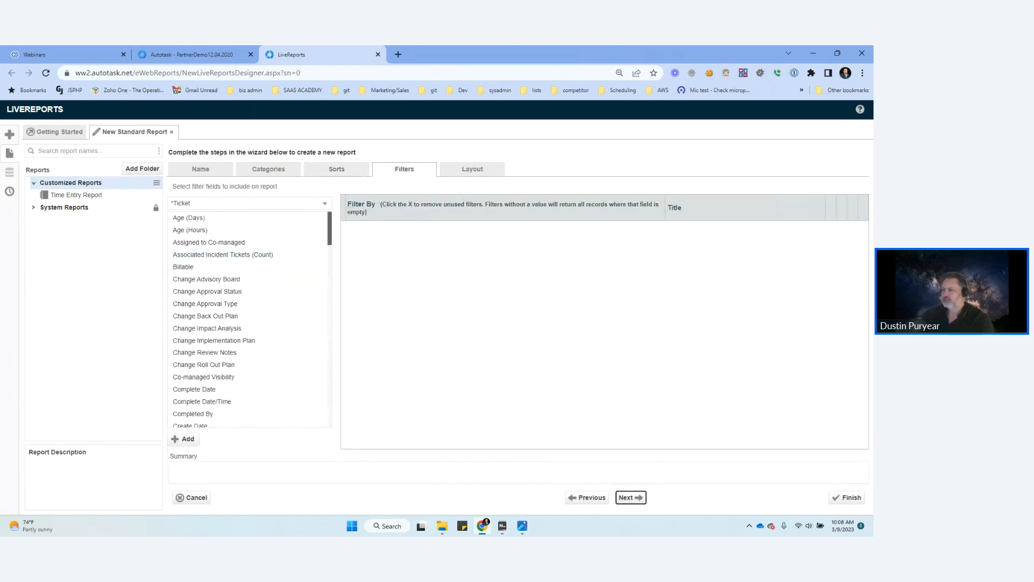
scroll(226, 265, down, 1)
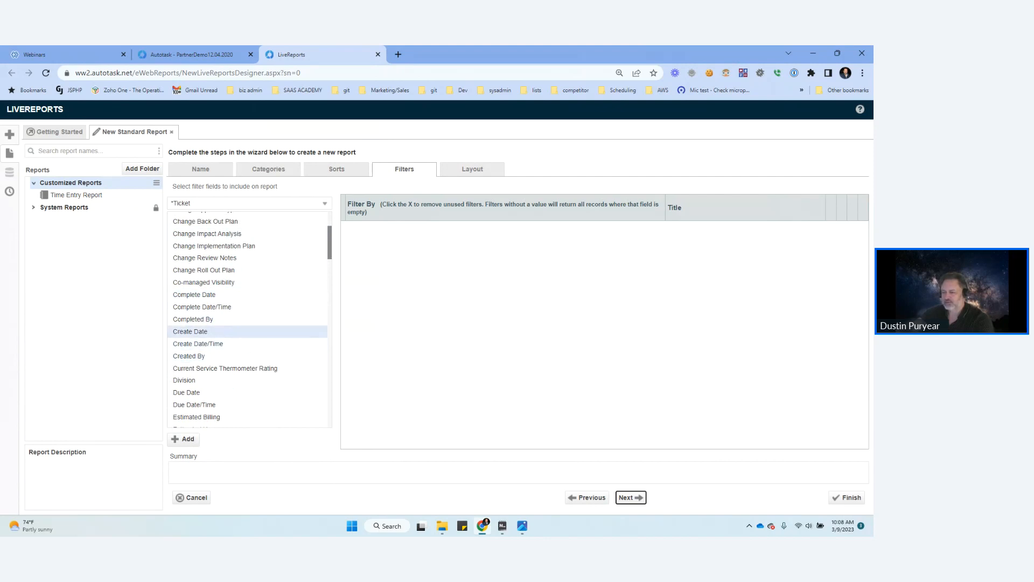
double_click(190, 332)
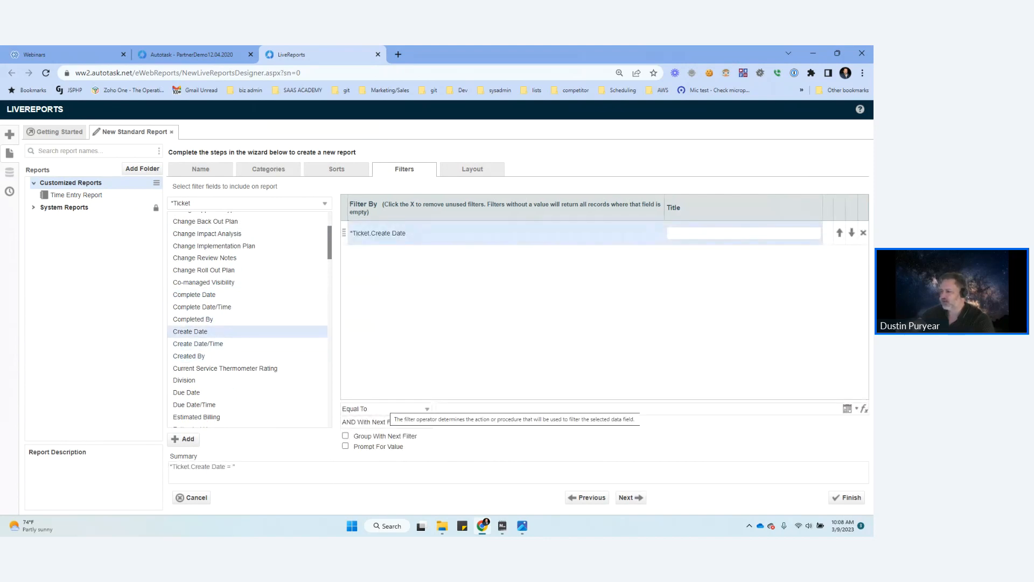
click(384, 409)
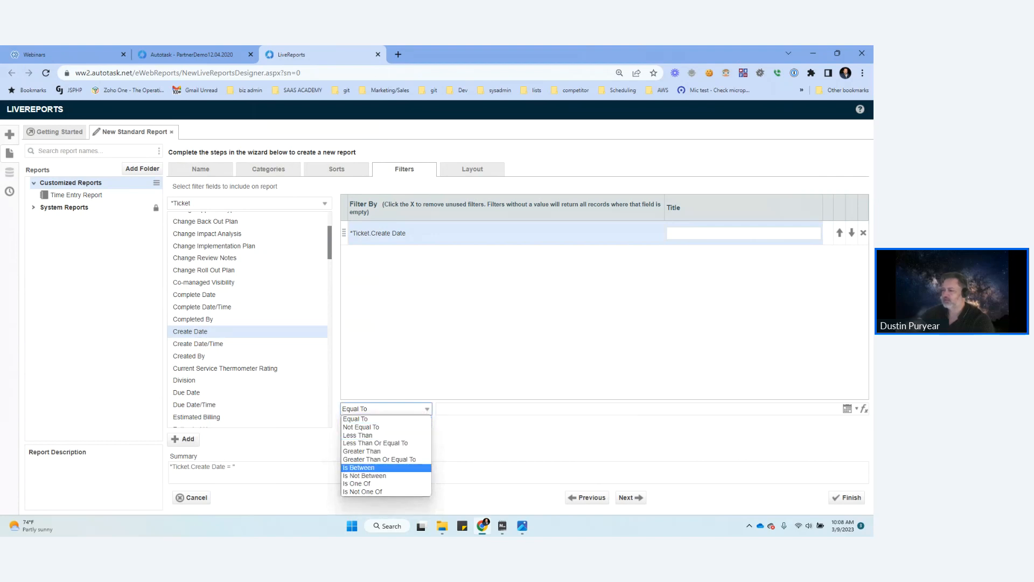
key(Return)
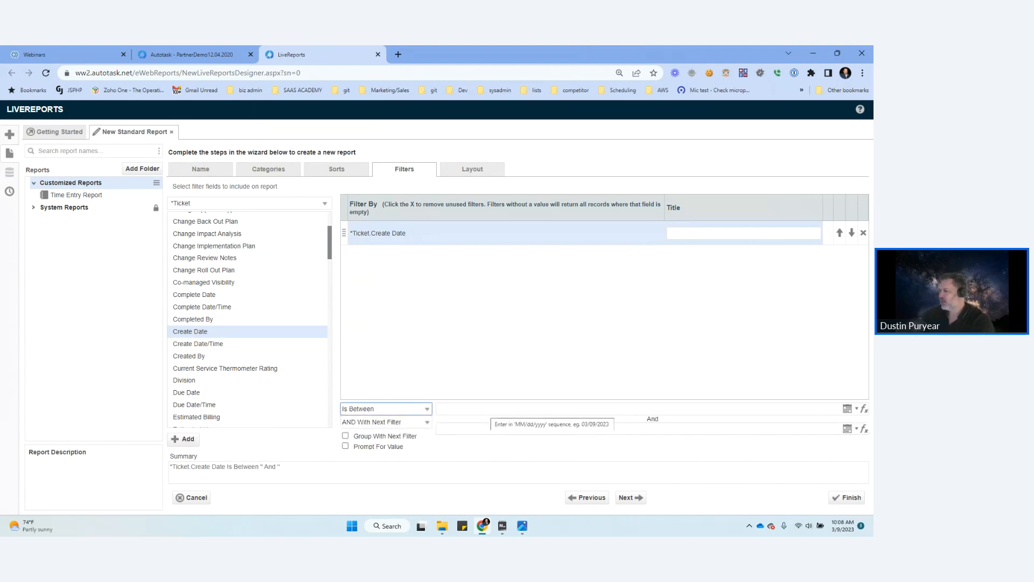
Step: Set the start of the Create Date filter range to Today Minus 30 Days
click(848, 409)
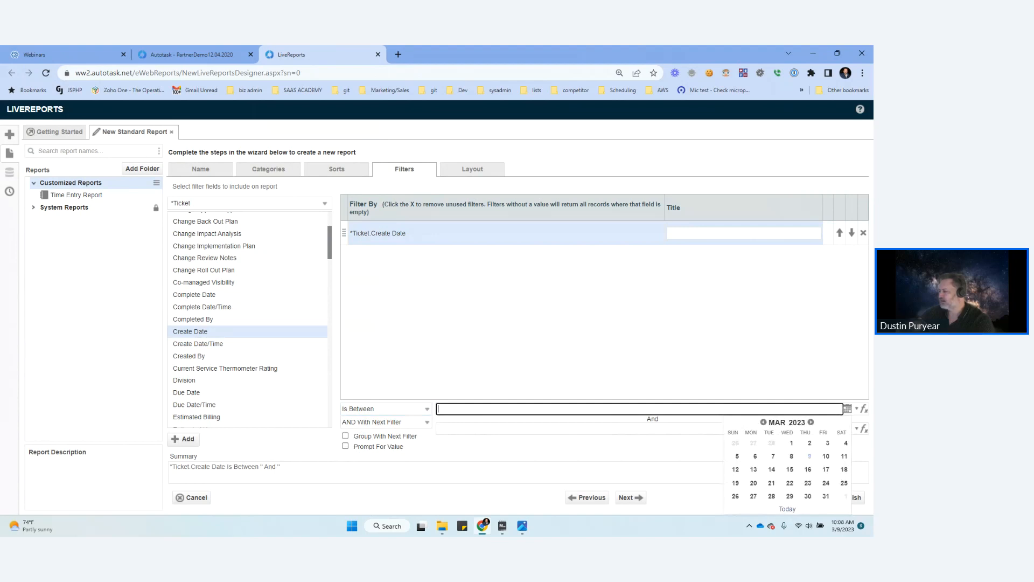
click(857, 409)
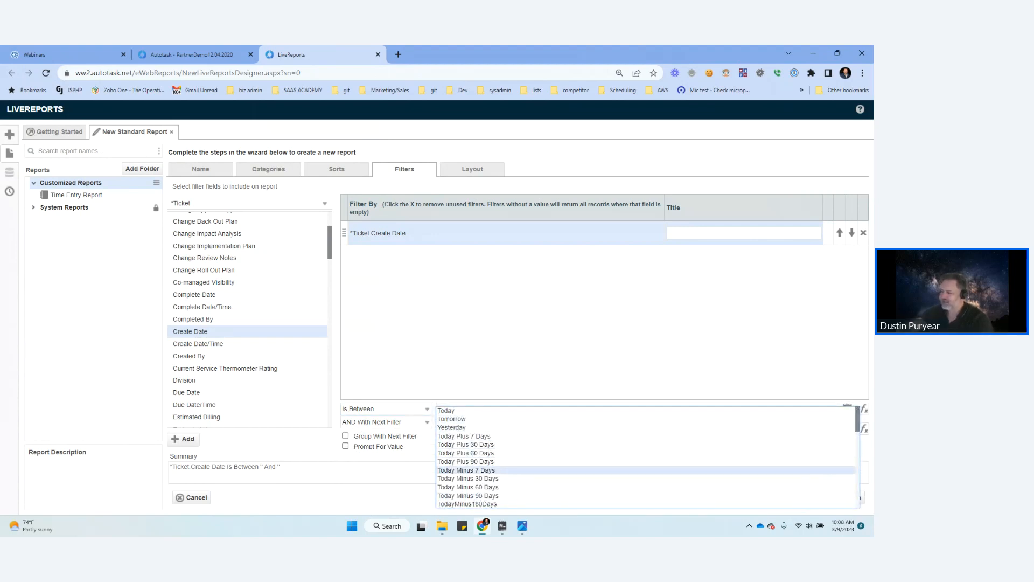
click(468, 479)
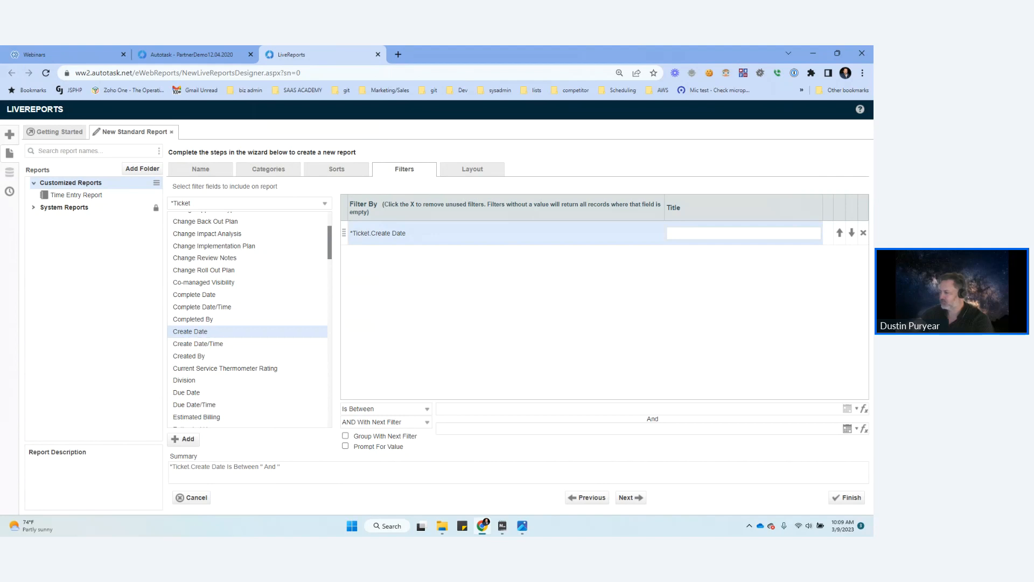
Step: Change the start of the Create Date filter range to First Day Of Current Week
click(857, 409)
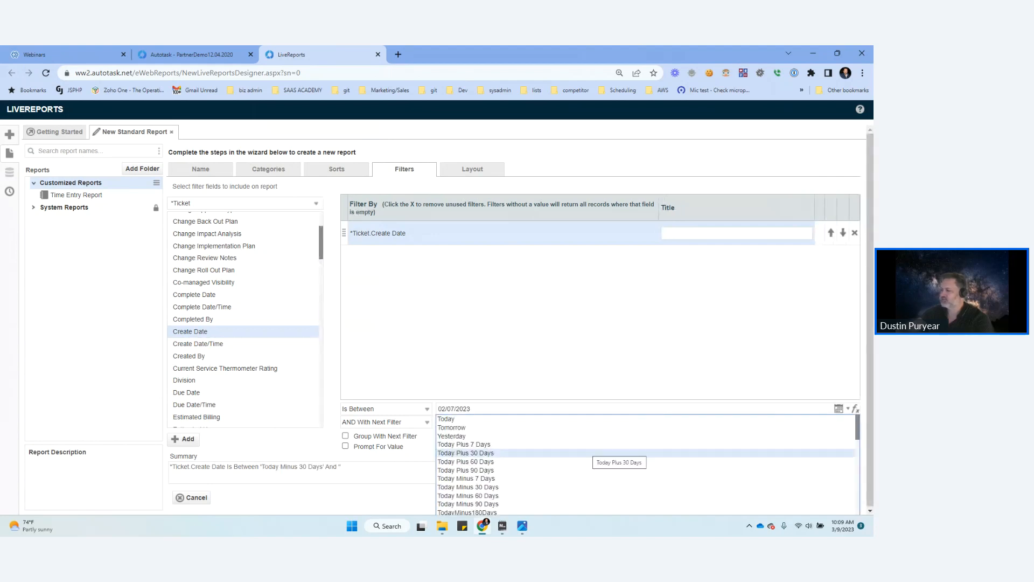
scroll(590, 452, down, 5)
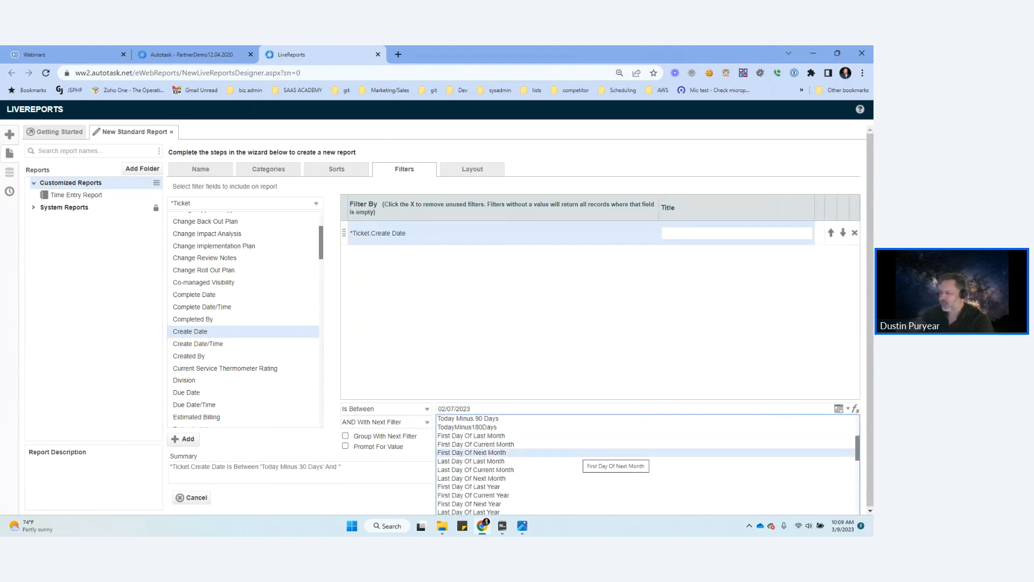
scroll(587, 471, down, 3)
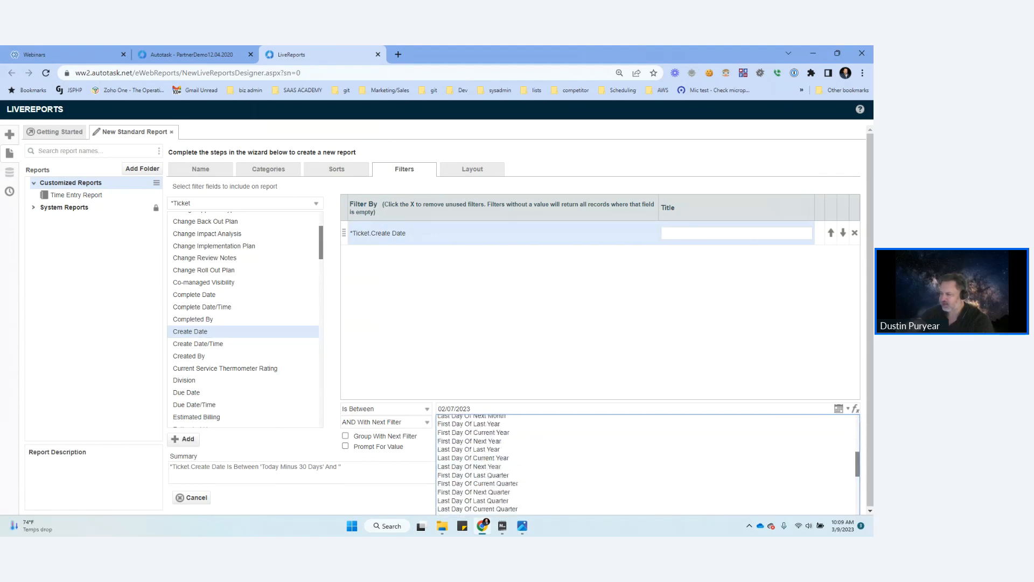
scroll(526, 466, down, 2)
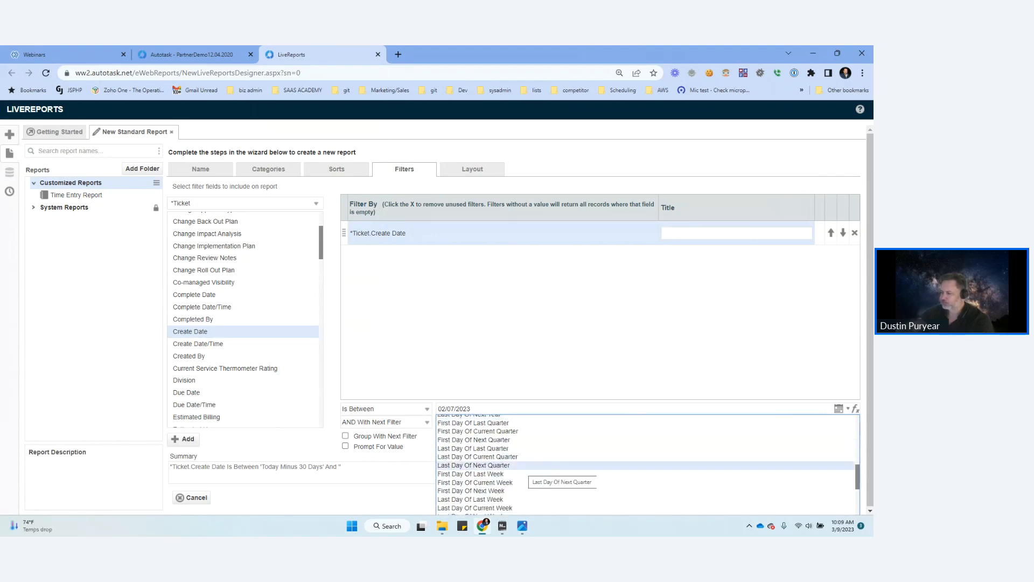
scroll(526, 473, down, 1)
click(526, 476)
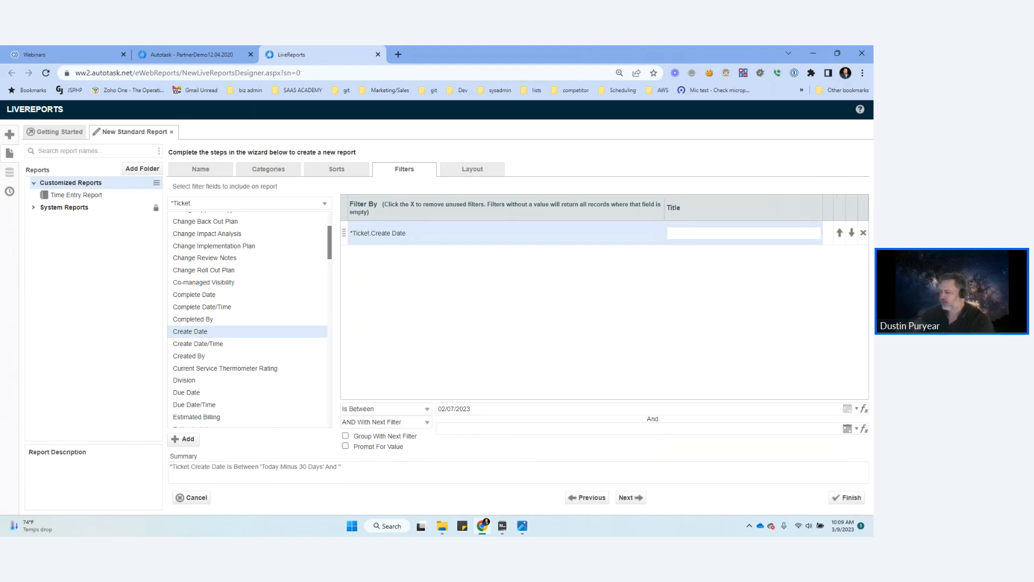
Step: Set the end of the Create Date filter range to Today and finish the wizard without adding layout fields
click(531, 429)
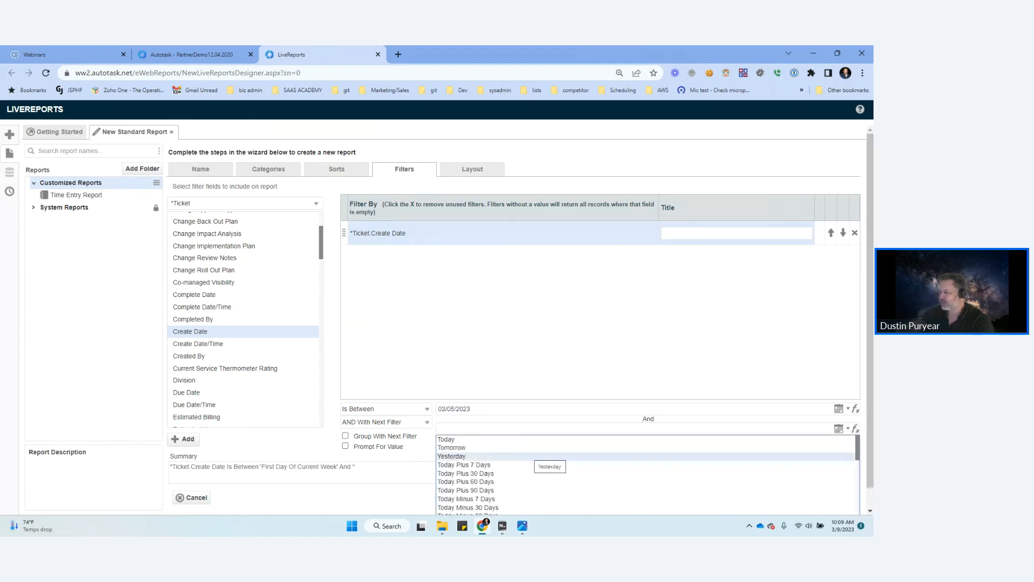
click(518, 439)
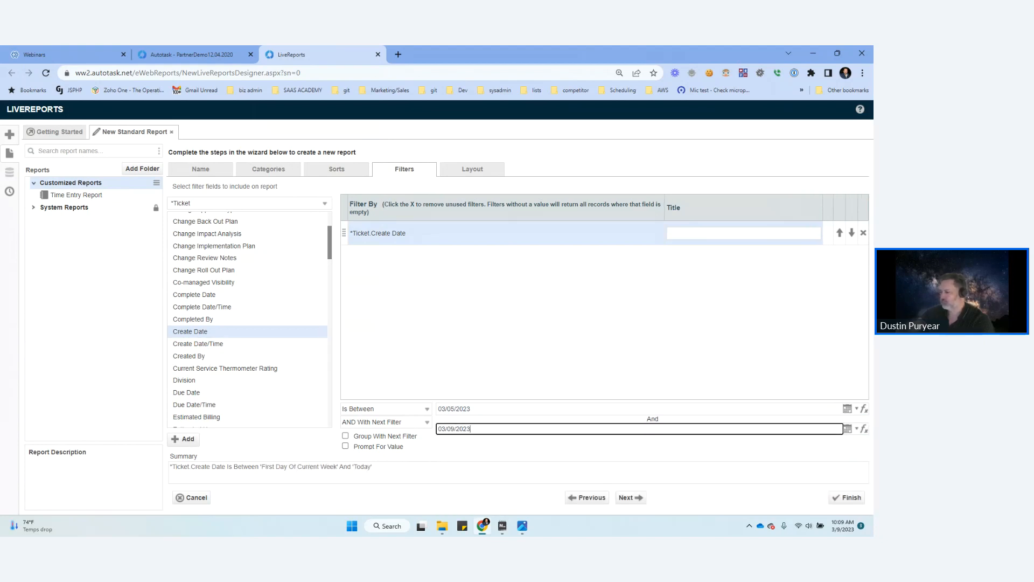
click(631, 498)
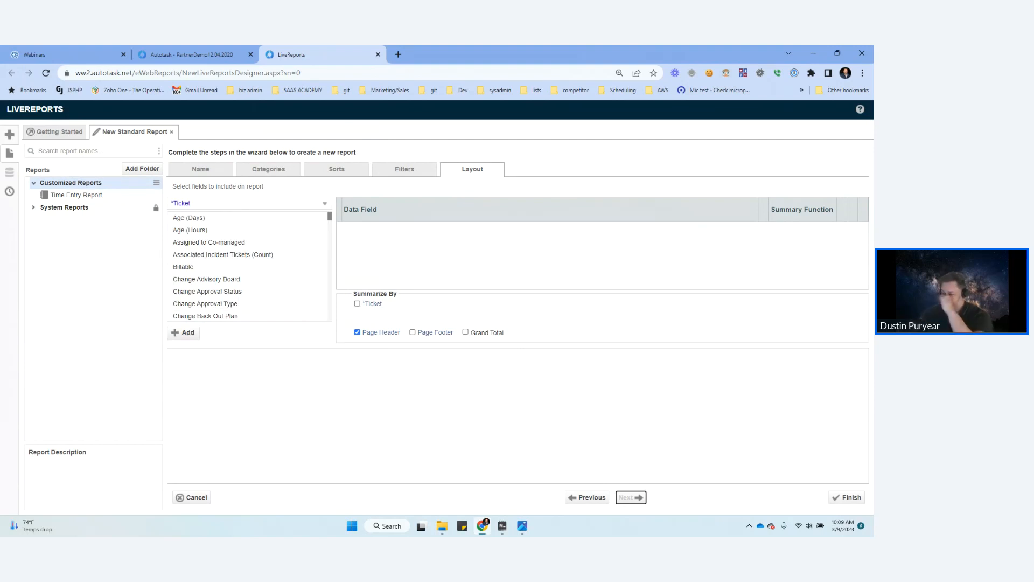
click(847, 498)
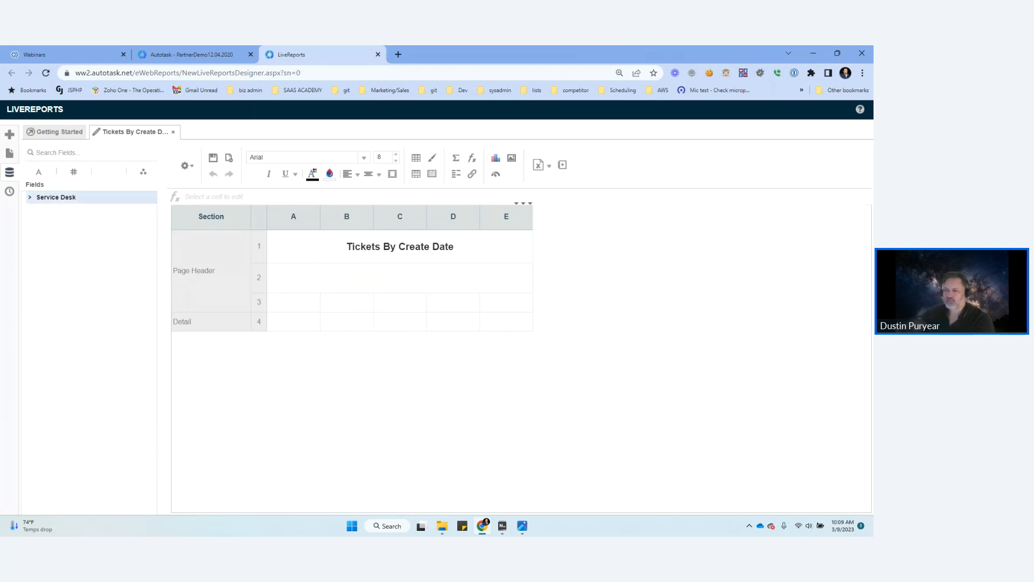
Step: Expand the Service Desk *Ticket fields, search for "title", and place Ticket Title in column A of the Detail row
click(30, 197)
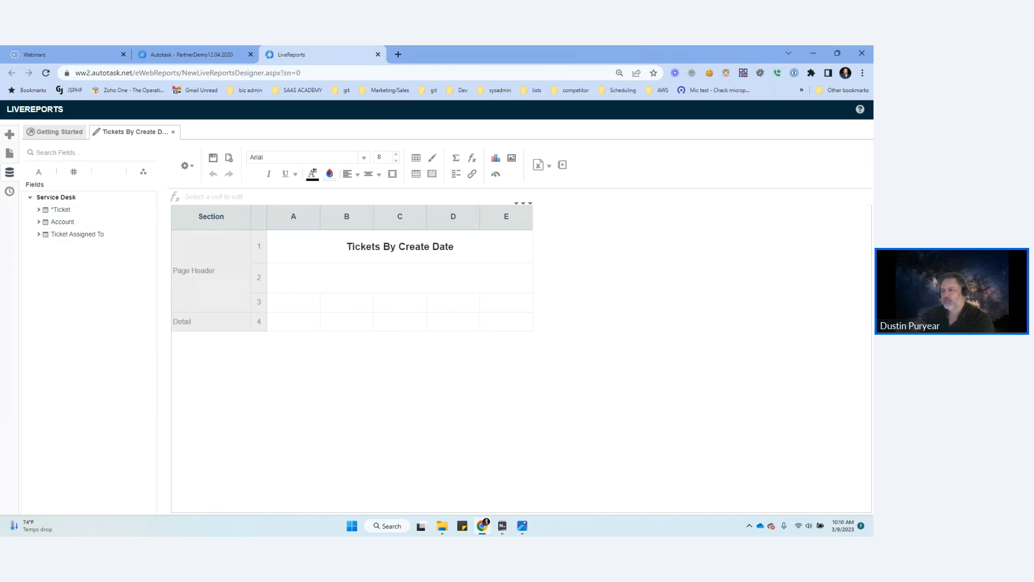
click(38, 209)
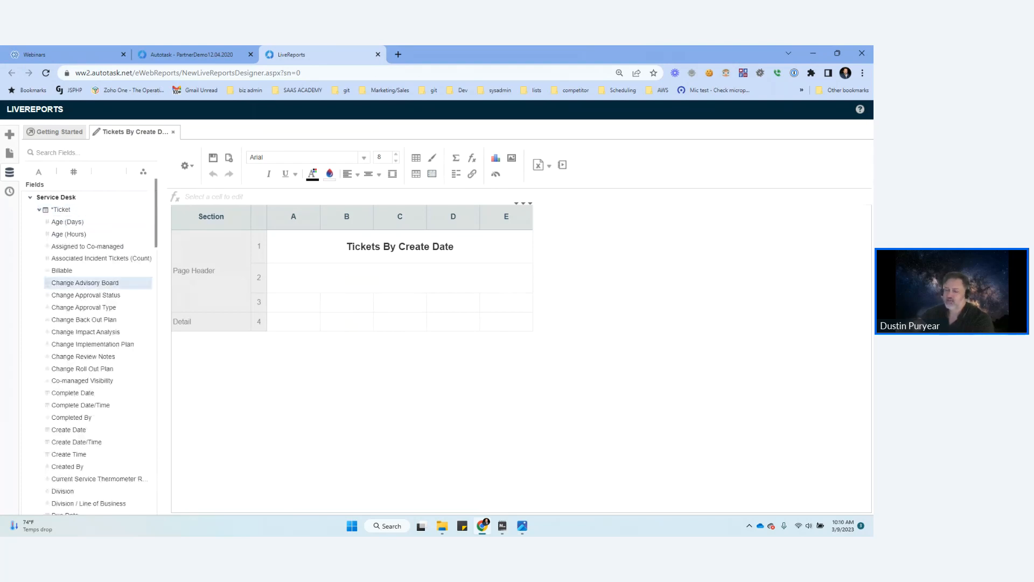
scroll(107, 269, down, 2)
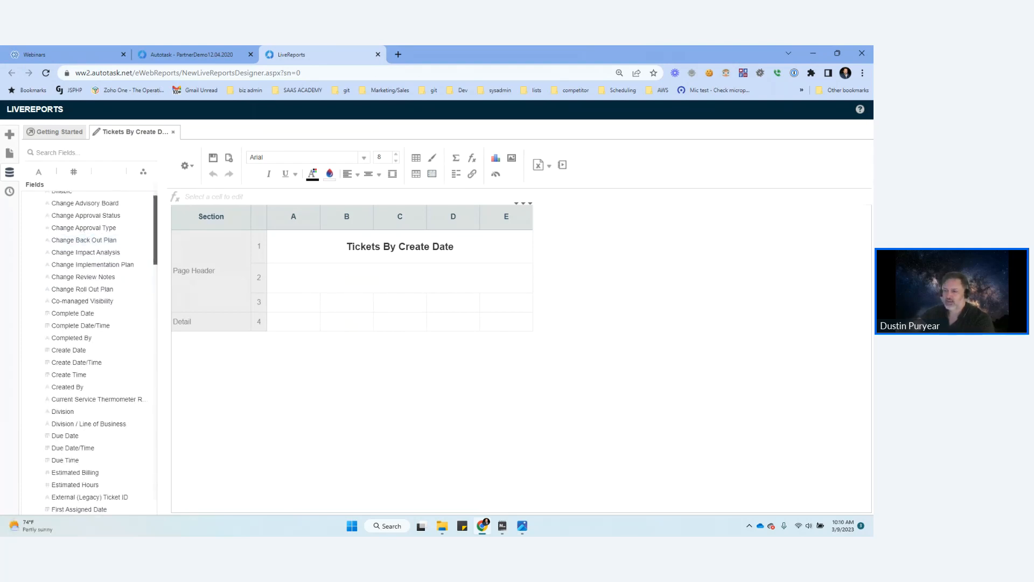
mouse_move(156, 233)
mouse_down()
mouse_move(155, 214)
mouse_move(156, 229)
mouse_up()
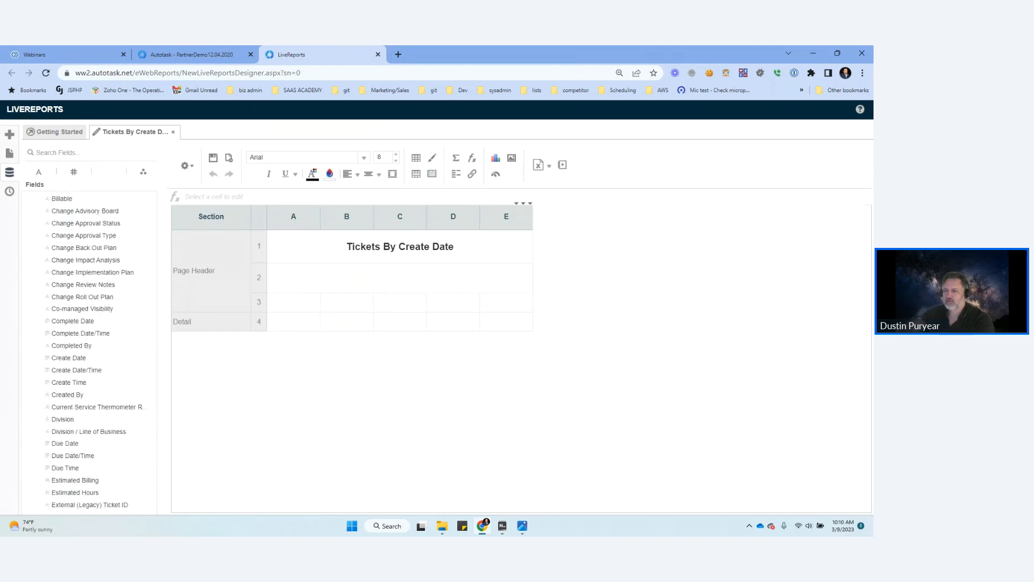
click(90, 152)
text(title)
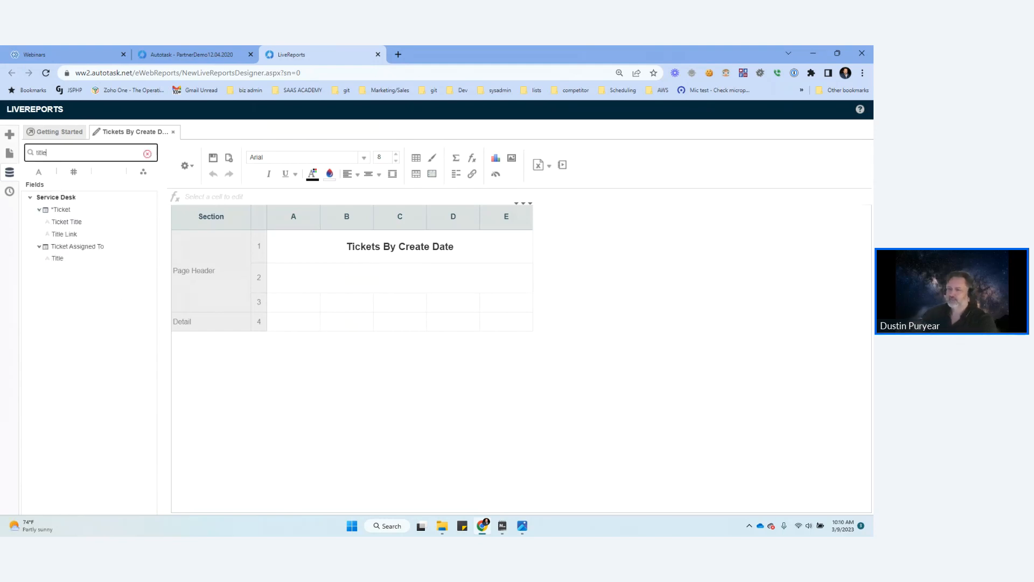
drag(66, 222, 301, 327)
Step: Search the fields for "number" and place the *Ticket Ticket Number field in column B of the Detail row
double_click(42, 153)
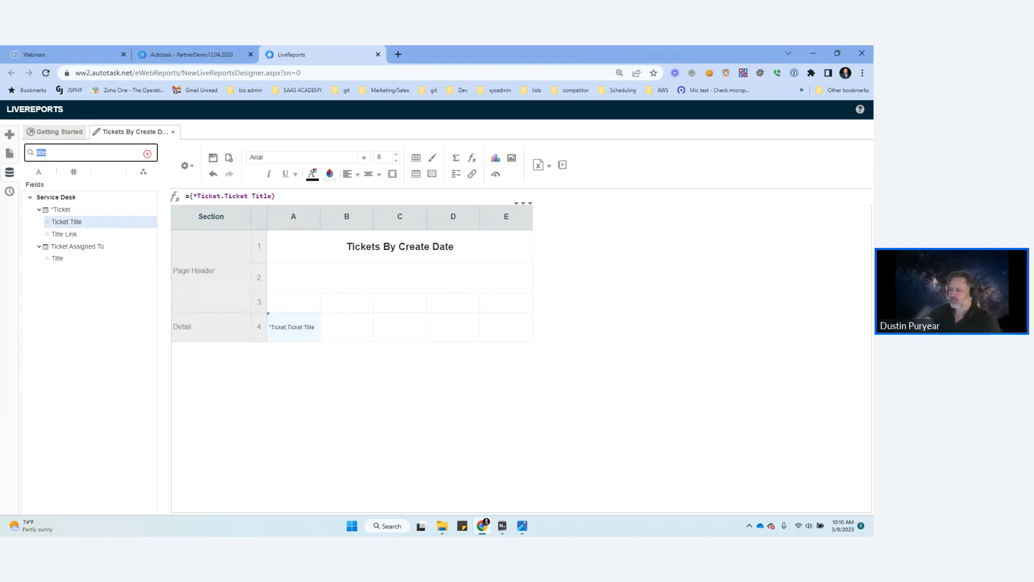
text(number)
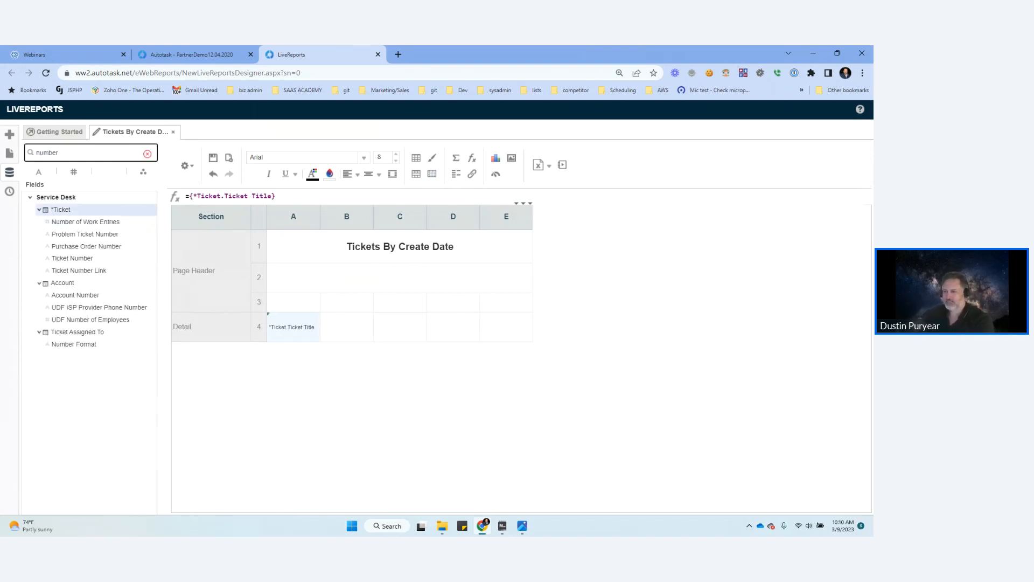
drag(72, 258, 345, 329)
Step: Search the fields for "account name" and place Account Name in column D of the Detail row
double_click(46, 153)
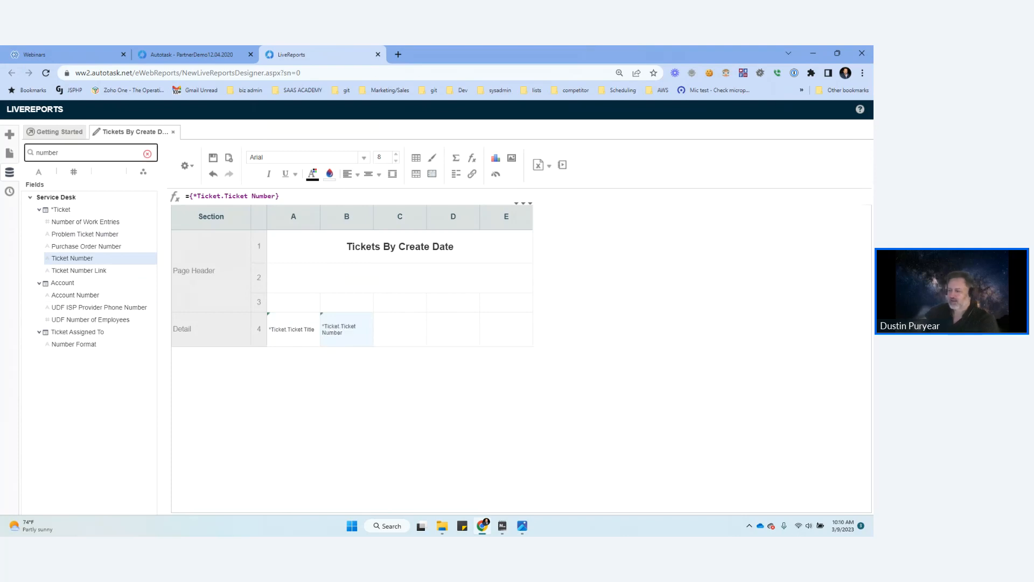
text(account name)
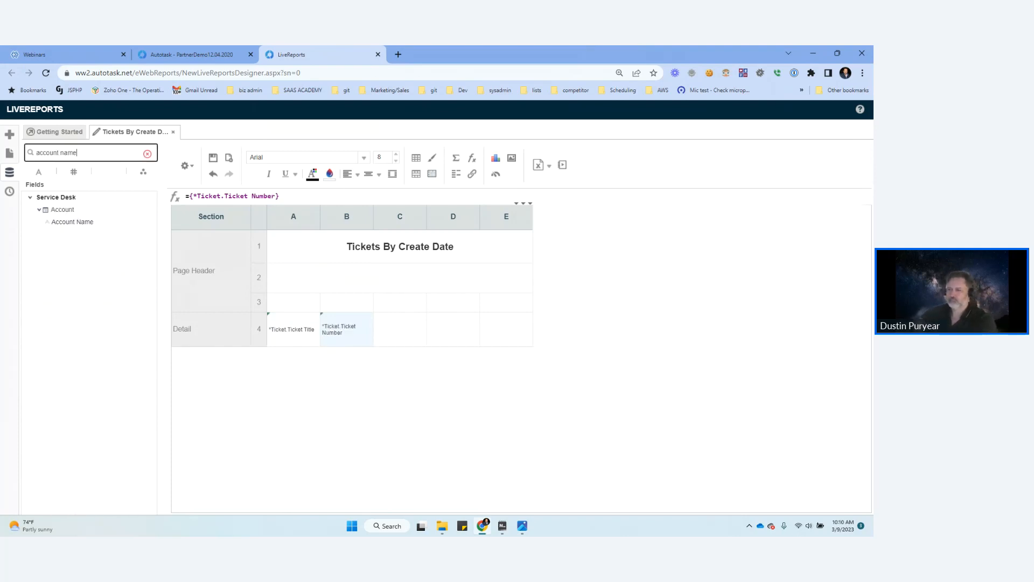
drag(72, 221, 469, 330)
Step: Search the fields for "create date" and place the *Ticket Create Date/Time field in column C of the Detail row
triple_click(53, 153)
text(create date)
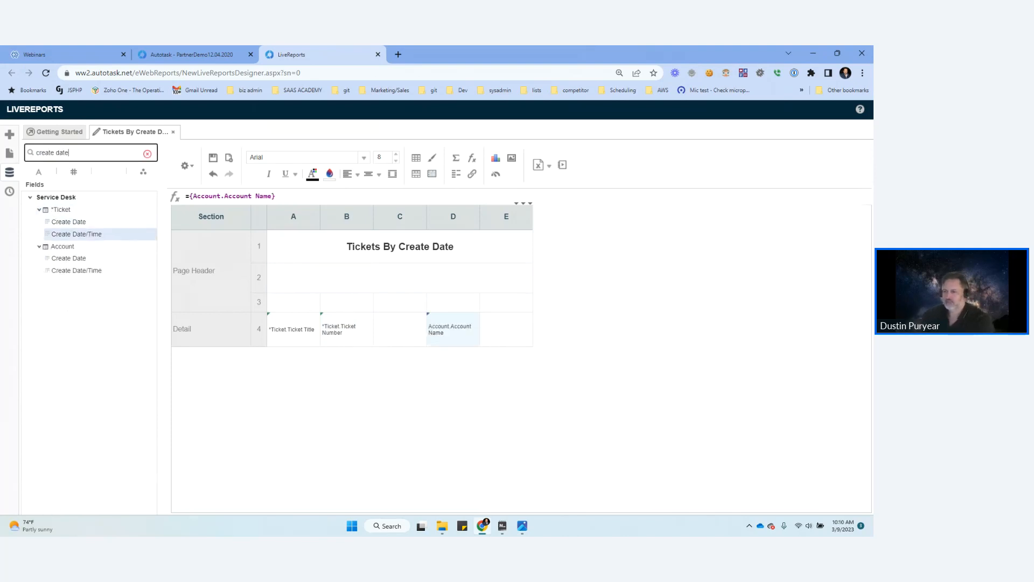
drag(72, 233, 400, 329)
Step: Enter the headings Title, Ticket Number, Create Date and Account Name in columns A to D of Page Header row 3
click(294, 302)
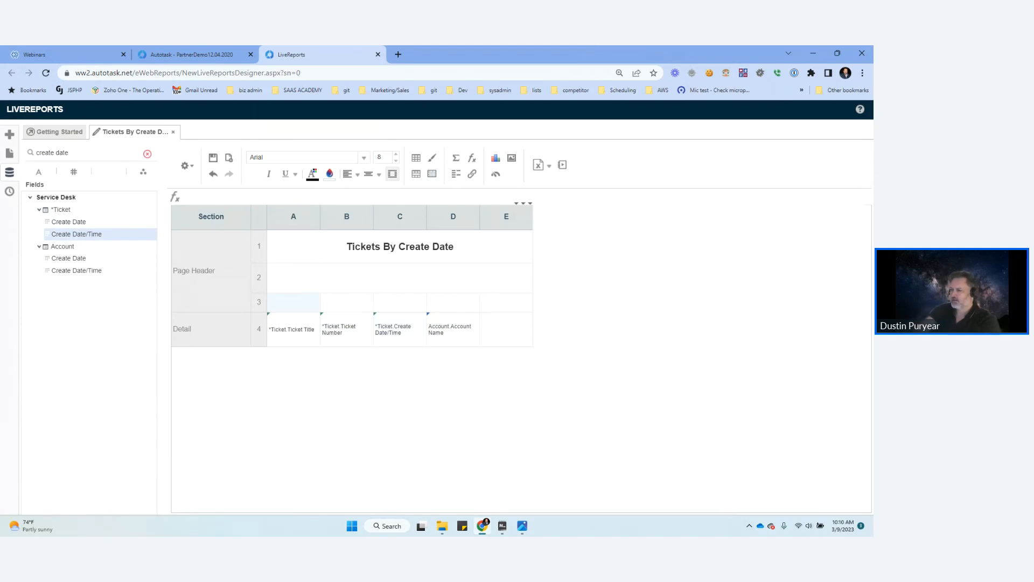
text(Tit)
text(le)
key(Tab)
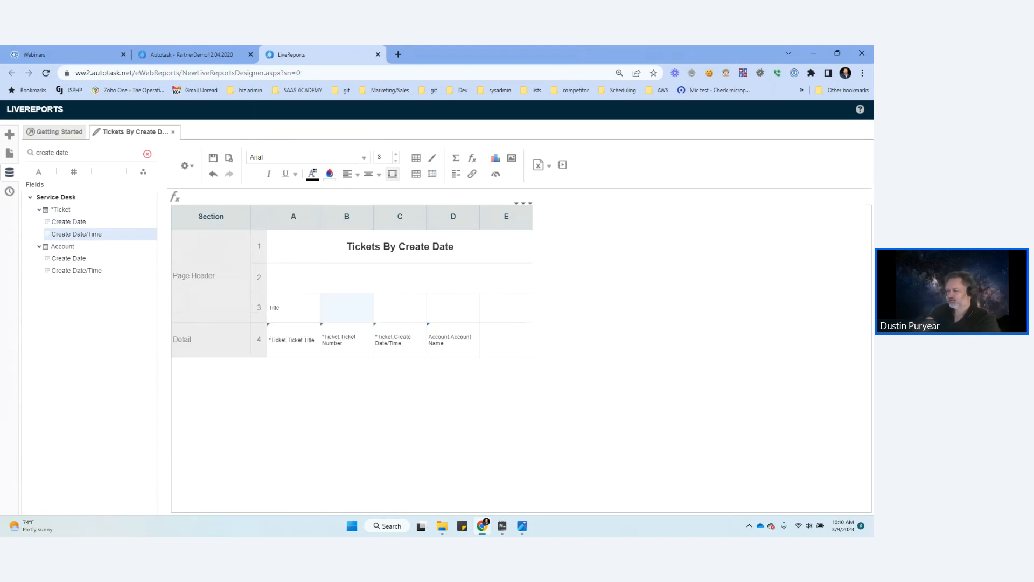
text(Ticket Number)
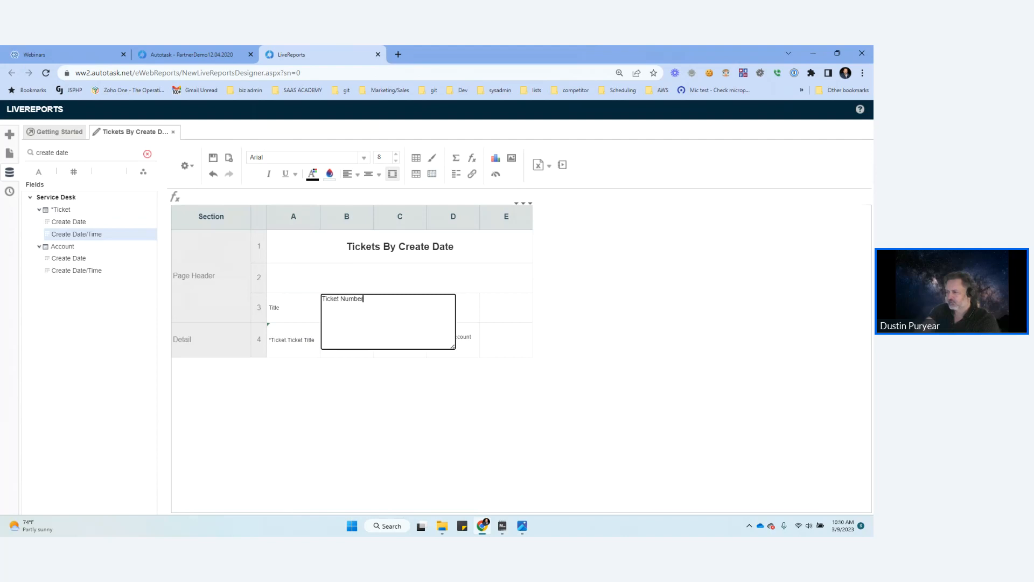
key(Tab)
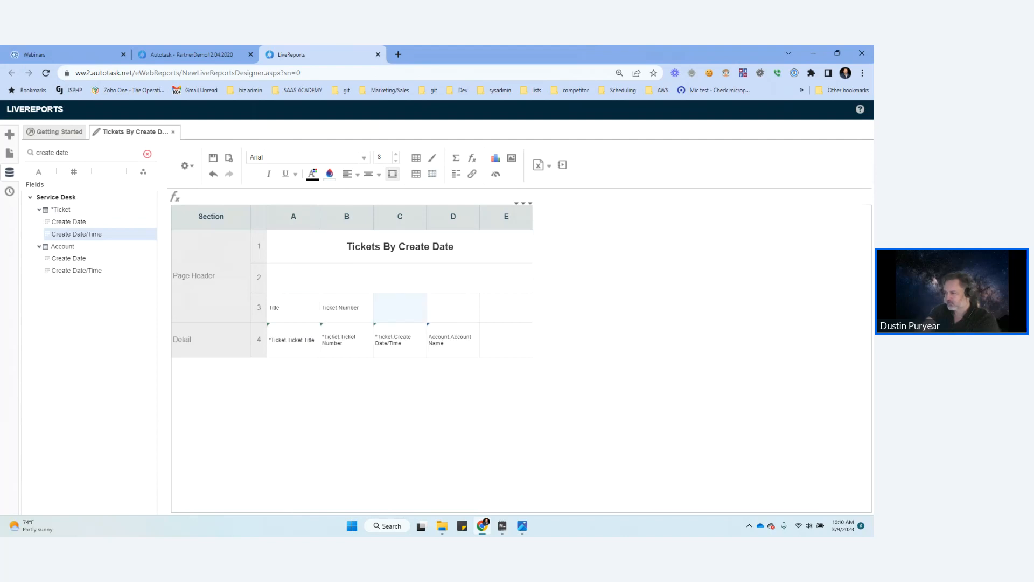
text(Create Date)
key(Tab)
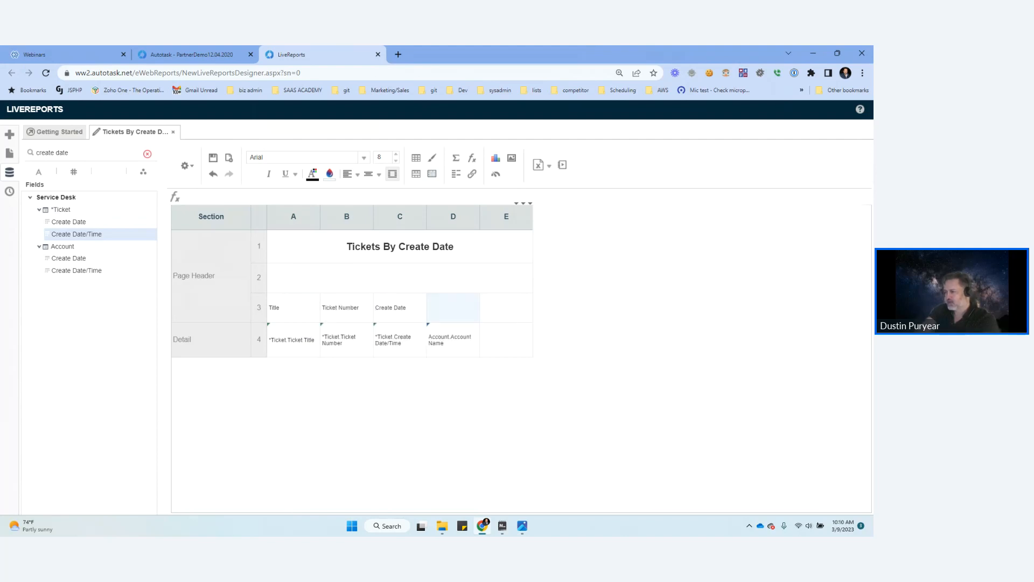
text(Account Name)
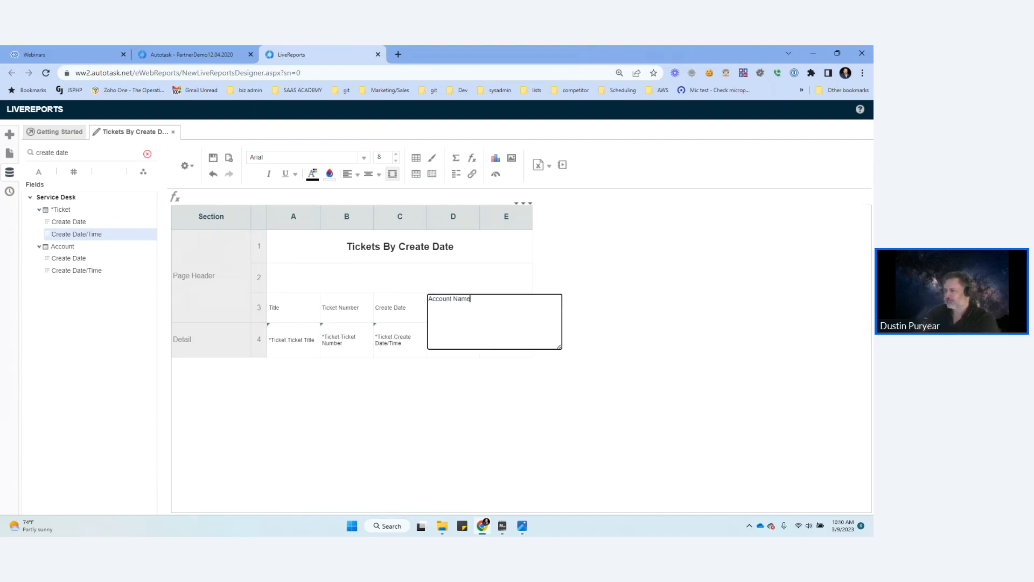
key(Tab)
Step: Make the four column headings in Page Header row 3 bold and underlined
click(294, 307)
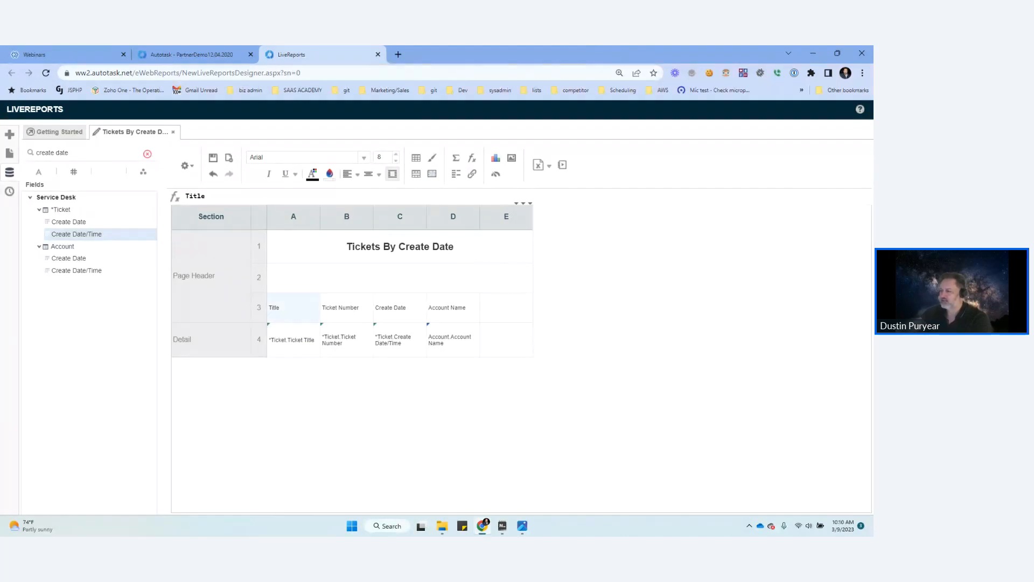
shift+click(453, 308)
key(ctrl+b)
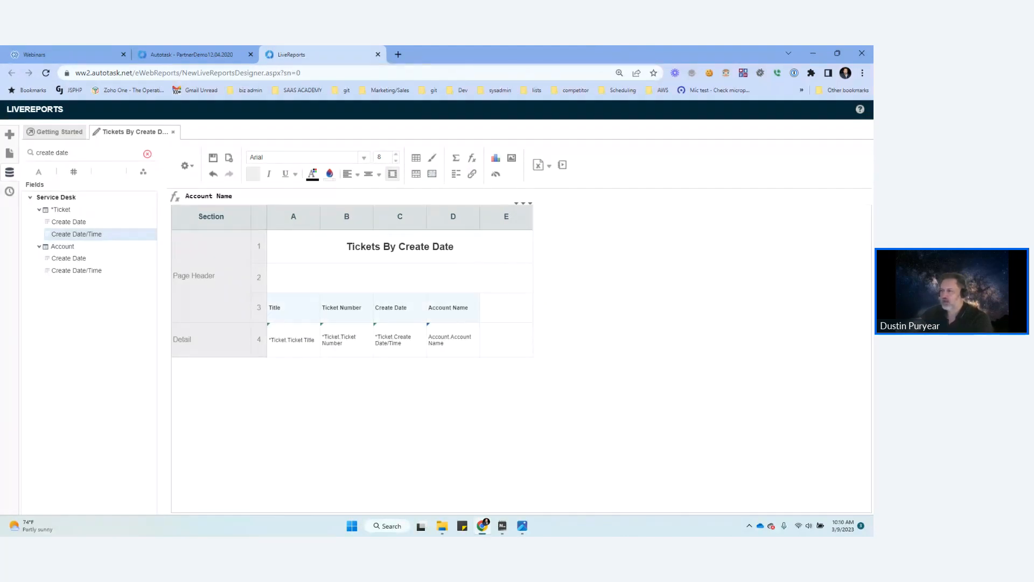
click(285, 174)
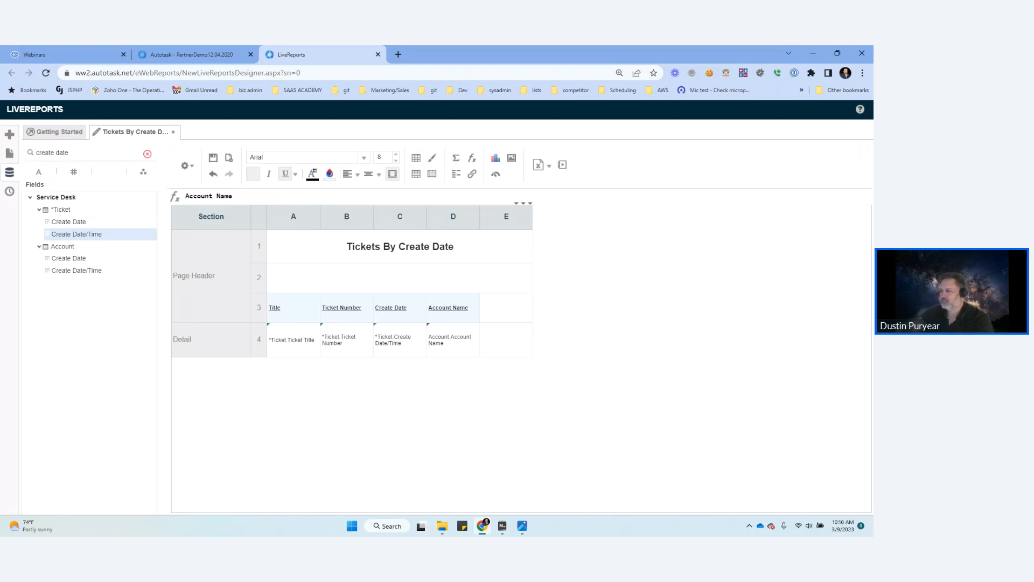
Step: Save and run the report to preview its output, and return to the report's design
click(506, 307)
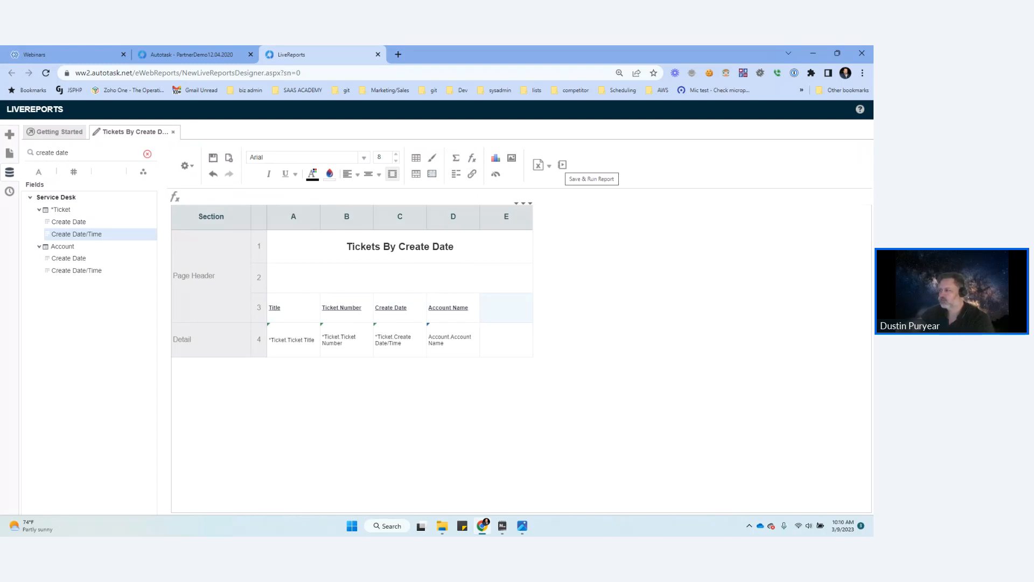
click(562, 165)
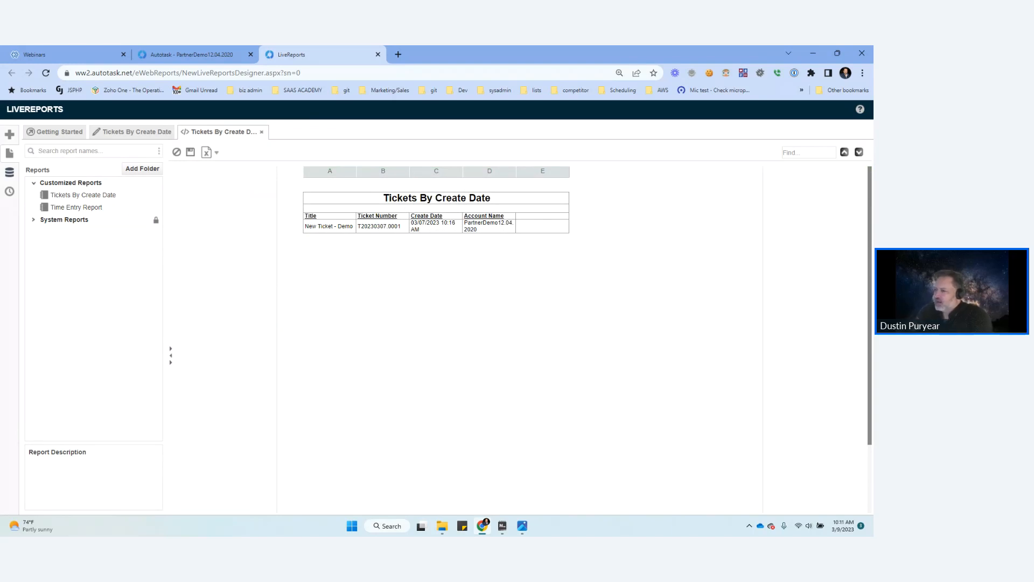
click(132, 132)
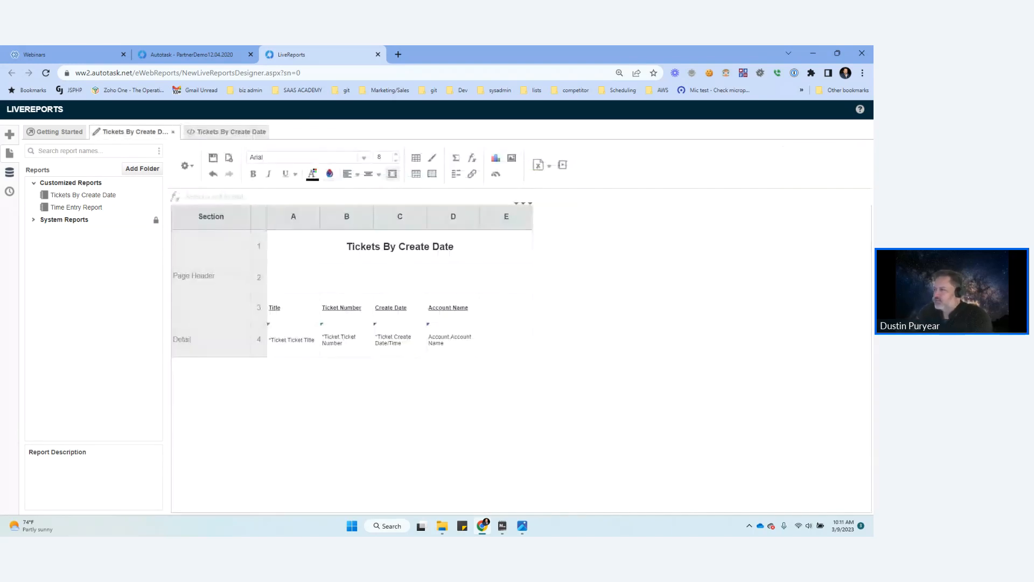
Step: Change the start of the *Ticket Create Date filter range to Today Minus 30 Days in the report filters
click(184, 165)
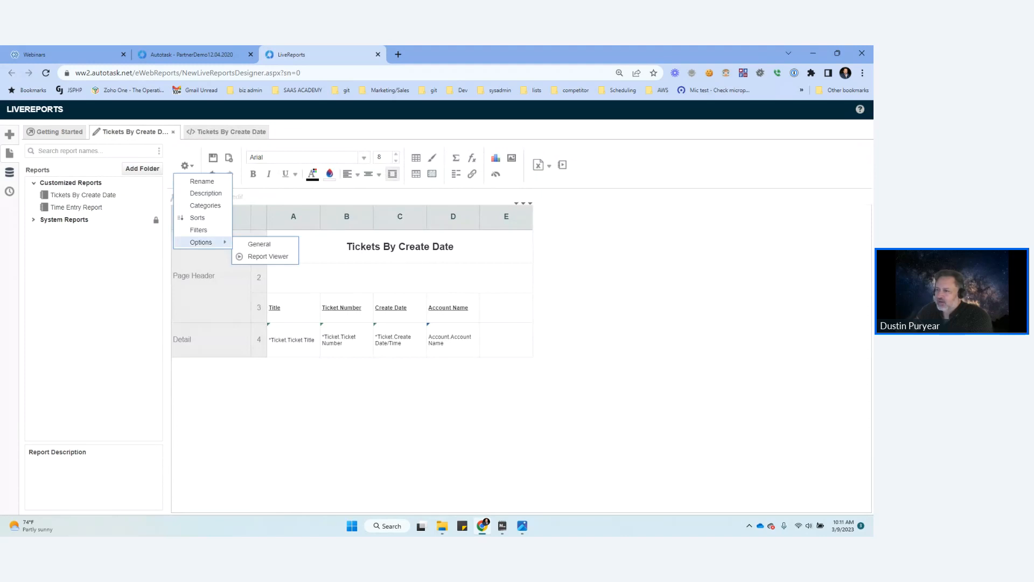
click(198, 229)
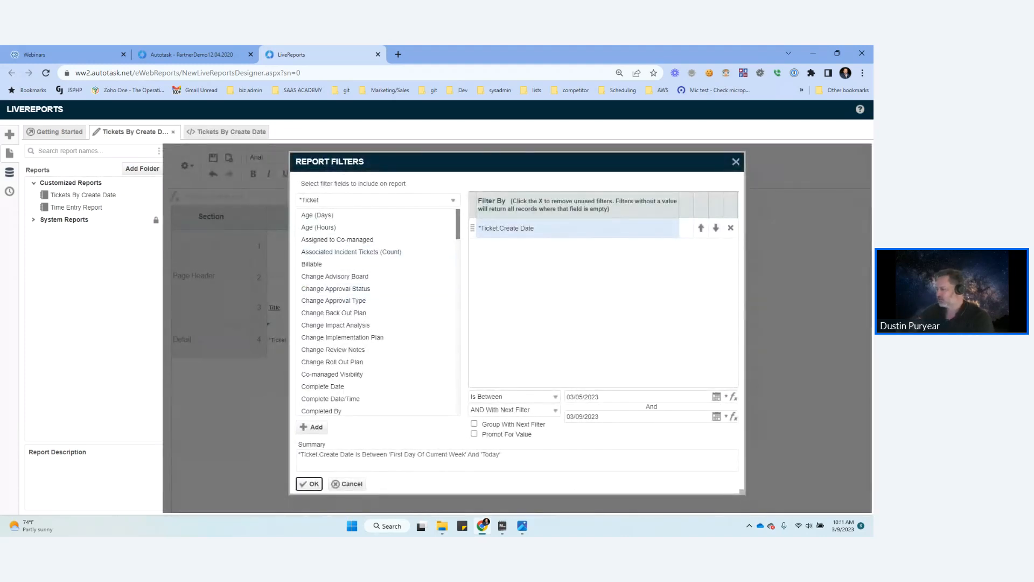
click(726, 398)
click(718, 397)
click(726, 397)
click(598, 444)
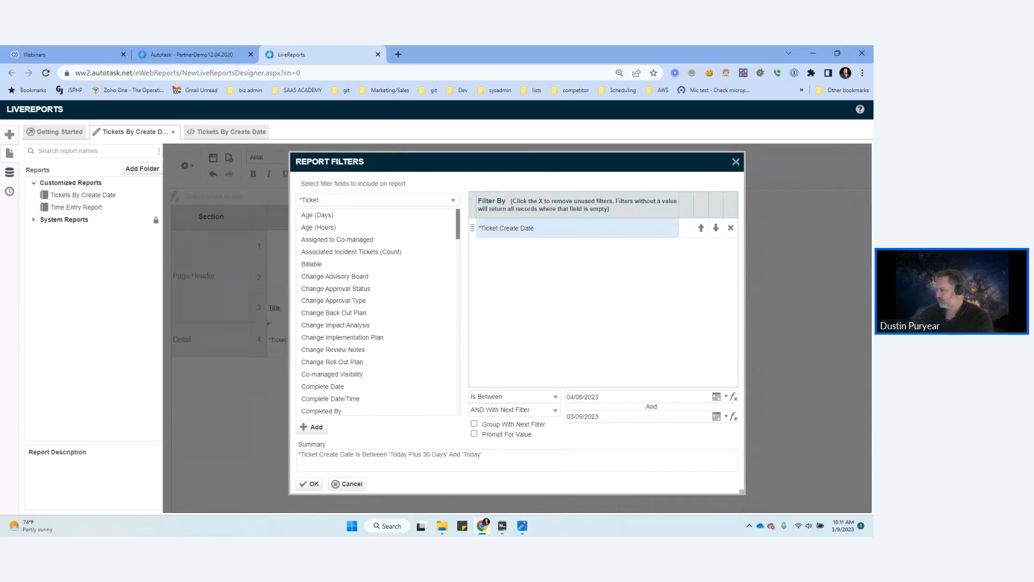
click(726, 397)
click(641, 476)
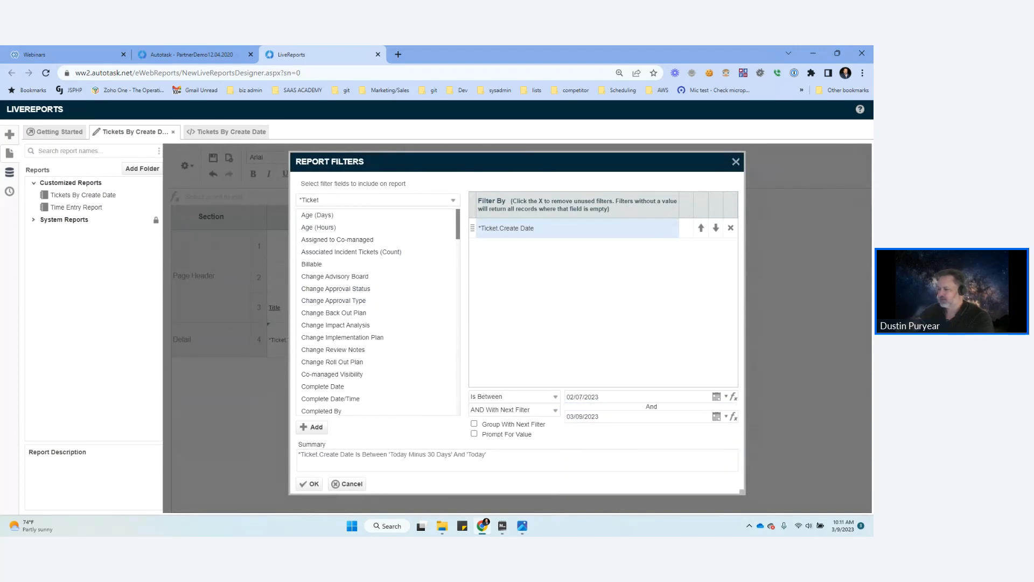
click(310, 483)
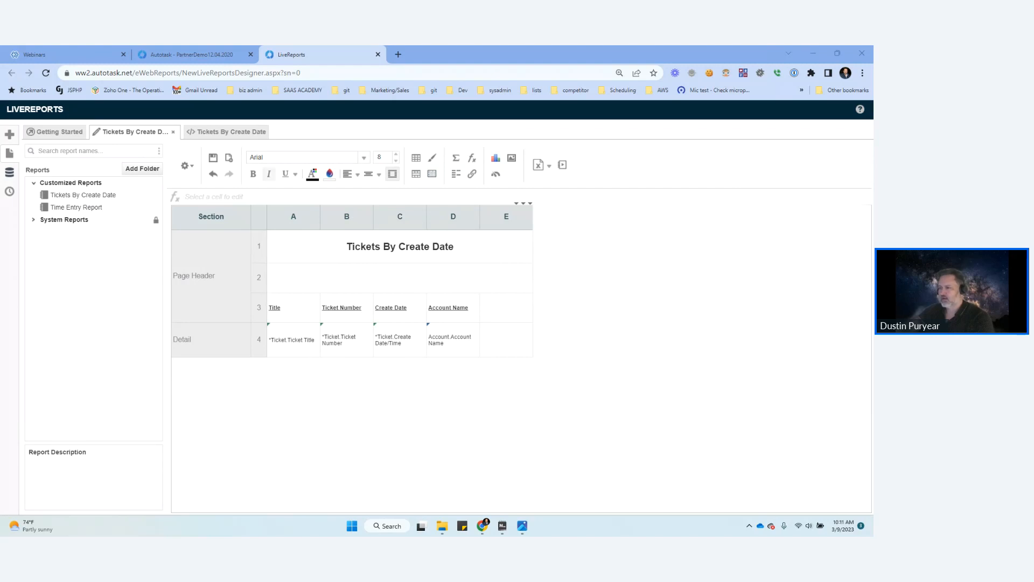
Step: Close the old report output and save and run the report with the changed filter
click(261, 132)
click(261, 132)
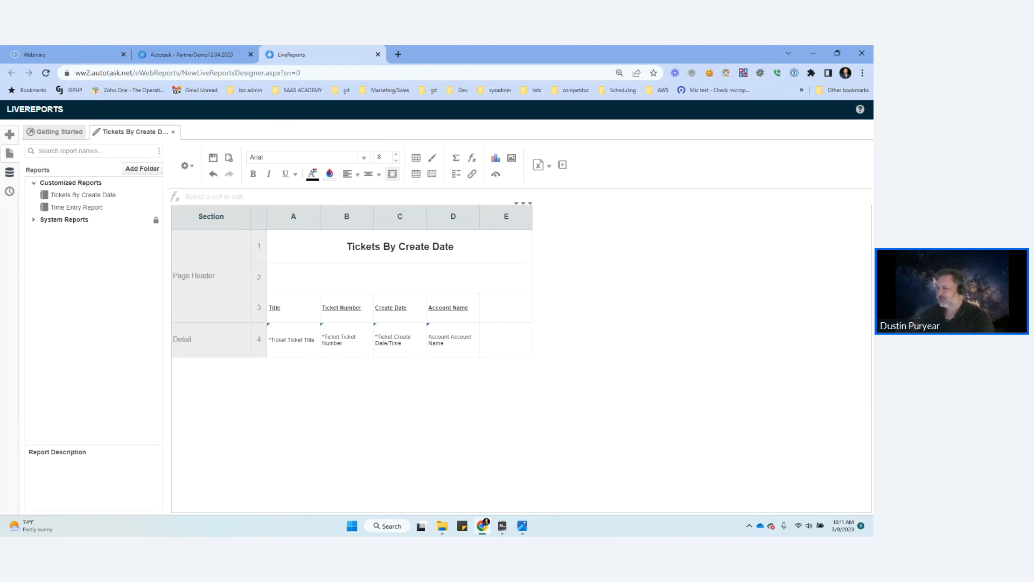
click(562, 165)
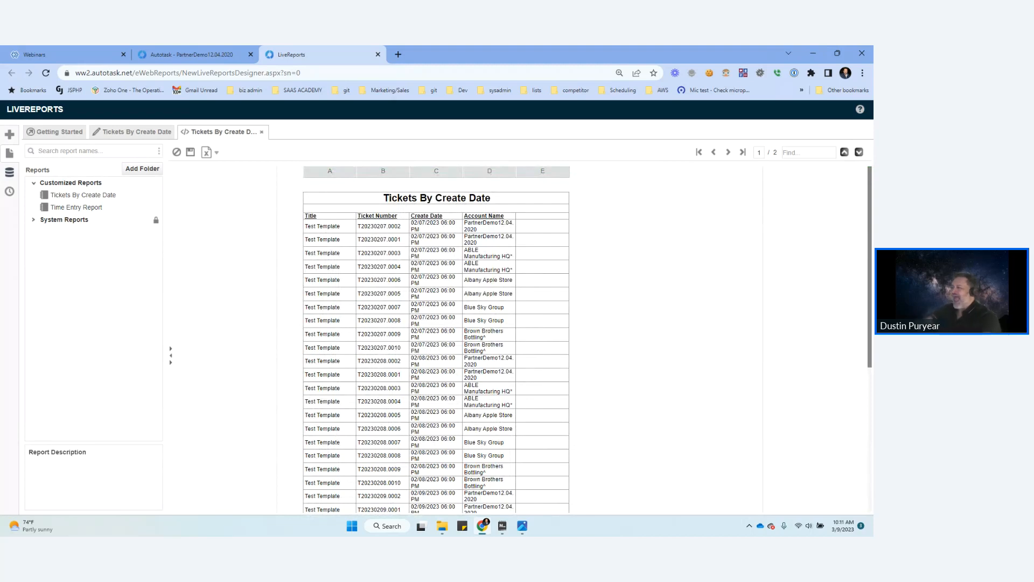
Step: Examine the tickets listed on both pages of the report output
scroll(436, 340, down, 6)
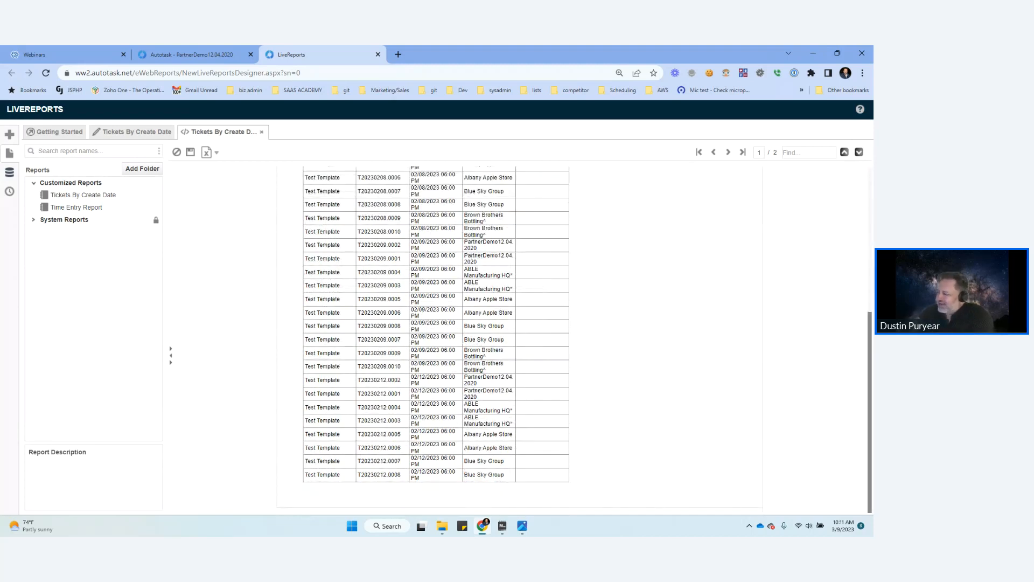
scroll(436, 339, up, 6)
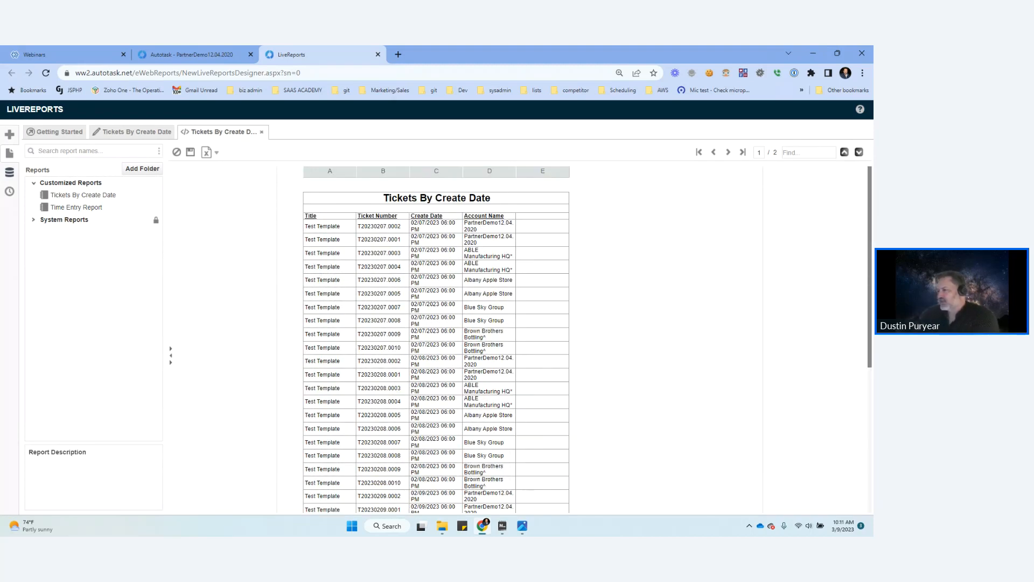
scroll(436, 339, down, 6)
scroll(436, 340, up, 6)
click(728, 152)
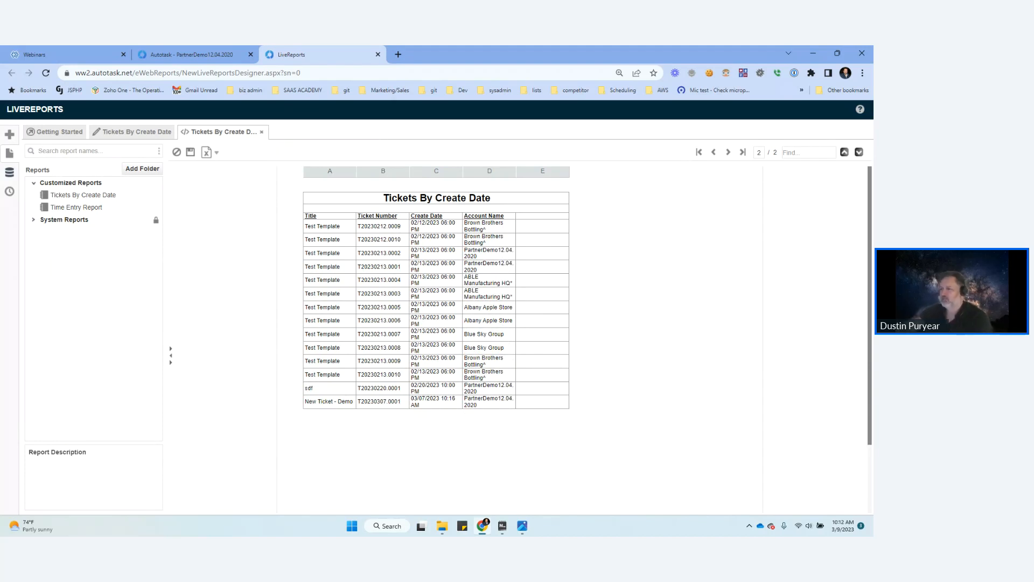
Step: Close the two-page report output and save and run the report once more
click(262, 132)
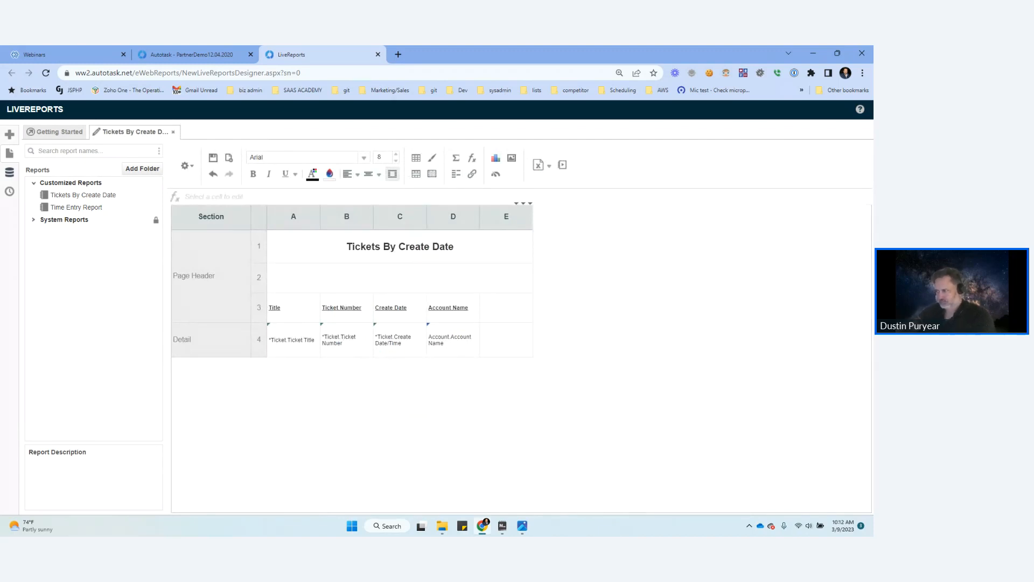
click(562, 165)
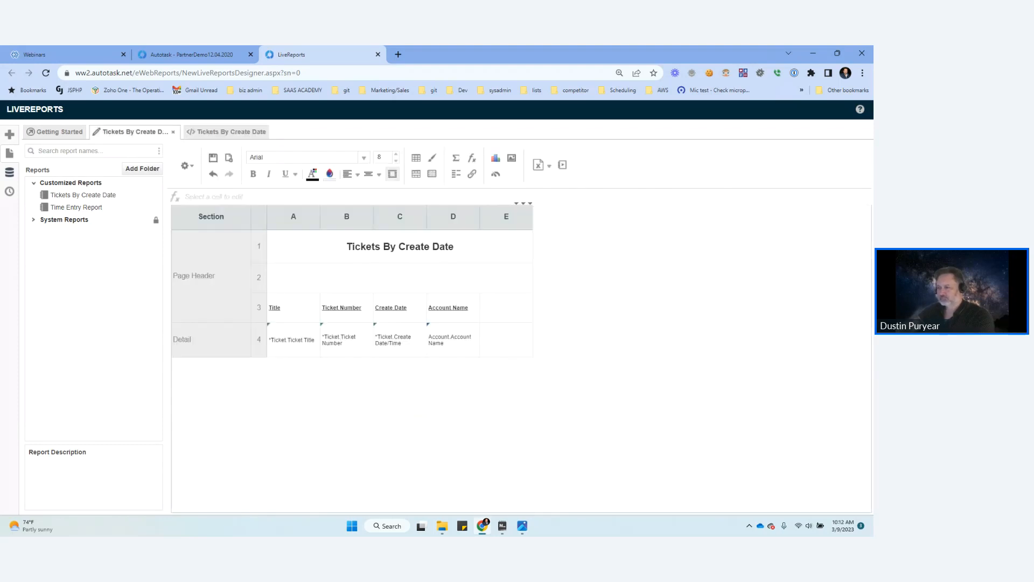
right_click(214, 341)
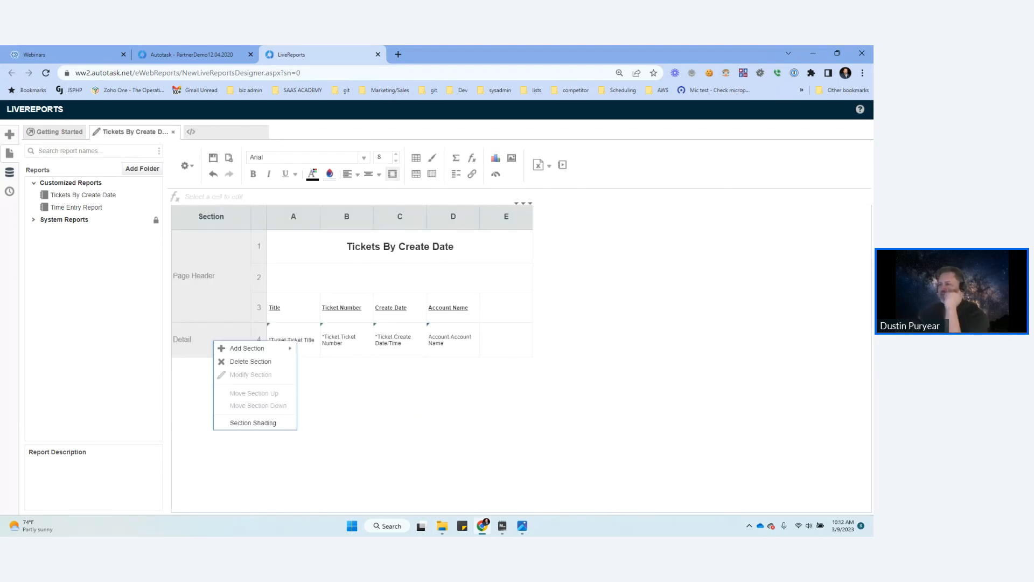
mouse_move(246, 348)
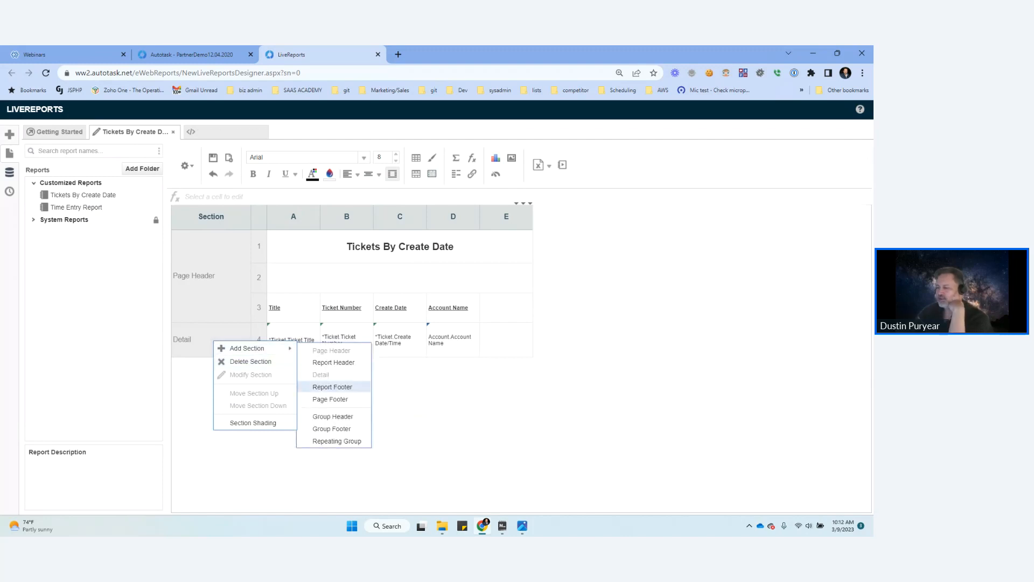
click(333, 416)
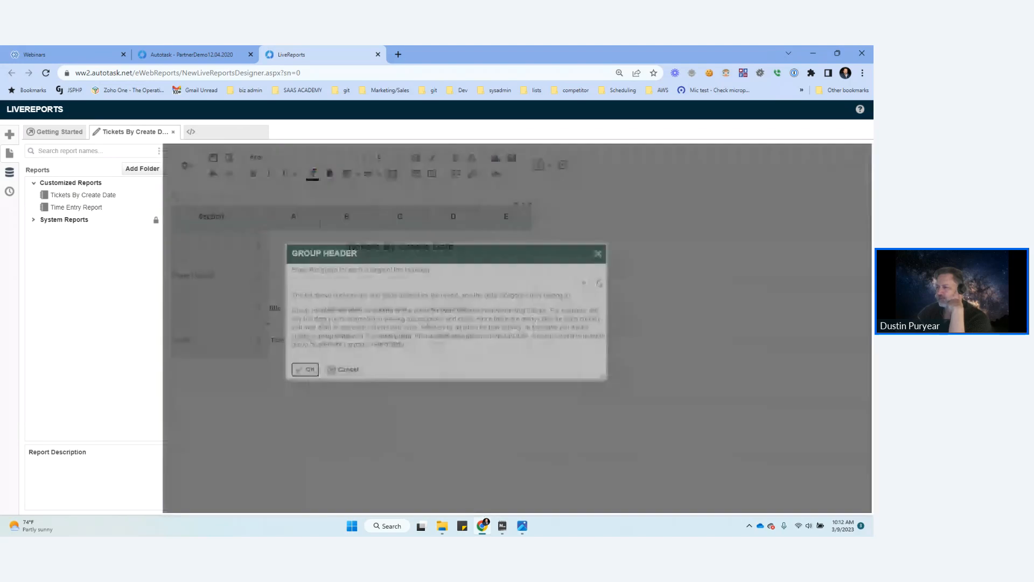
click(583, 281)
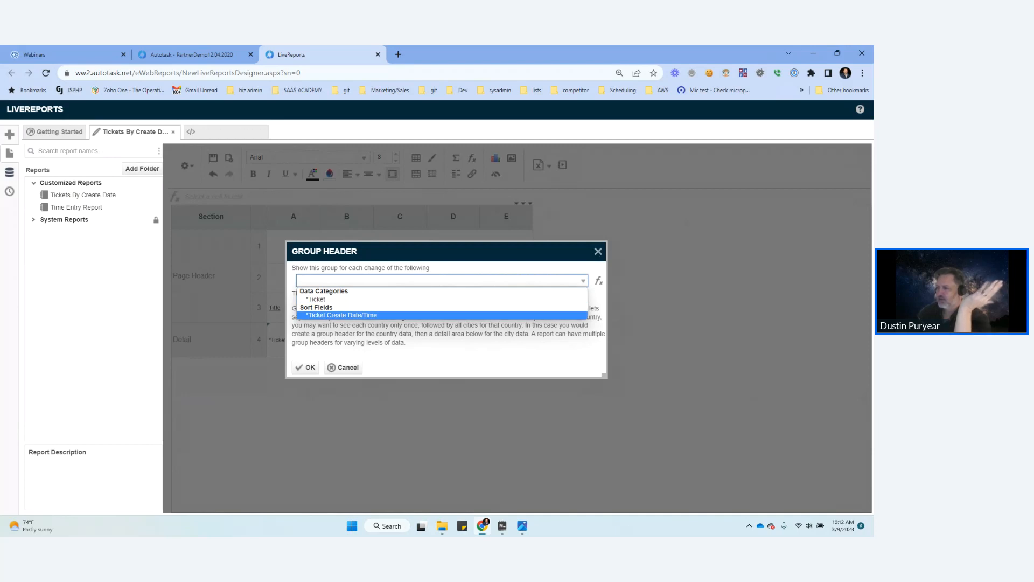
click(344, 368)
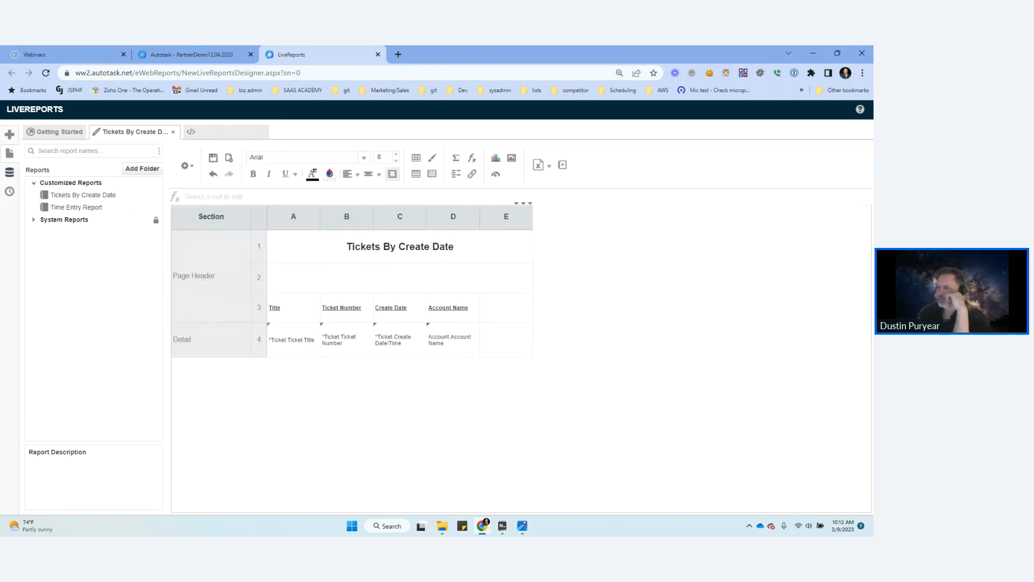
Step: Add the Account category's Account Name to the report sorts and place it above *Ticket.Create Date/Time
click(186, 166)
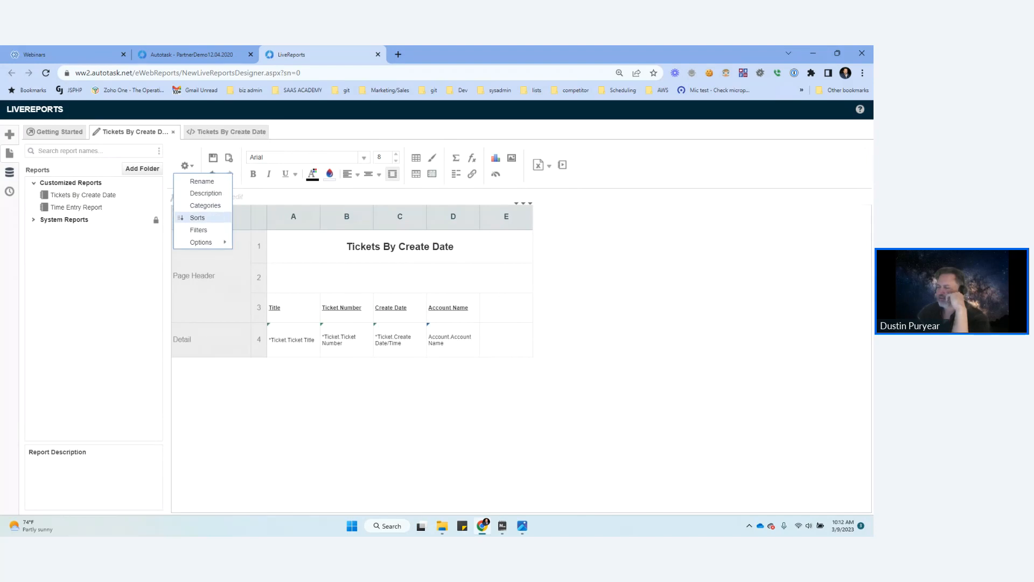
click(197, 217)
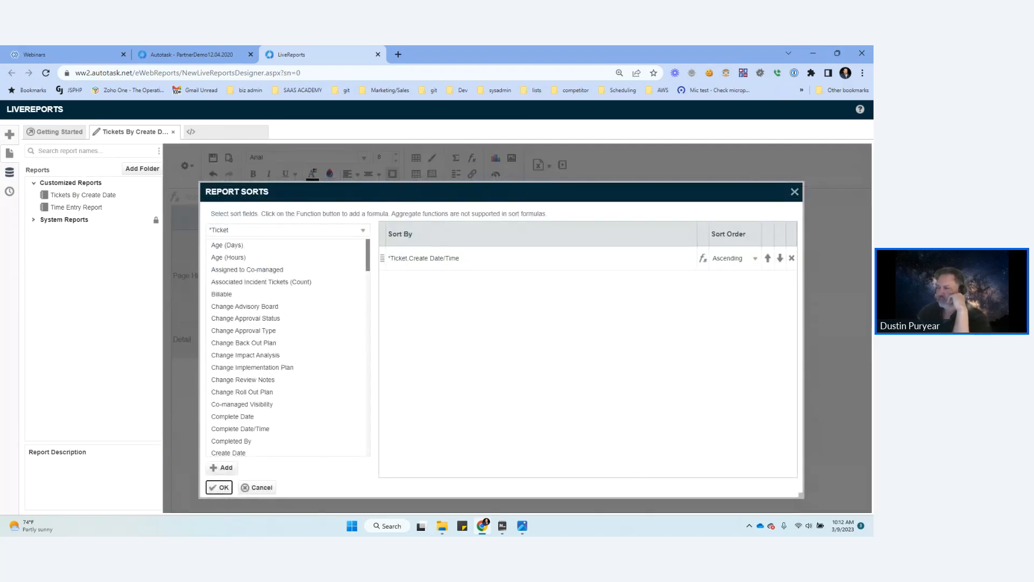
click(288, 230)
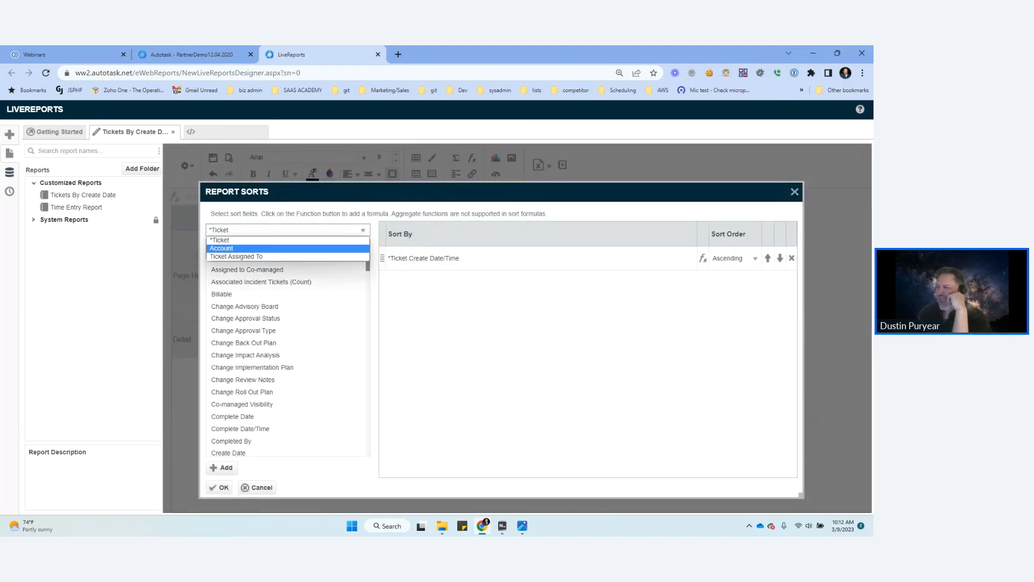
click(270, 248)
double_click(232, 307)
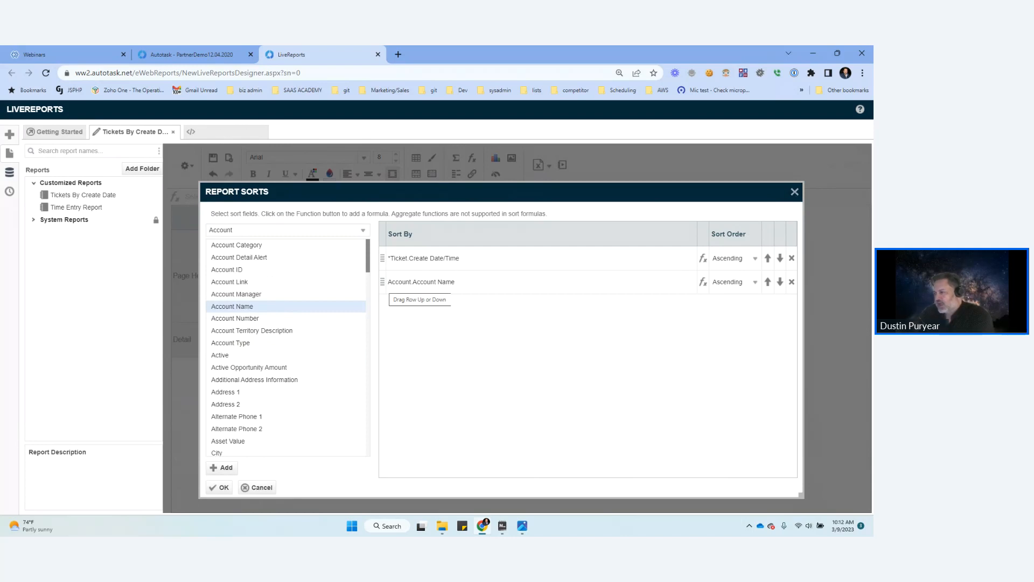
drag(382, 282, 399, 258)
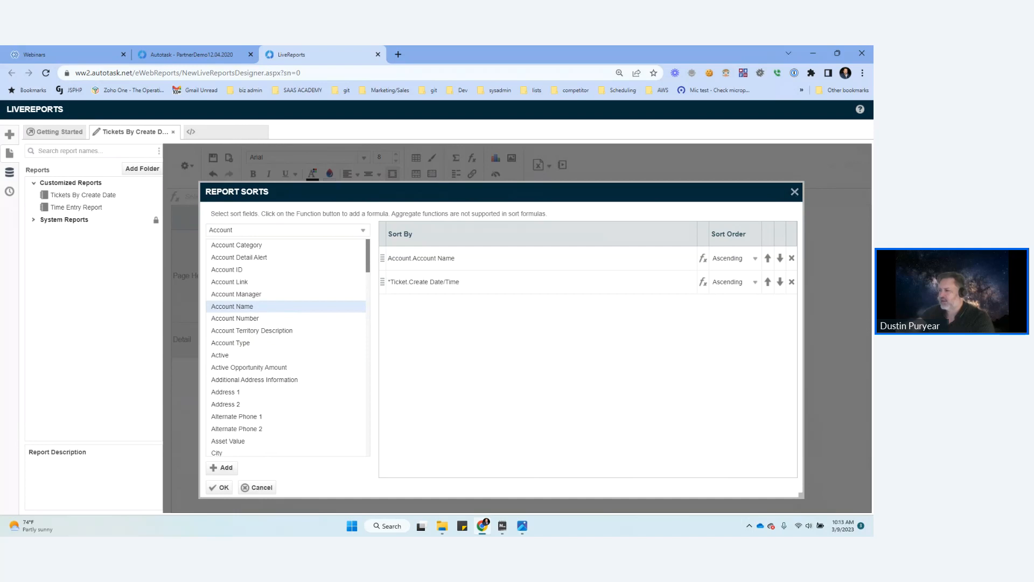
click(219, 487)
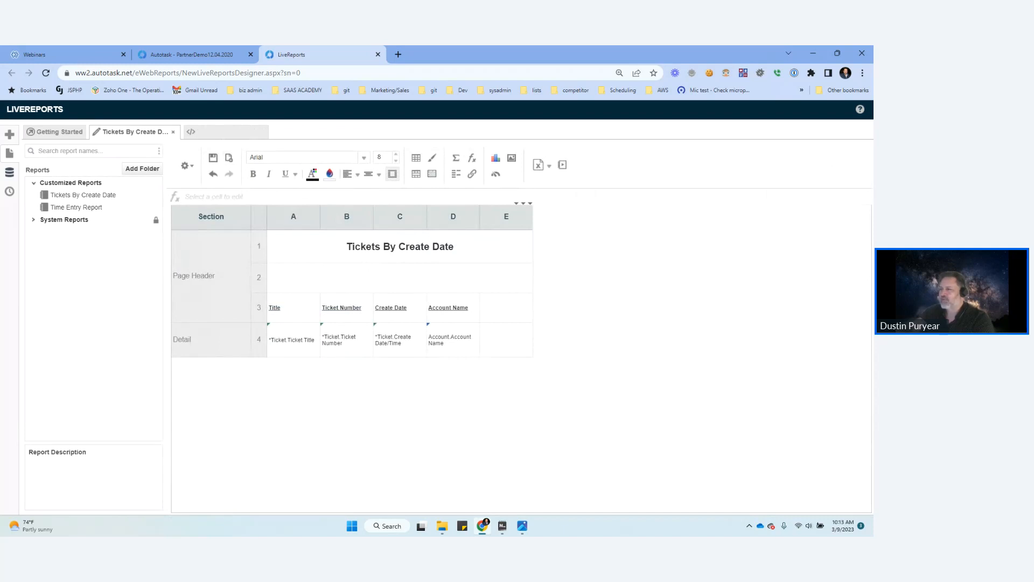
Step: Review the ticket order and account names in the existing report output
click(251, 133)
click(138, 132)
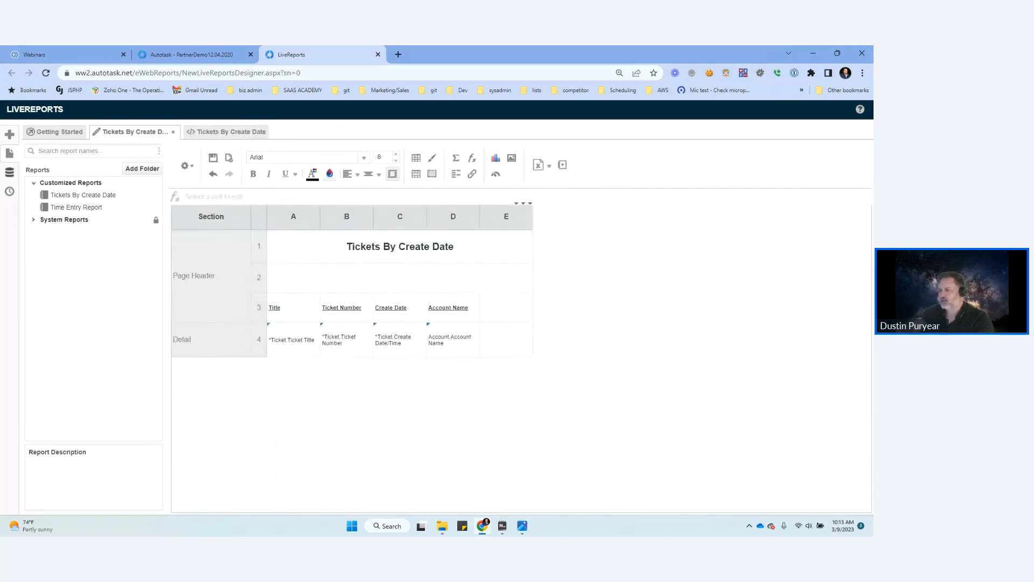
click(243, 133)
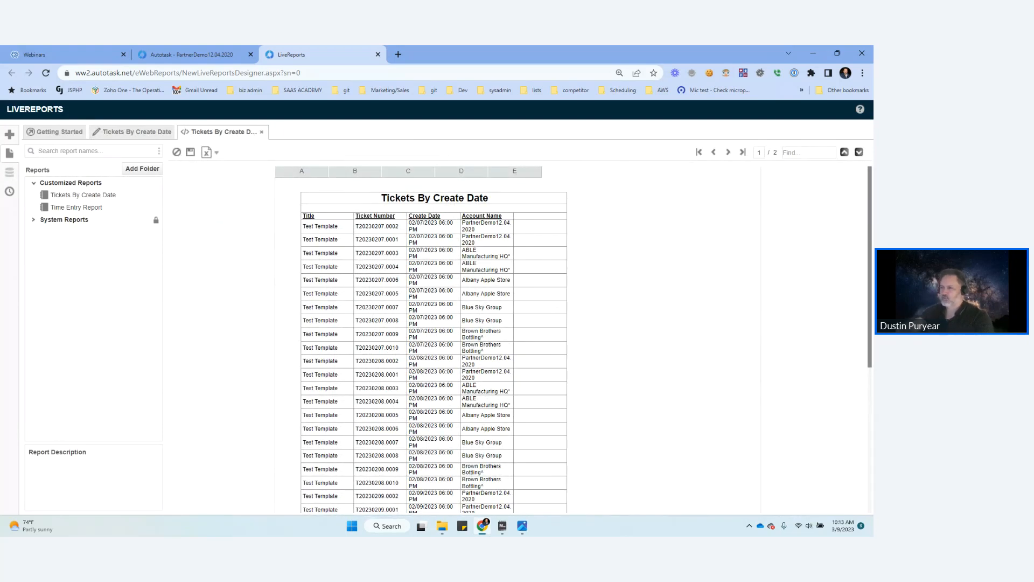
scroll(434, 345, down, 1)
scroll(435, 345, down, 5)
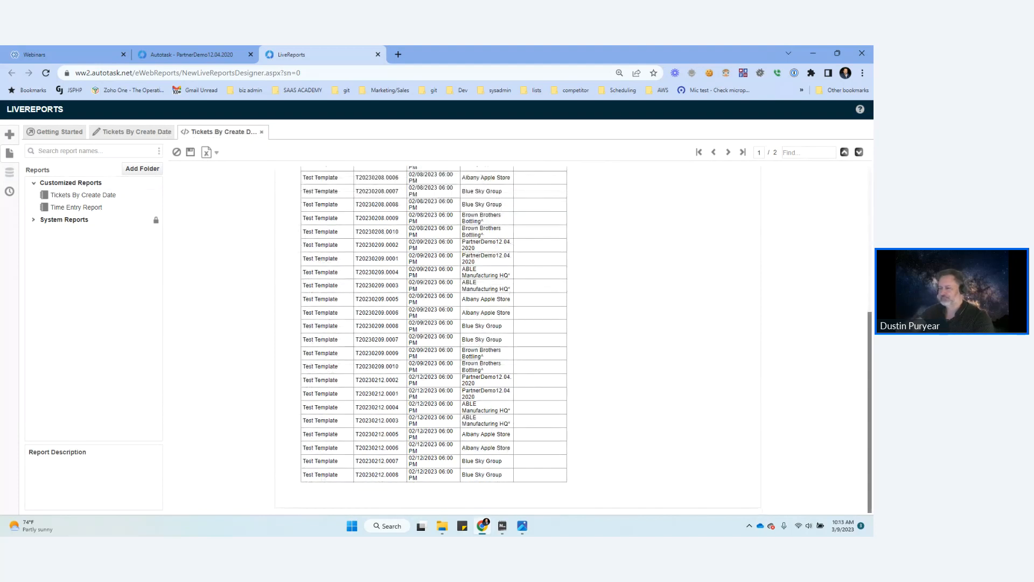
Step: Add a Group Header section to the report design that shows for each change of the Account data category
click(141, 132)
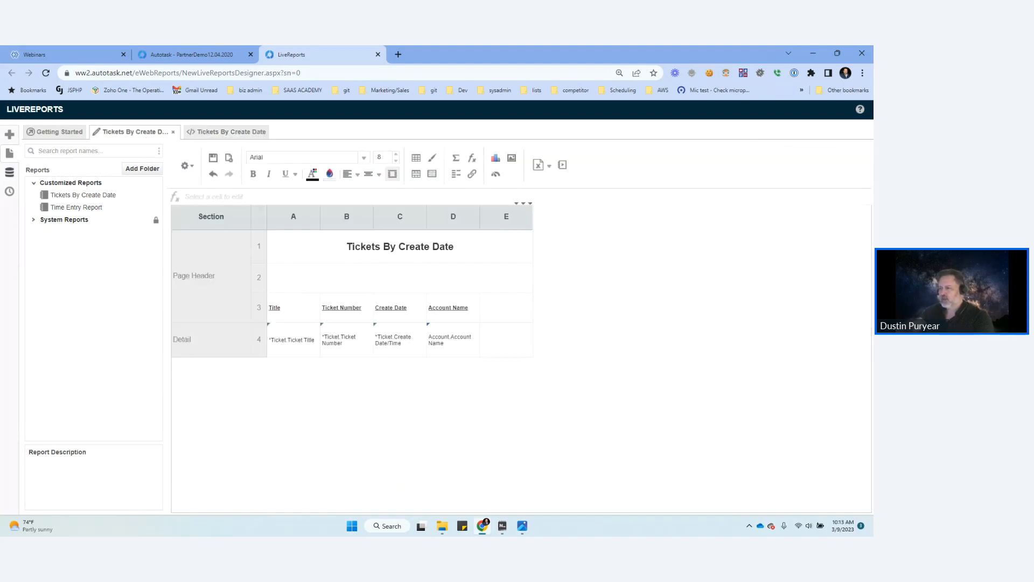
right_click(239, 338)
mouse_move(272, 343)
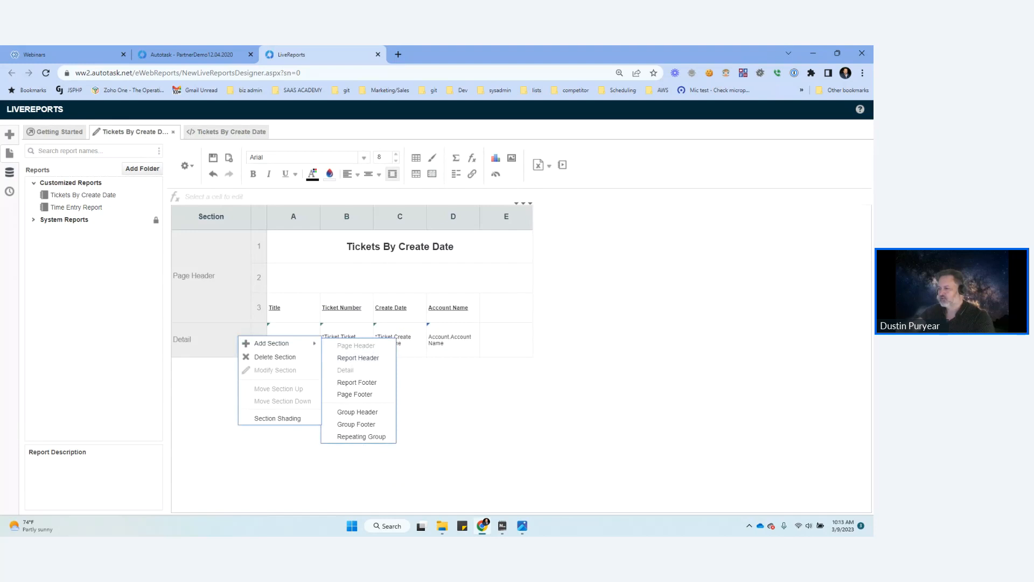
click(357, 411)
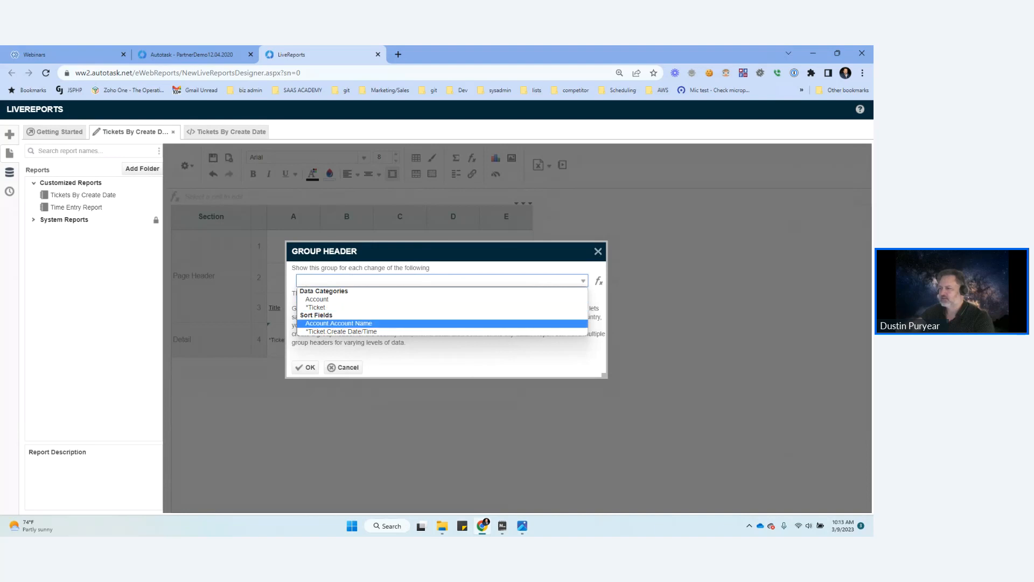
click(317, 299)
click(305, 368)
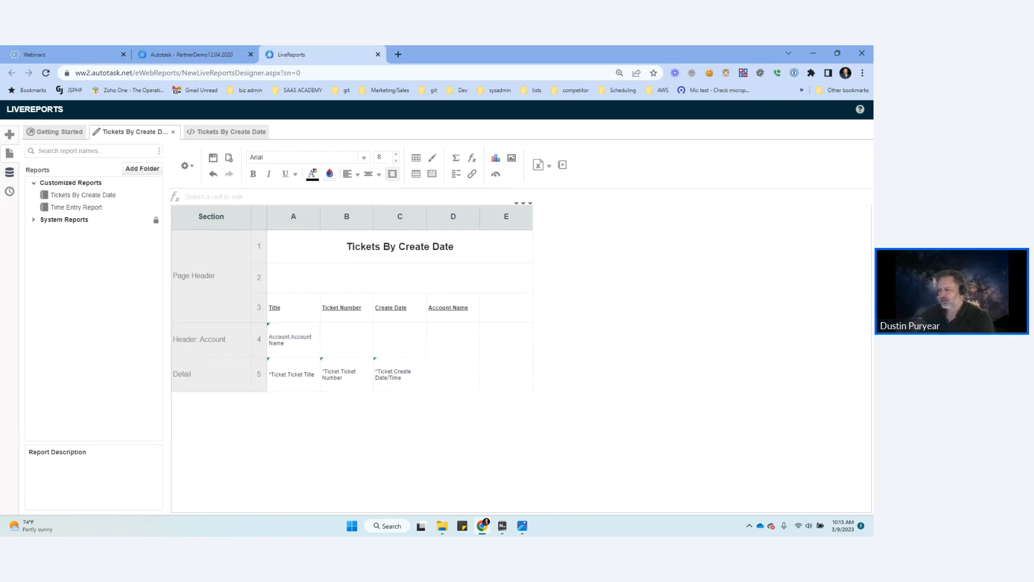
Step: Delete the Account Name heading and shift the Title, Ticket Number and Create Date headings to columns B, C and D
click(453, 307)
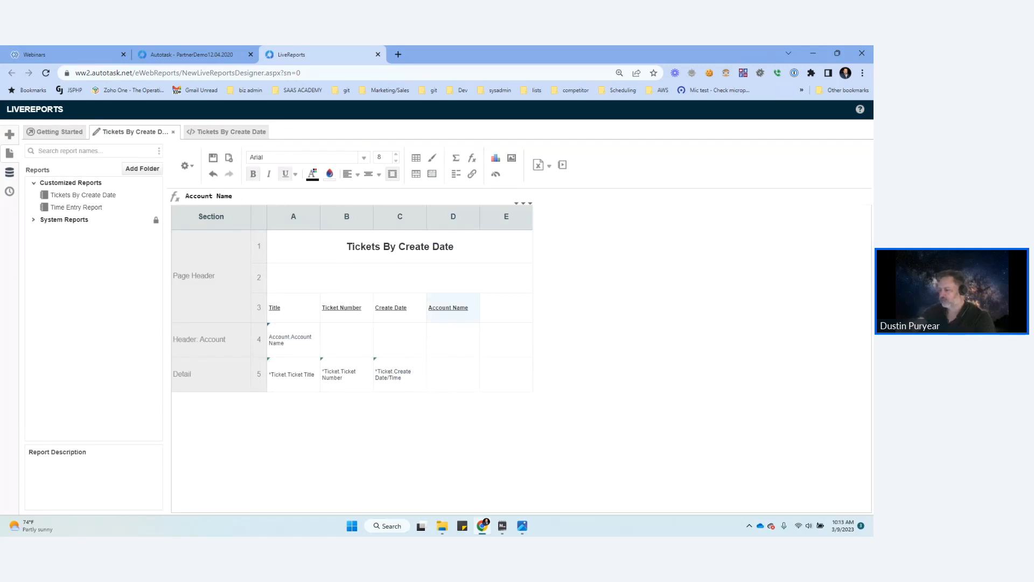
key(Delete)
drag(396, 307, 446, 311)
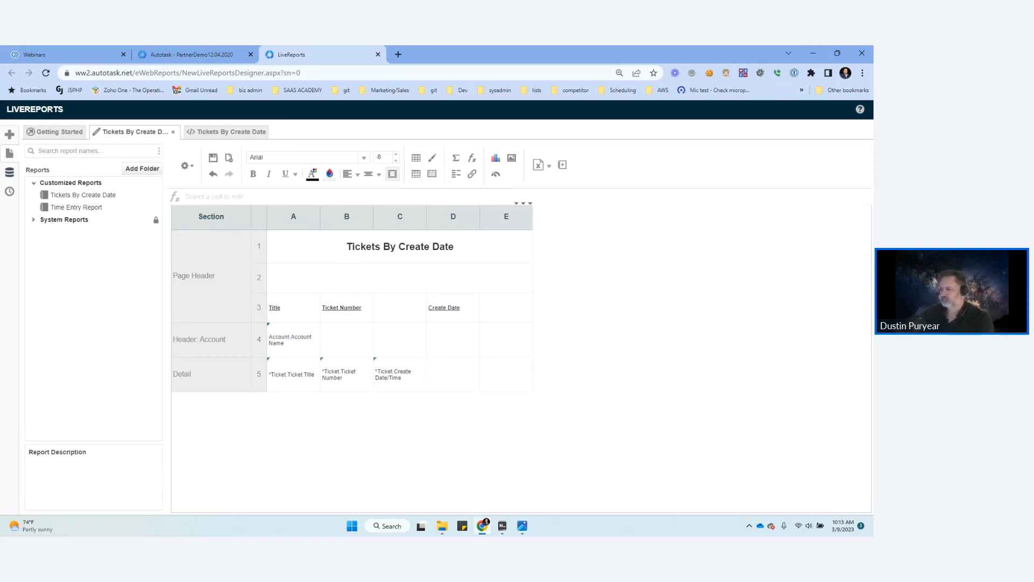
drag(345, 307, 397, 309)
drag(315, 314, 334, 309)
Step: Move the Detail row's Ticket Title, Ticket Number and Create Date/Time fields to columns B, C and D
drag(393, 375, 447, 374)
drag(338, 374, 399, 374)
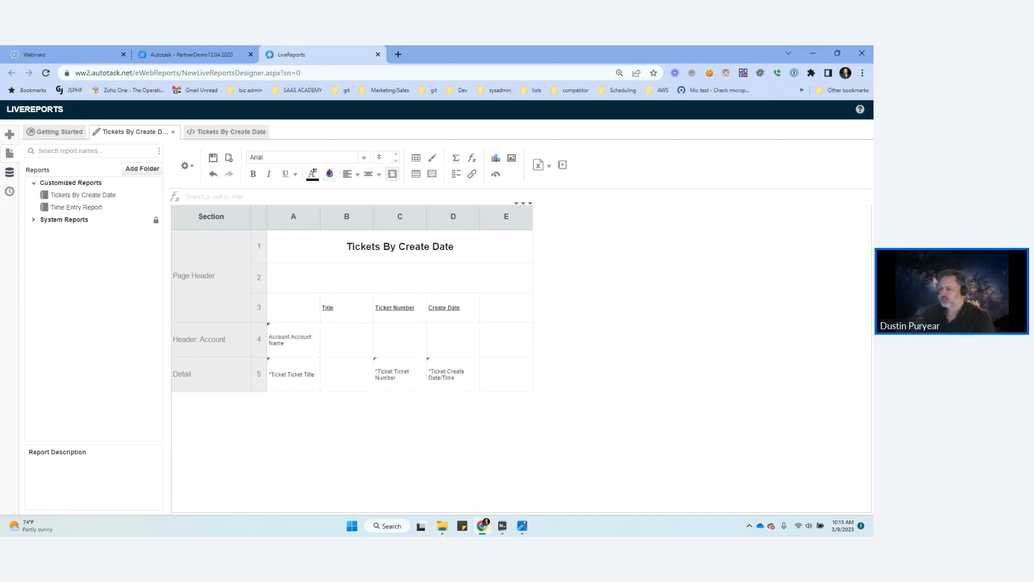
drag(291, 375, 345, 375)
Step: Merge cells A4 through D4 in the Account header row so the account name spans columns A to D
click(291, 339)
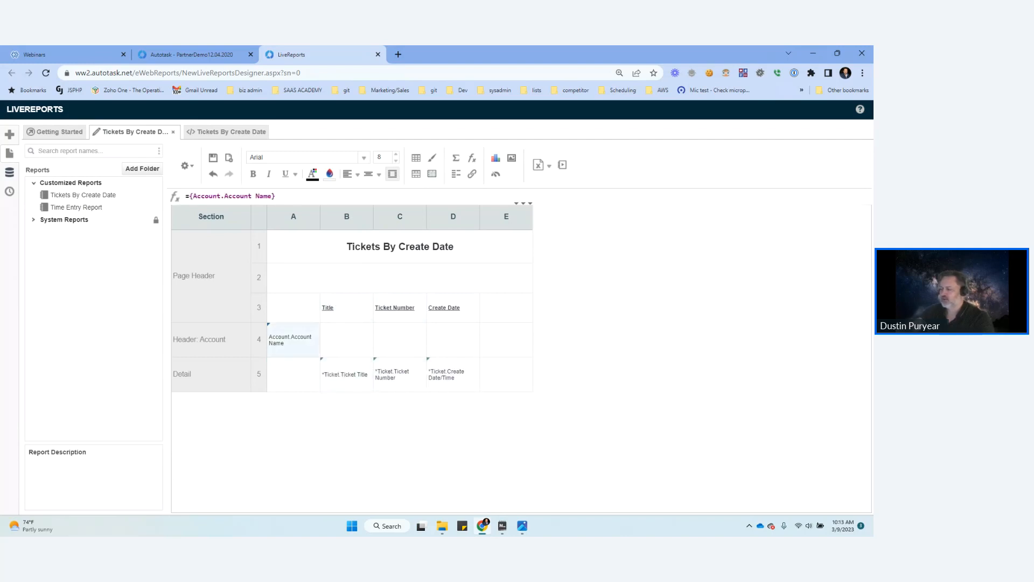
drag(293, 340, 453, 340)
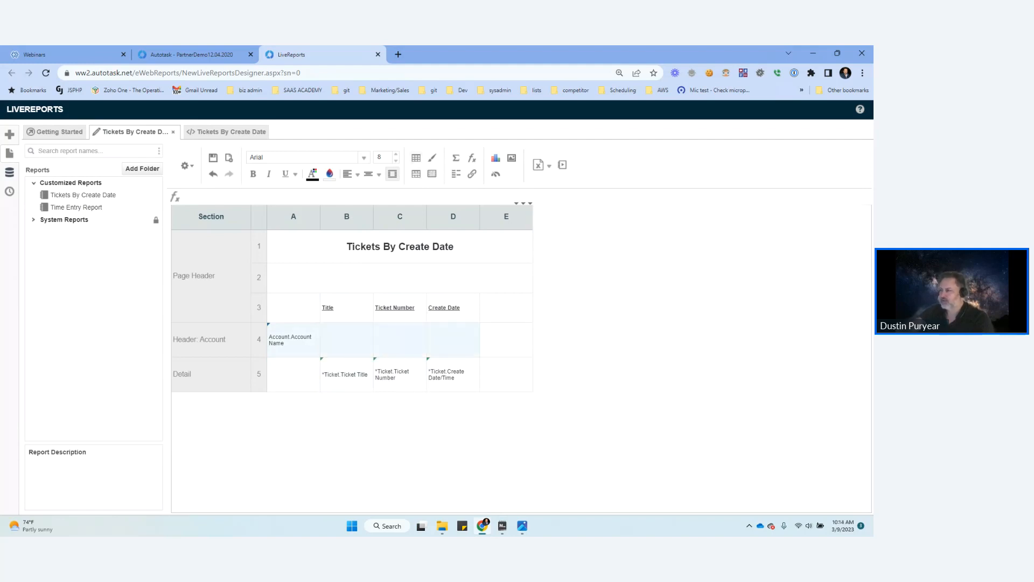
click(432, 173)
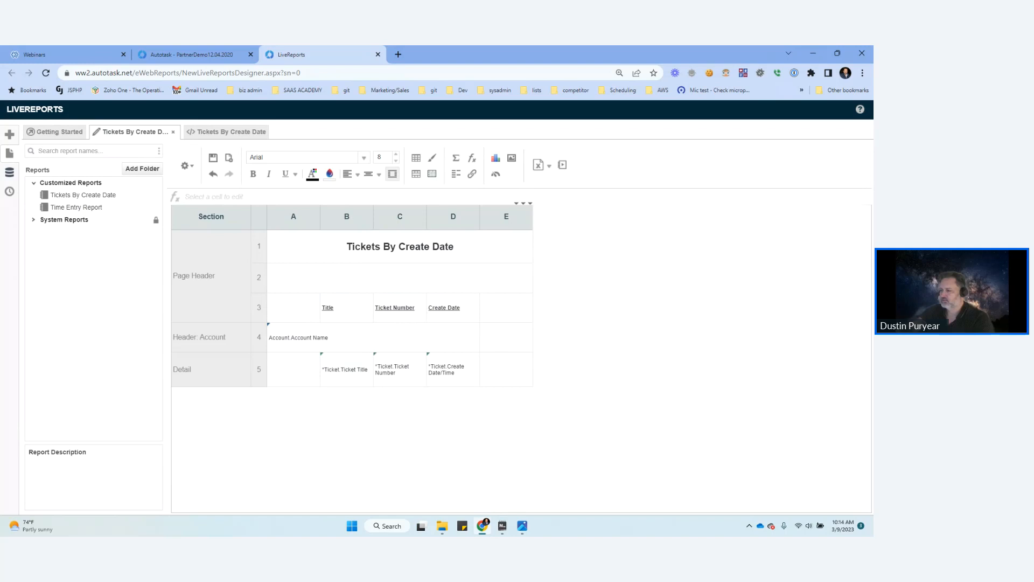
click(373, 338)
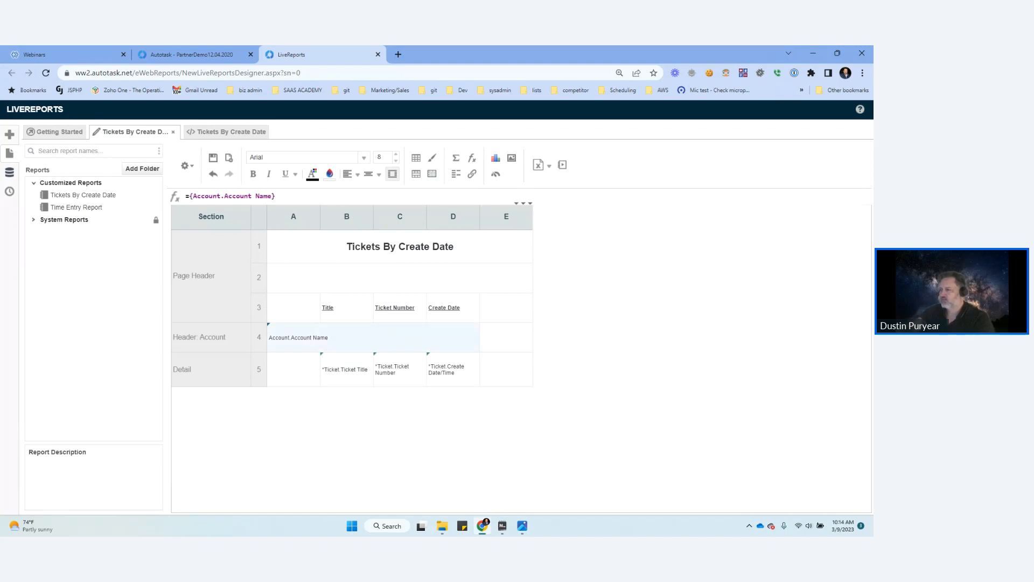
Step: Run the report to check the tickets grouped by account, and close that output to return to the design
click(562, 164)
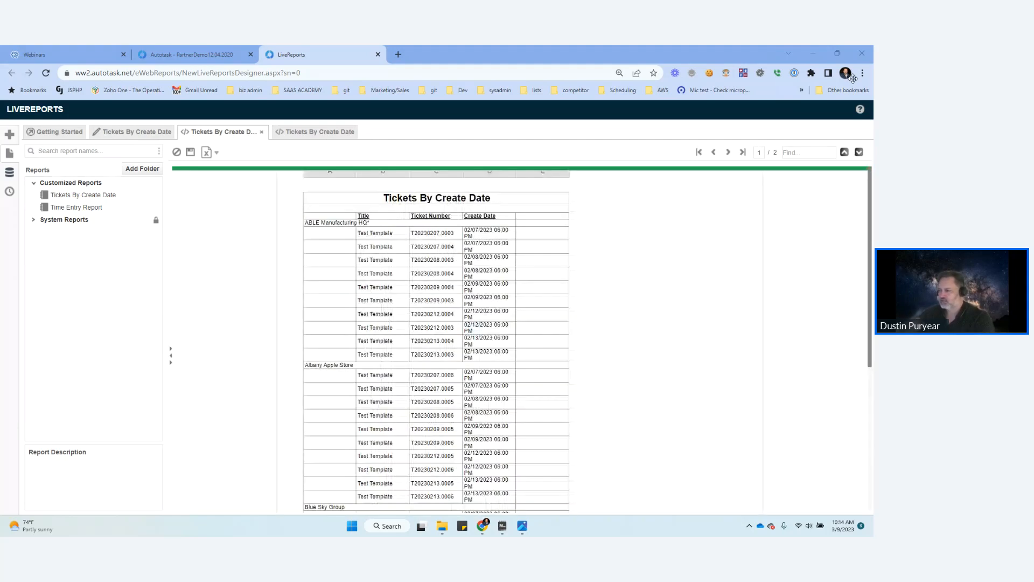
scroll(522, 340, down, 1)
scroll(521, 341, down, 4)
scroll(522, 340, up, 5)
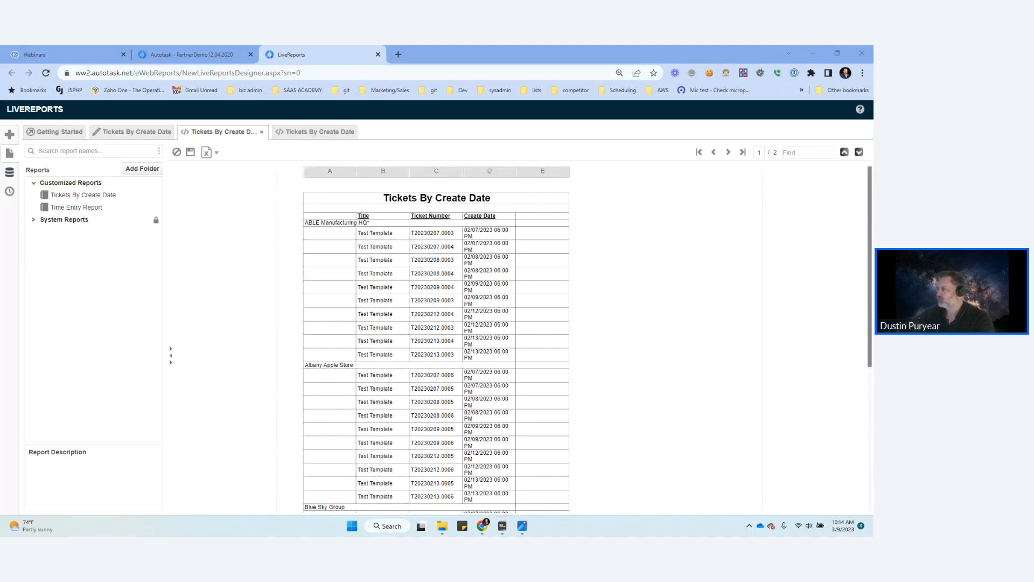
click(728, 153)
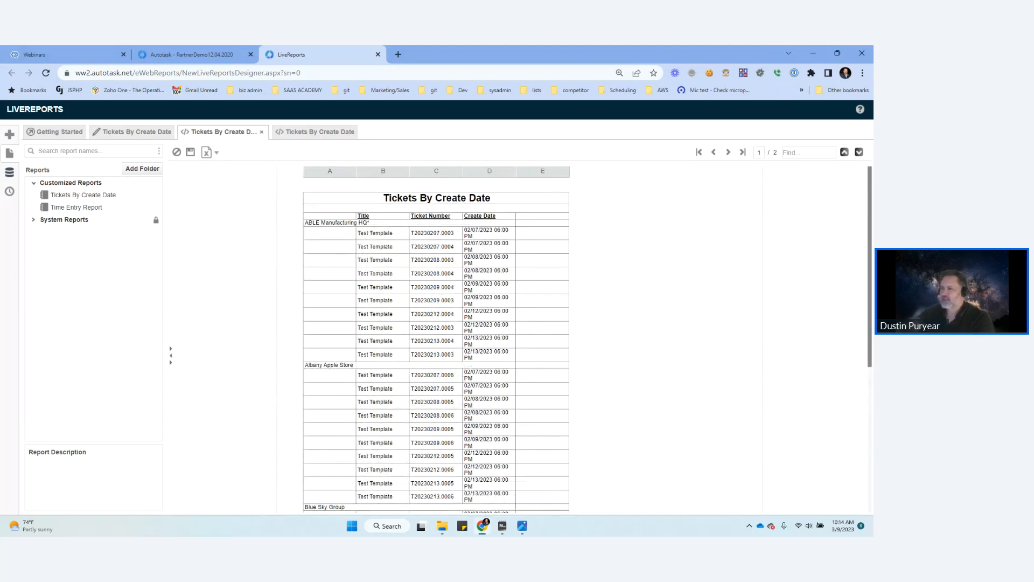
click(262, 132)
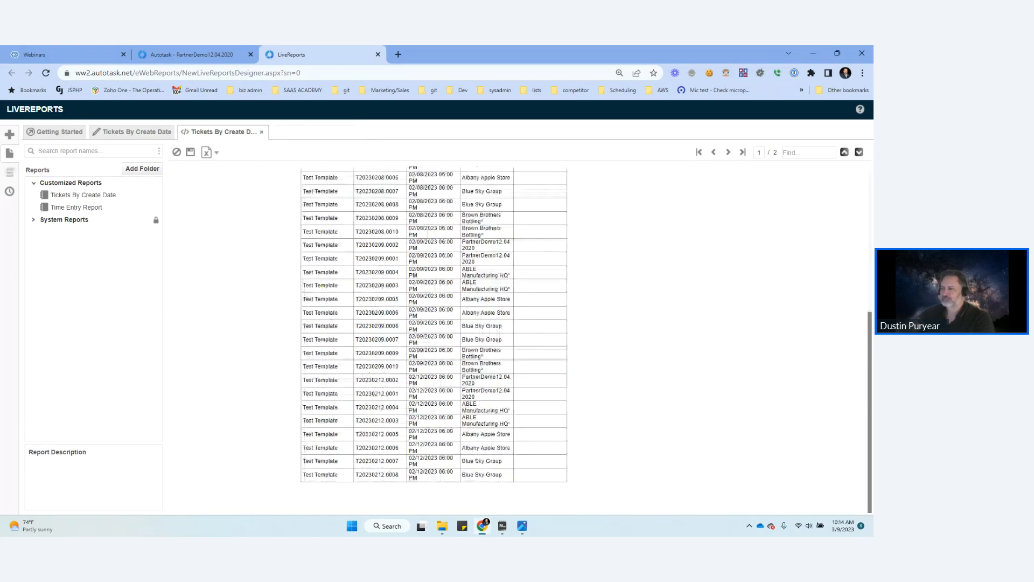
click(134, 132)
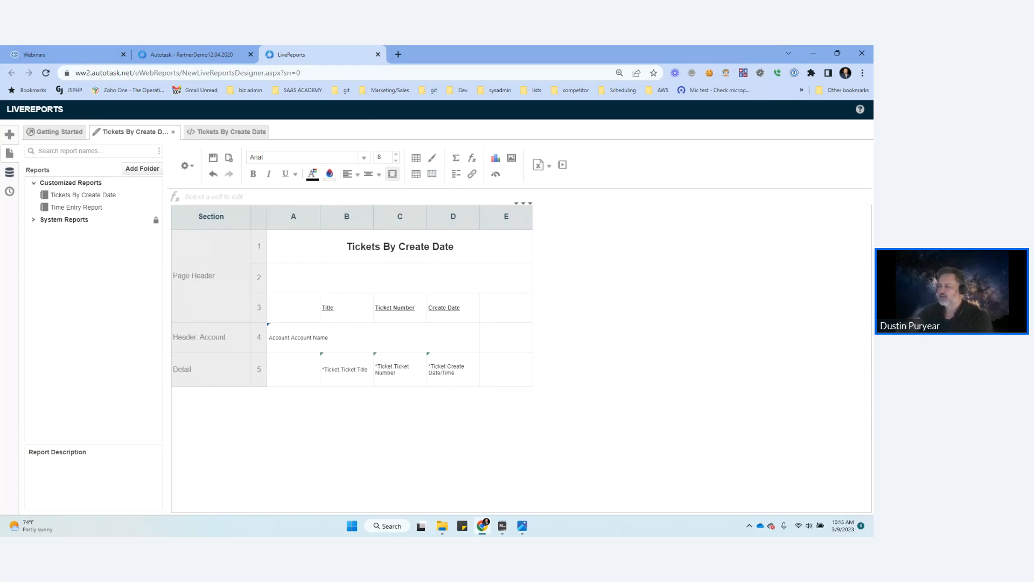
Step: Make the merged Account Name cell in the Account header row bold
click(372, 338)
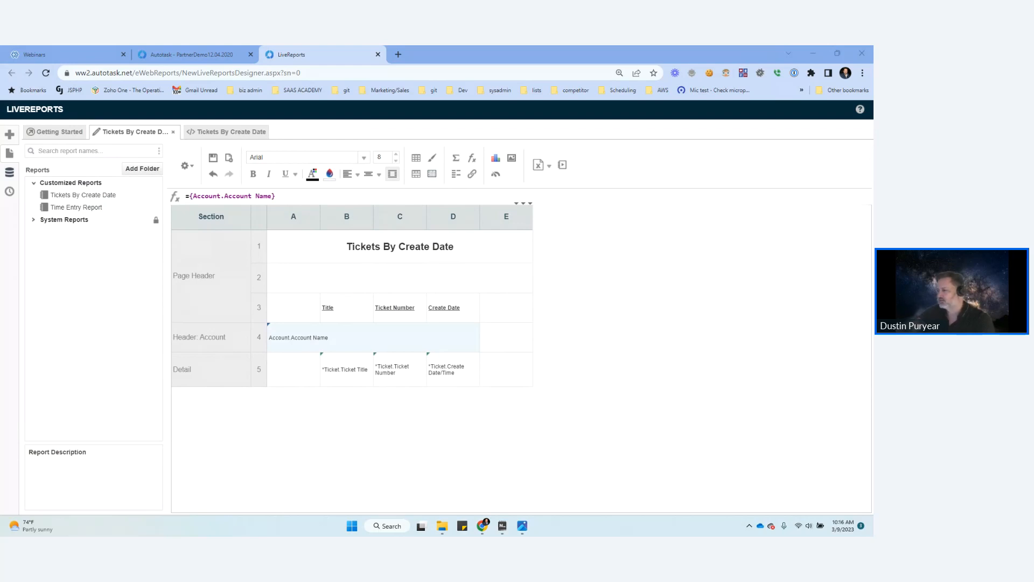
click(506, 337)
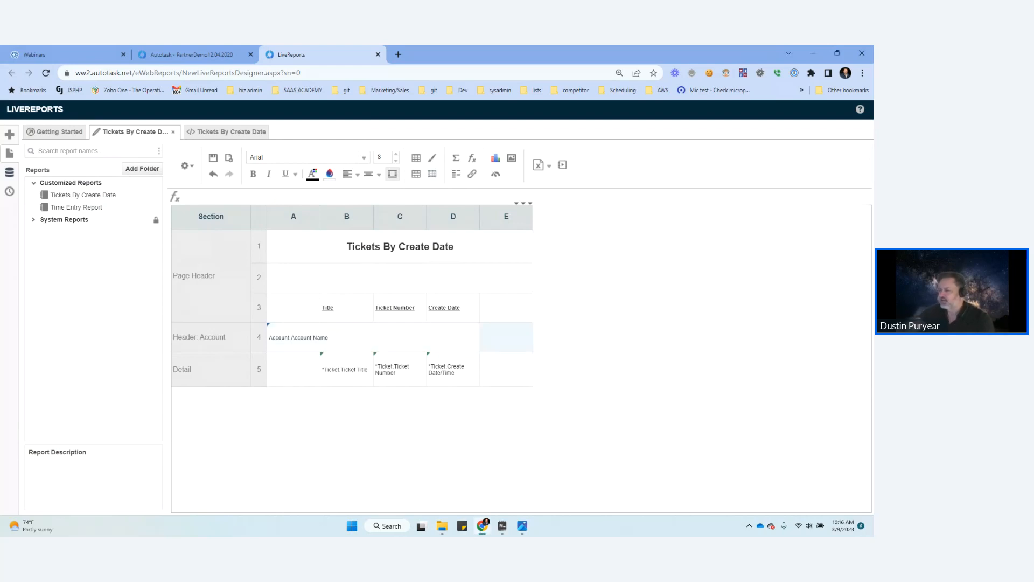
click(372, 338)
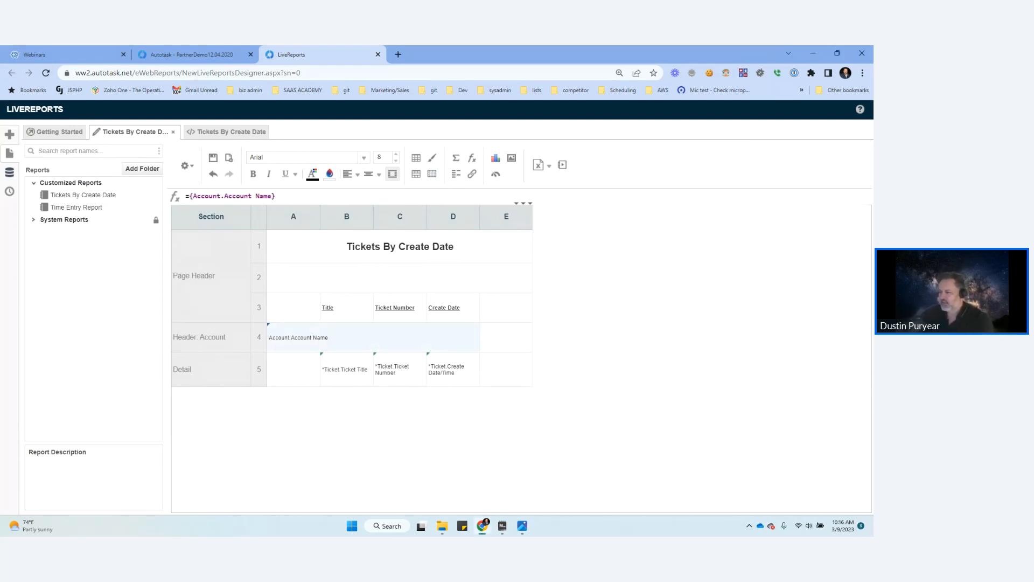
key(ctrl+b)
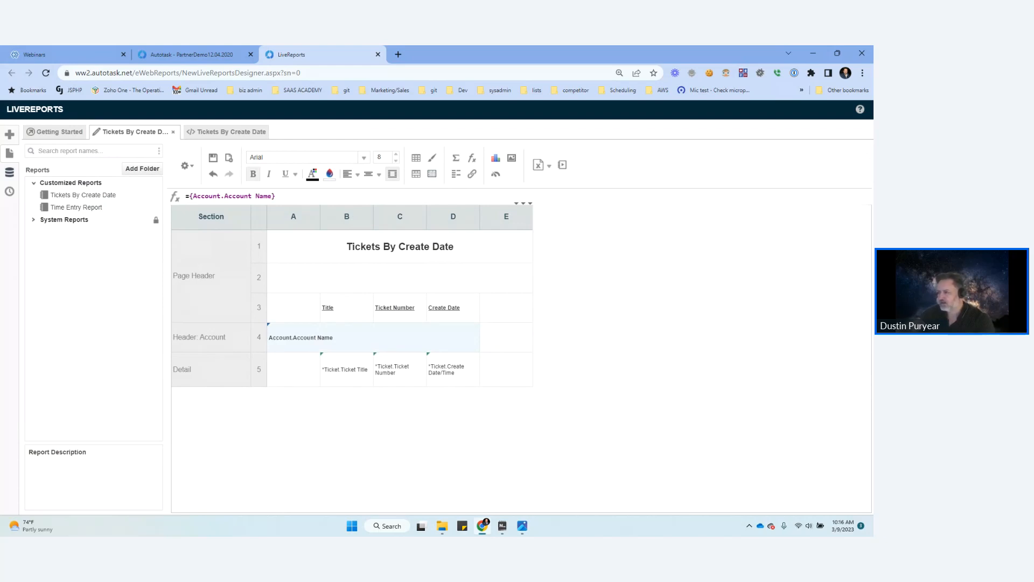
Step: Add a Report Footer section to the report design
click(226, 132)
click(153, 131)
right_click(211, 371)
mouse_move(243, 379)
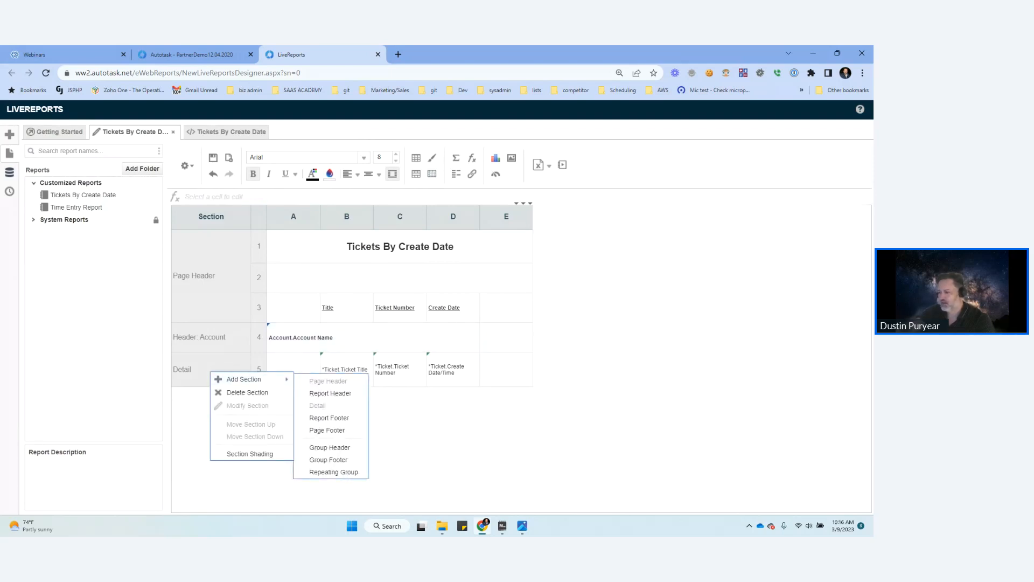
click(329, 418)
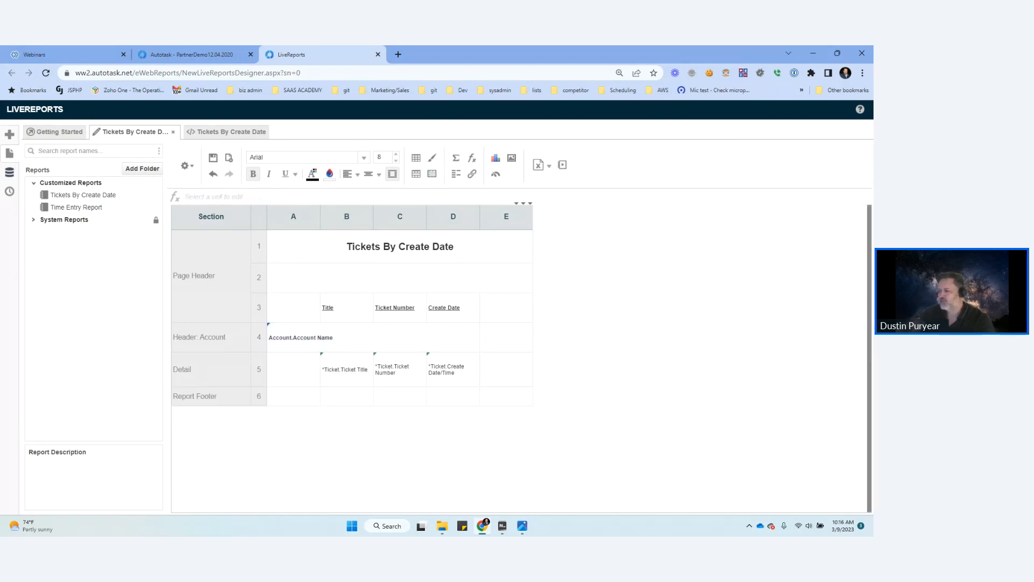
Step: Start a formula in Report Footer cell D6 with the AggCount function, searching the function list for "count"
click(453, 397)
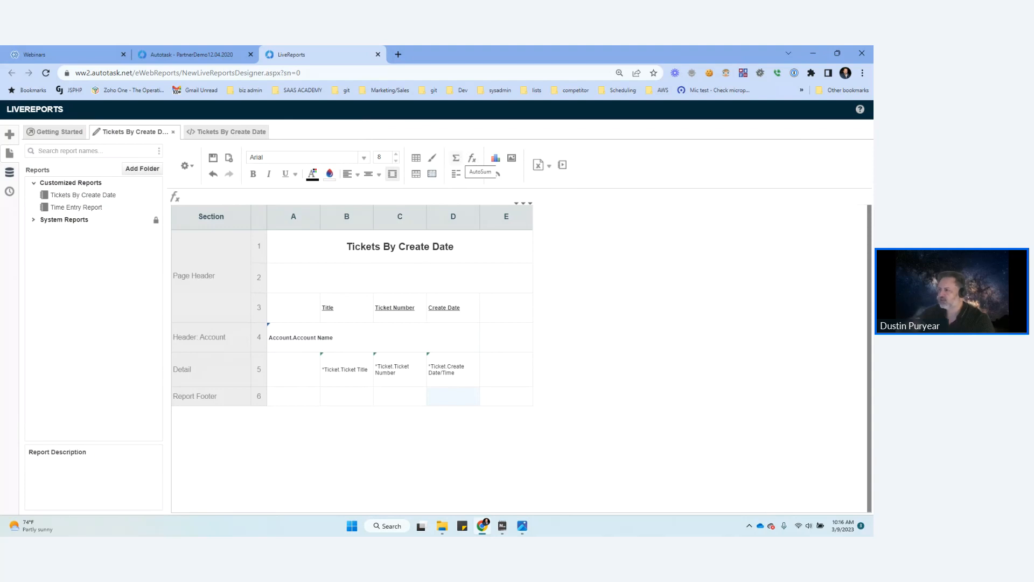
click(472, 158)
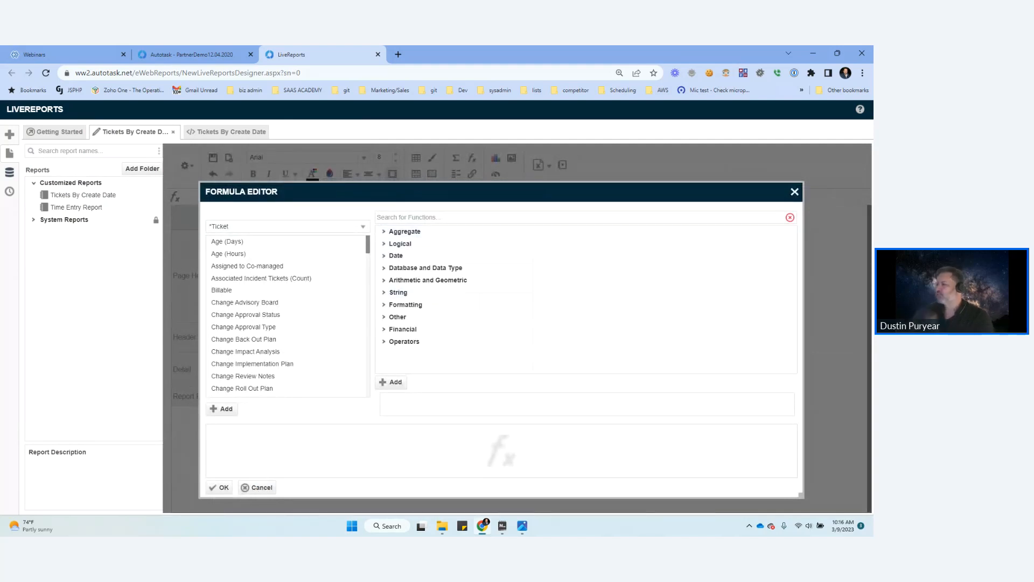
click(794, 192)
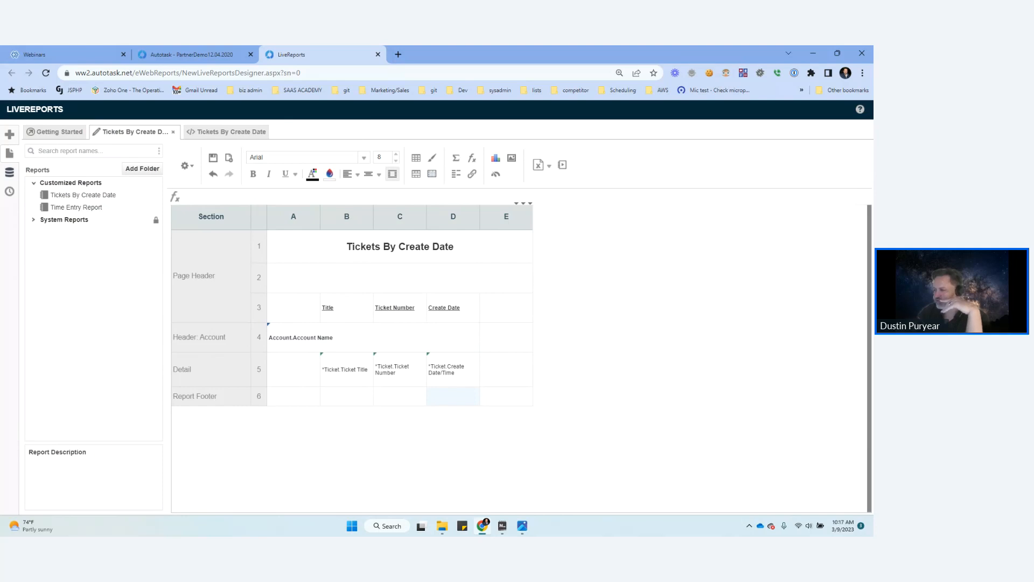
click(472, 157)
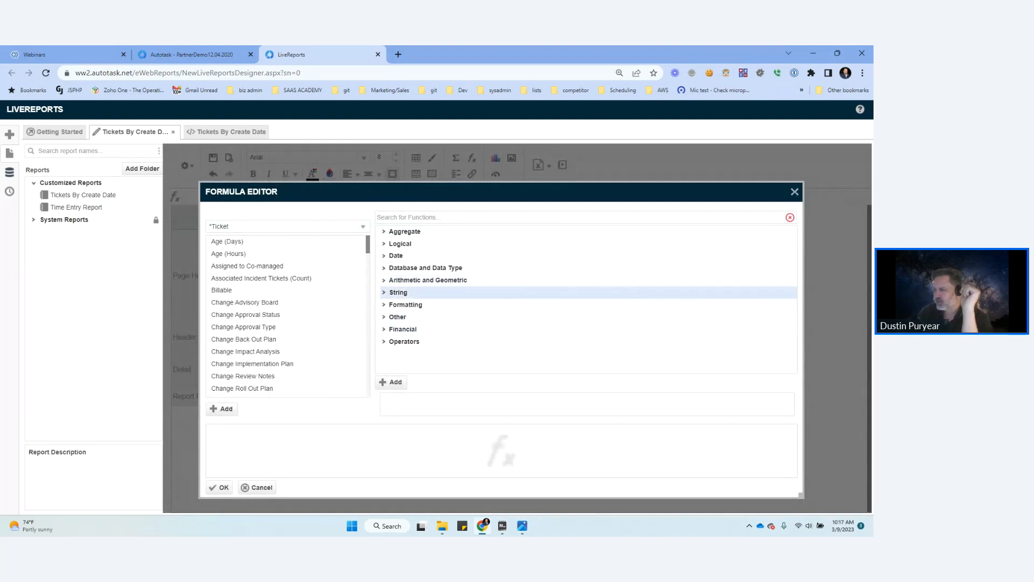
click(384, 281)
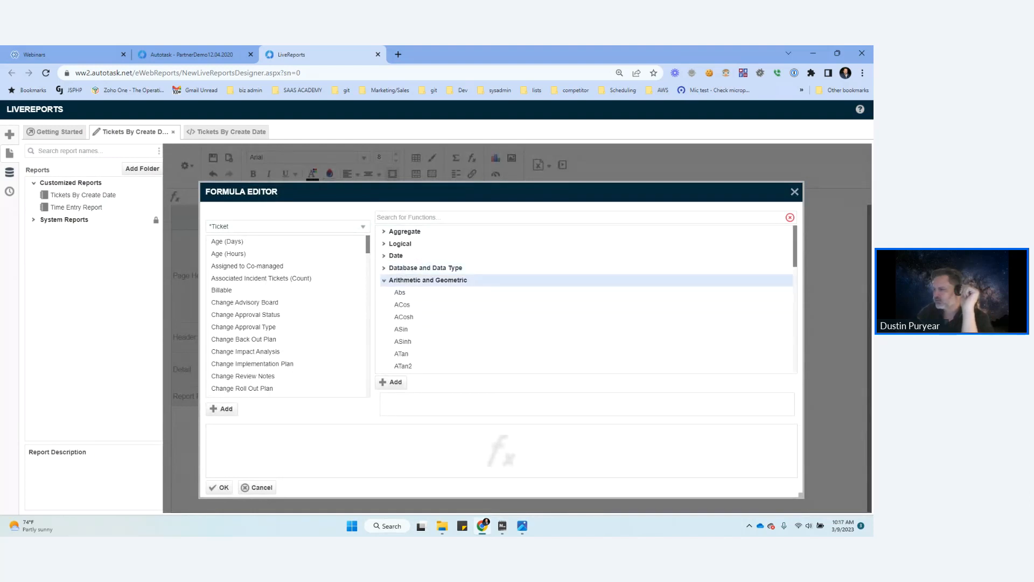
scroll(404, 304, down, 3)
scroll(401, 284, up, 3)
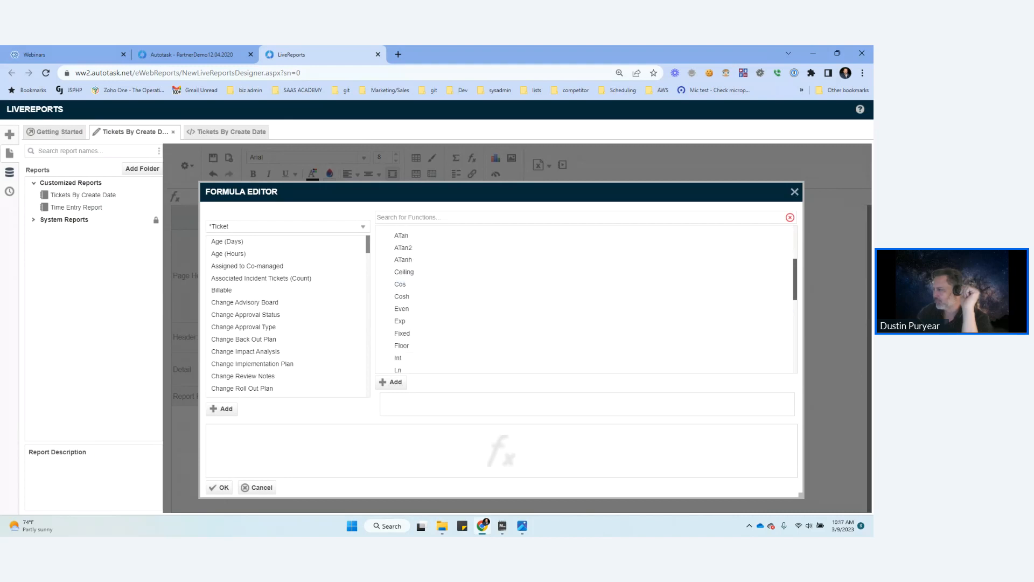
scroll(402, 284, up, 3)
click(411, 217)
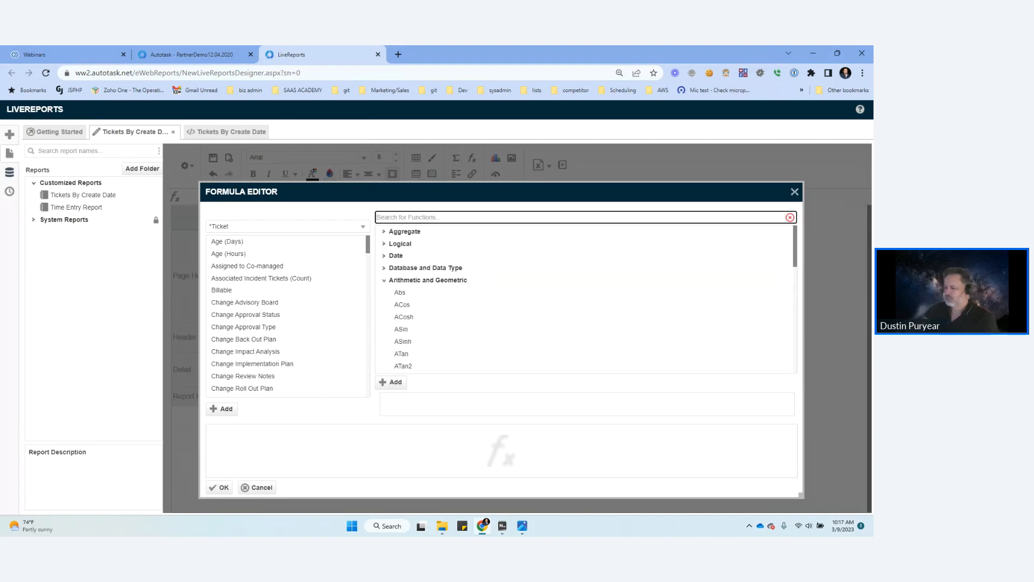
text(count)
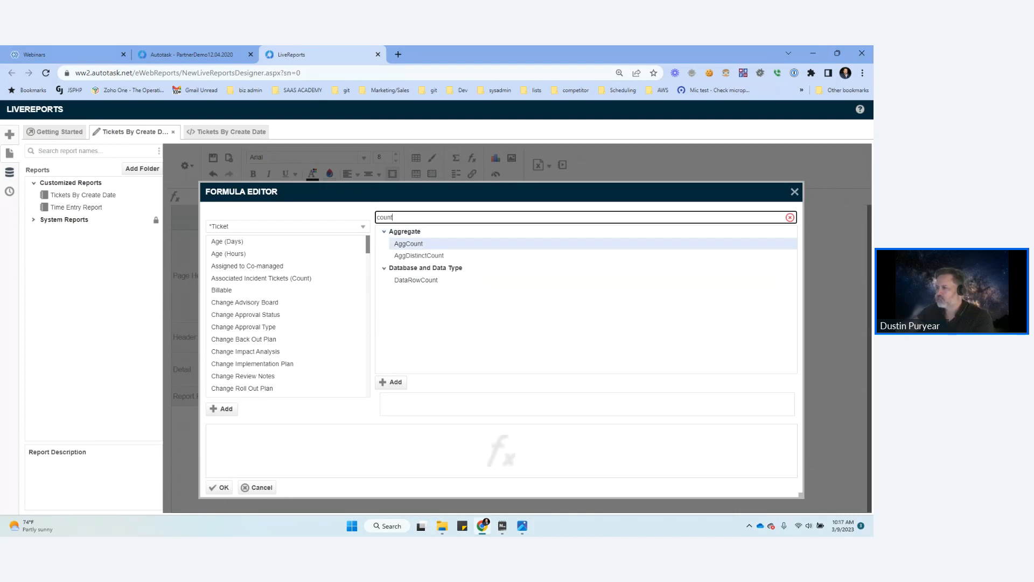
double_click(408, 244)
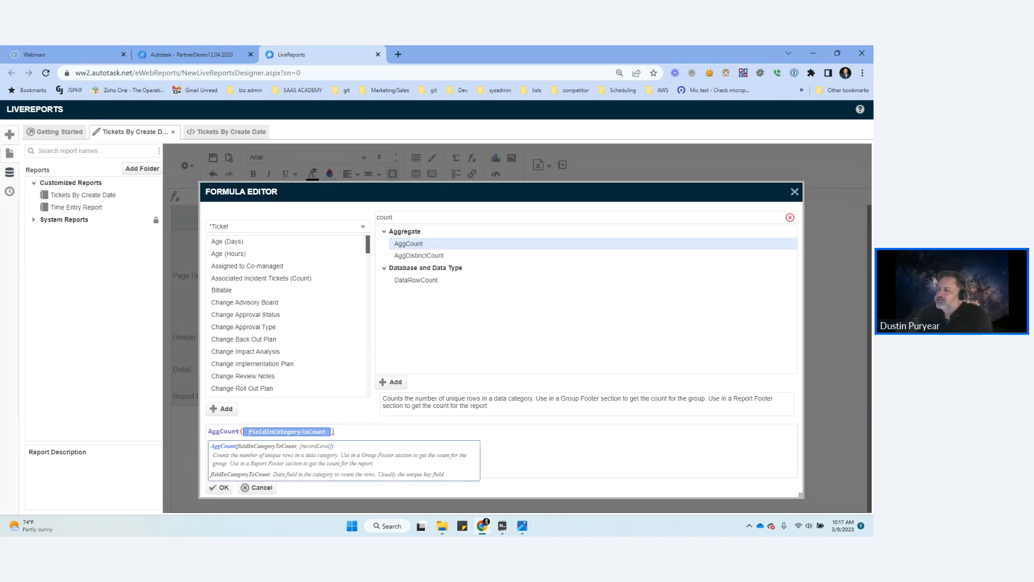
Step: Use the Ticket Number field from the Ticket category as the AggCount argument and apply the formula to the cell
scroll(288, 318, down, 5)
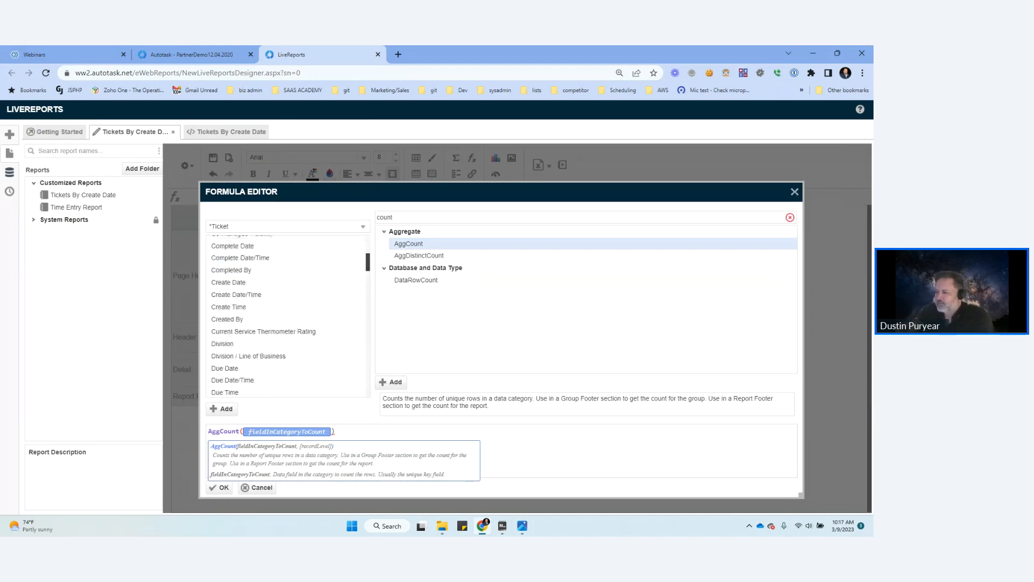
scroll(288, 318, down, 15)
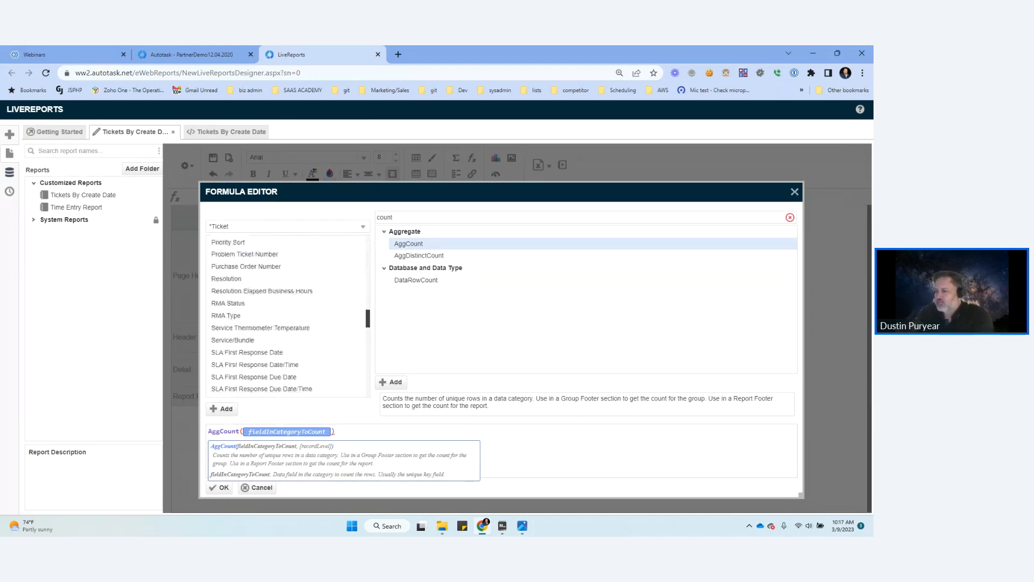
scroll(288, 318, up, 8)
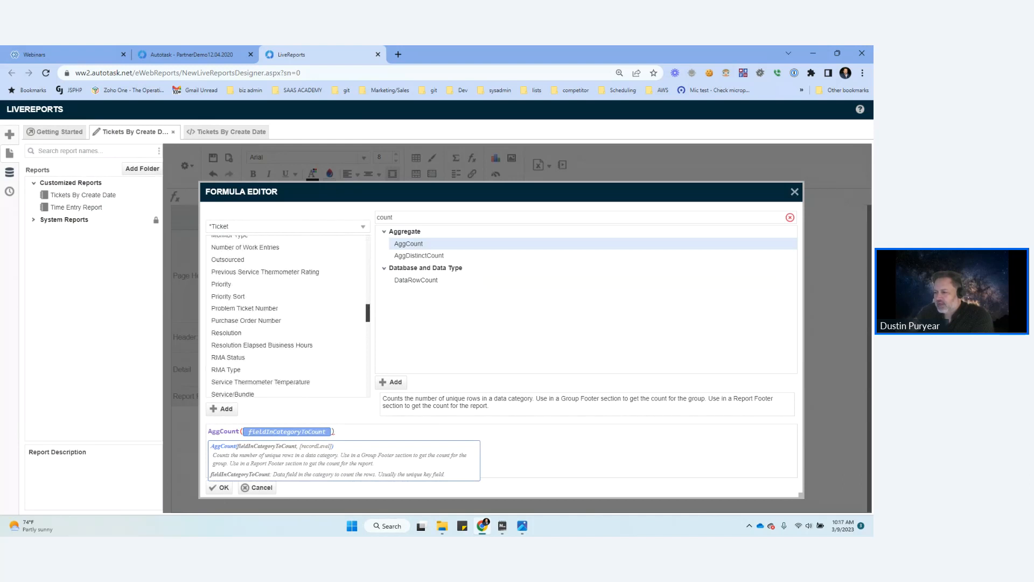
scroll(288, 318, down, 10)
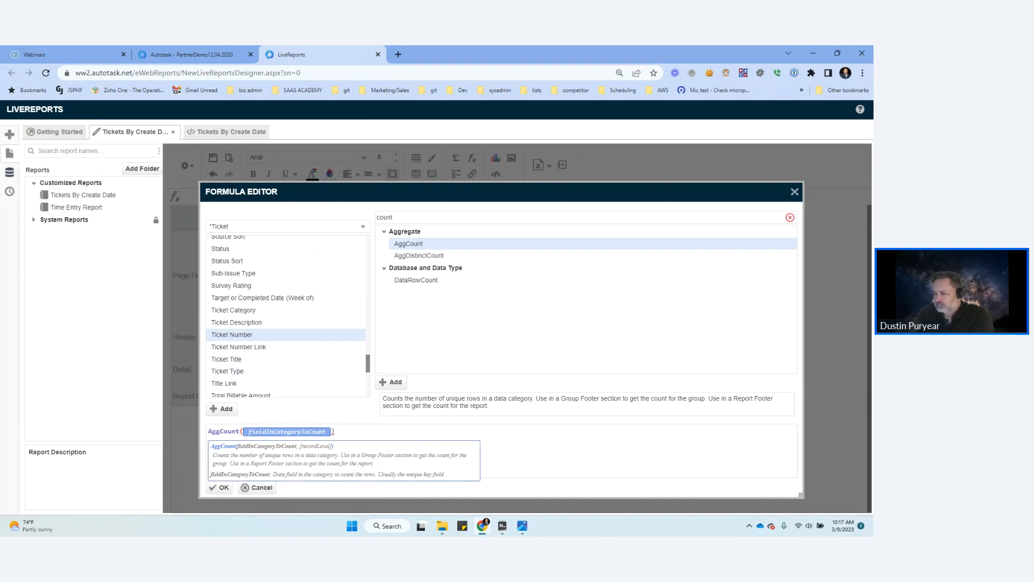
mouse_move(232, 334)
mouse_down()
mouse_move(231, 422)
mouse_move(254, 439)
mouse_move(286, 393)
mouse_move(277, 377)
mouse_move(307, 430)
mouse_move(264, 443)
mouse_up()
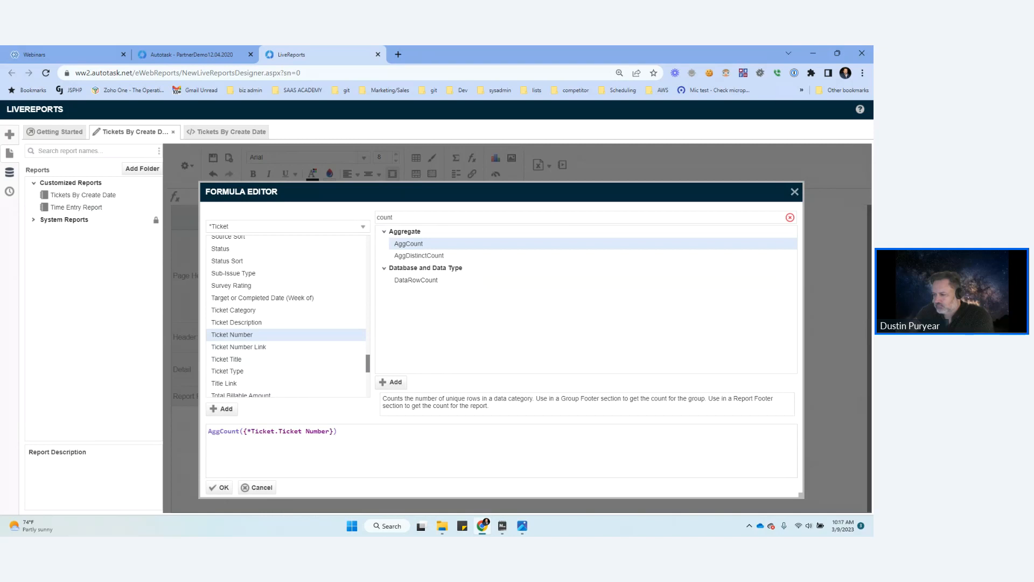
click(219, 487)
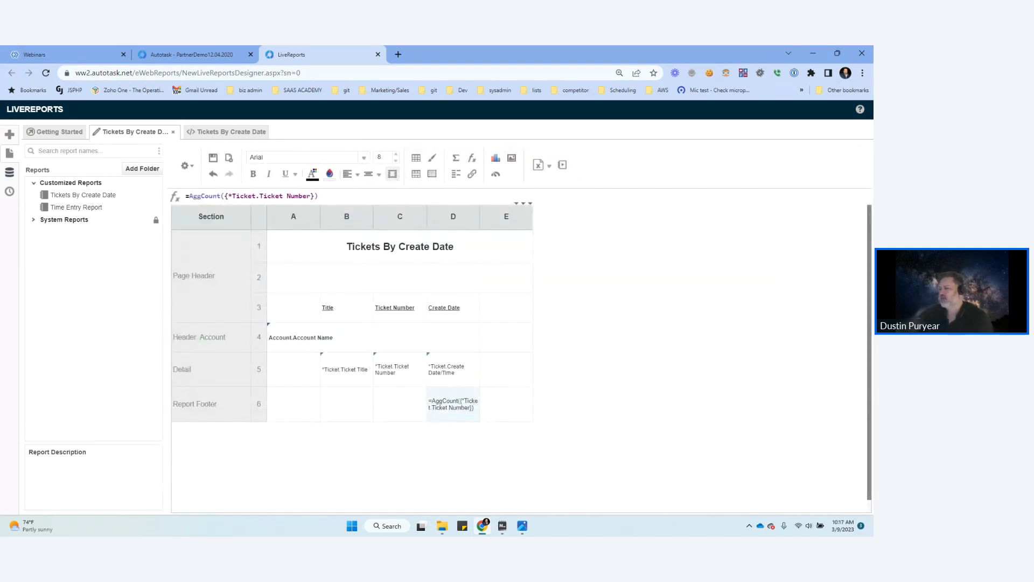
Step: Enter the label "Count of Tickets" in Report Footer cell C6 and format it bold and italic
click(400, 404)
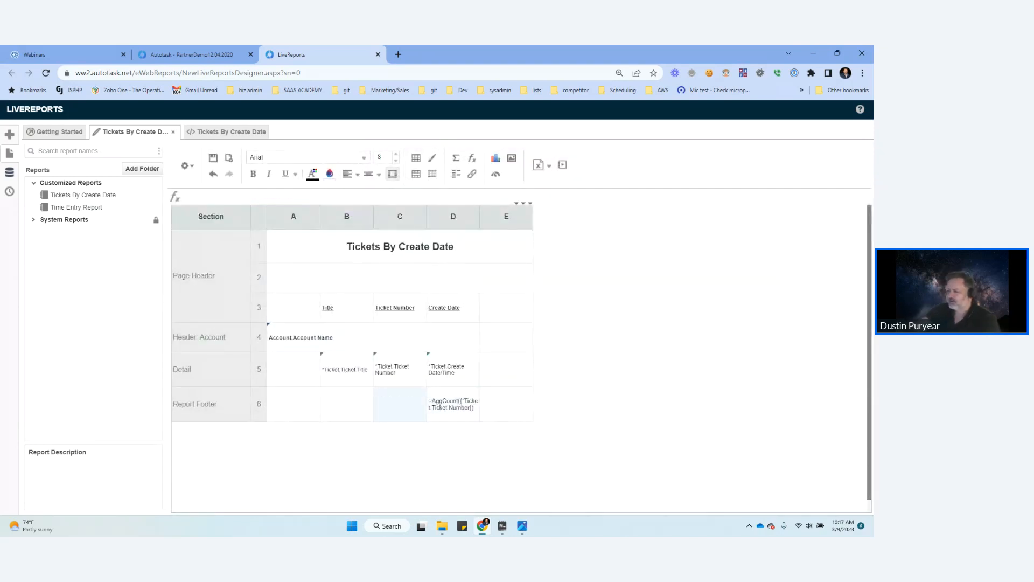
text(Count of Tickets)
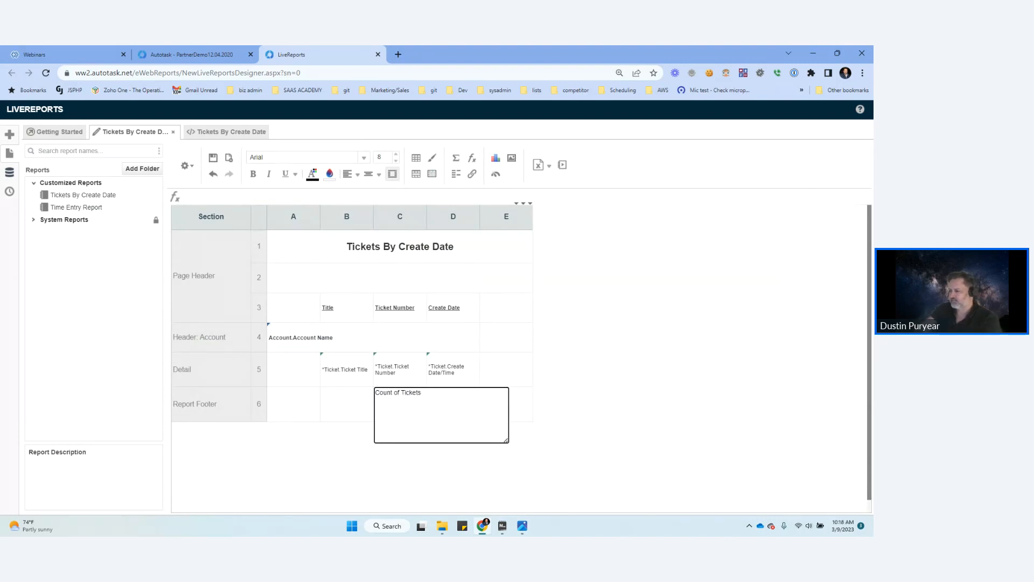
key(Return)
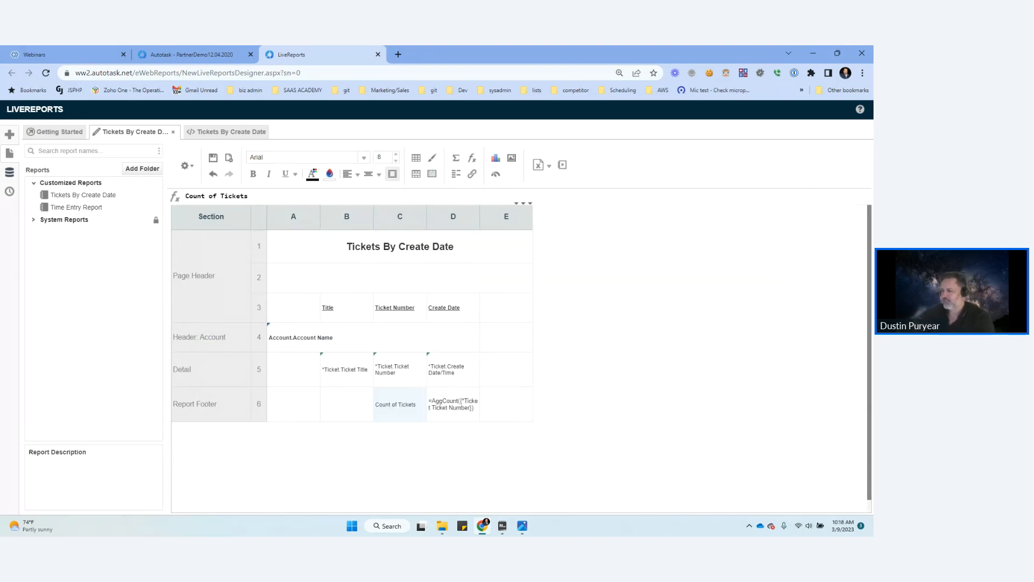
key(ctrl+b)
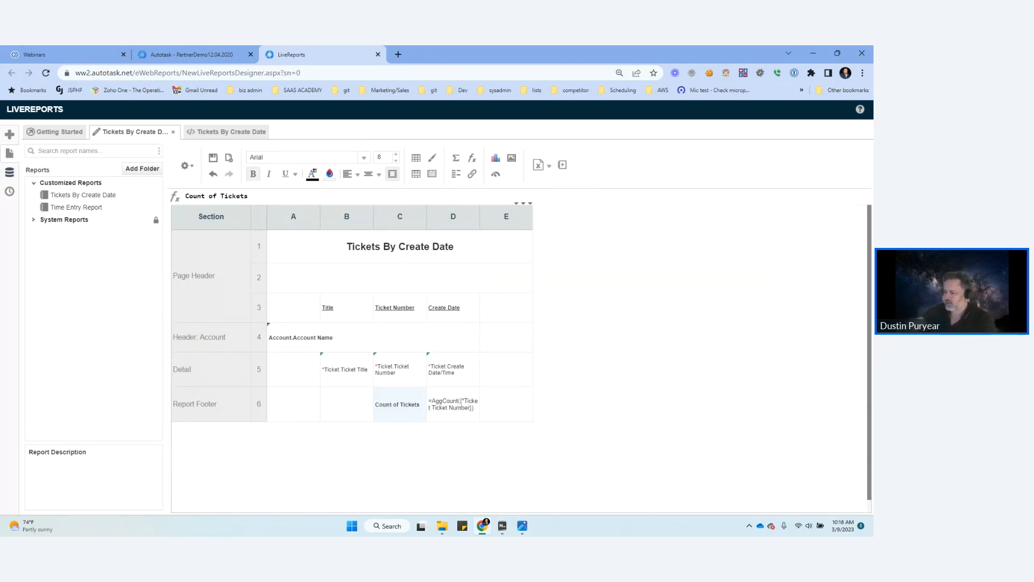
key(ctrl+i)
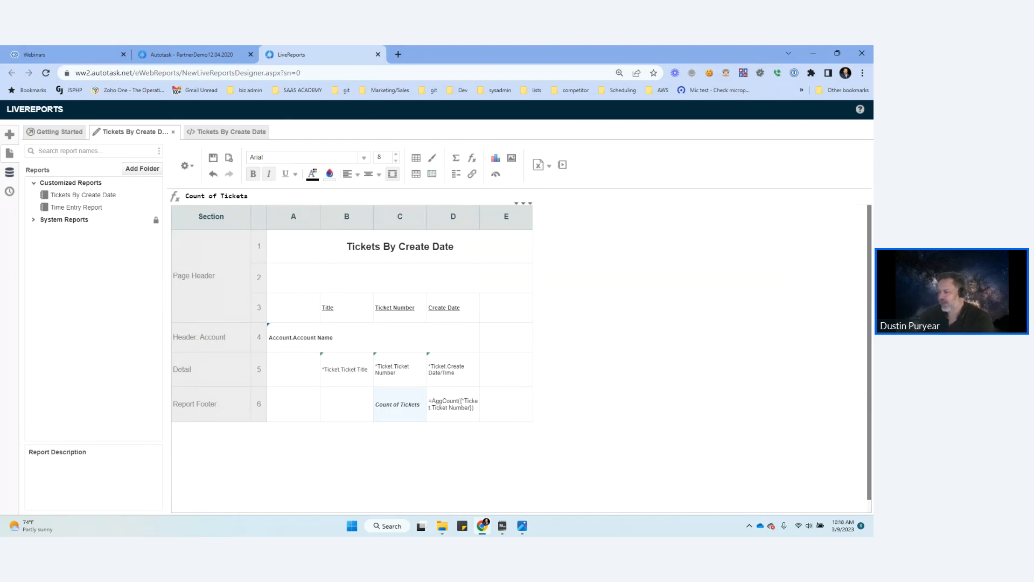
Step: Delete the empty column E from the report design
right_click(507, 220)
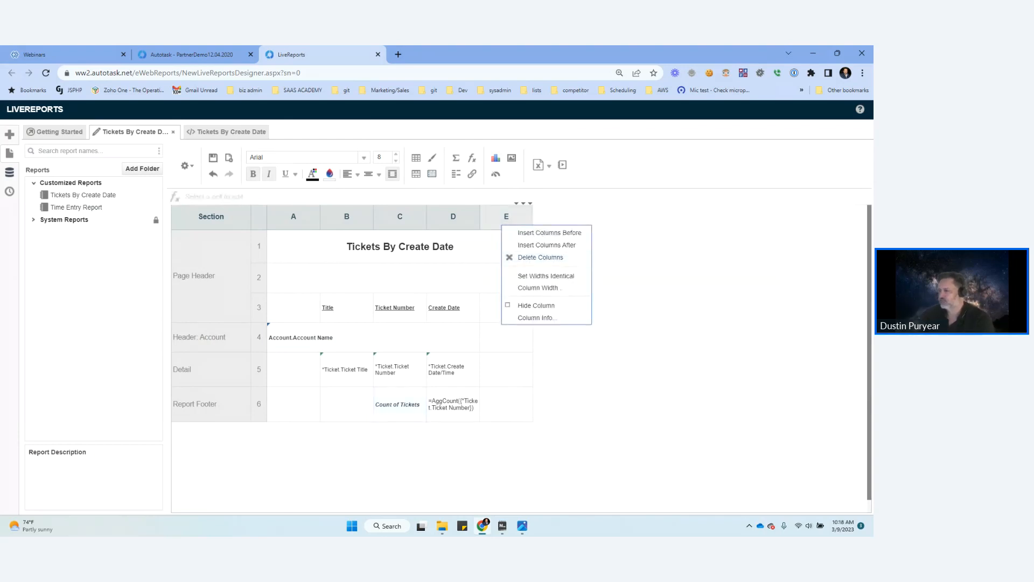
click(525, 257)
Step: Look over the previously generated report output and return to the report design
click(187, 166)
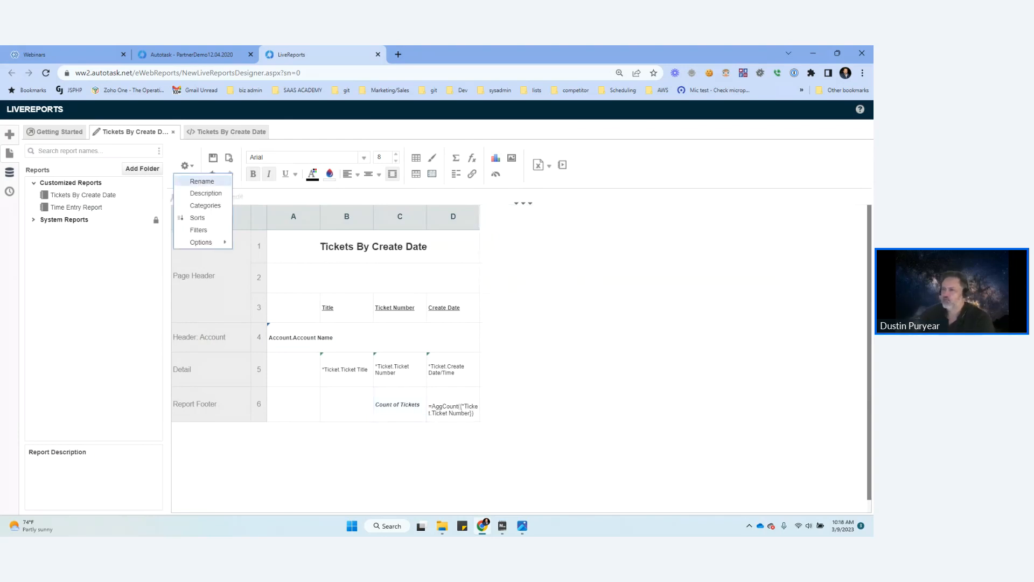
mouse_move(204, 242)
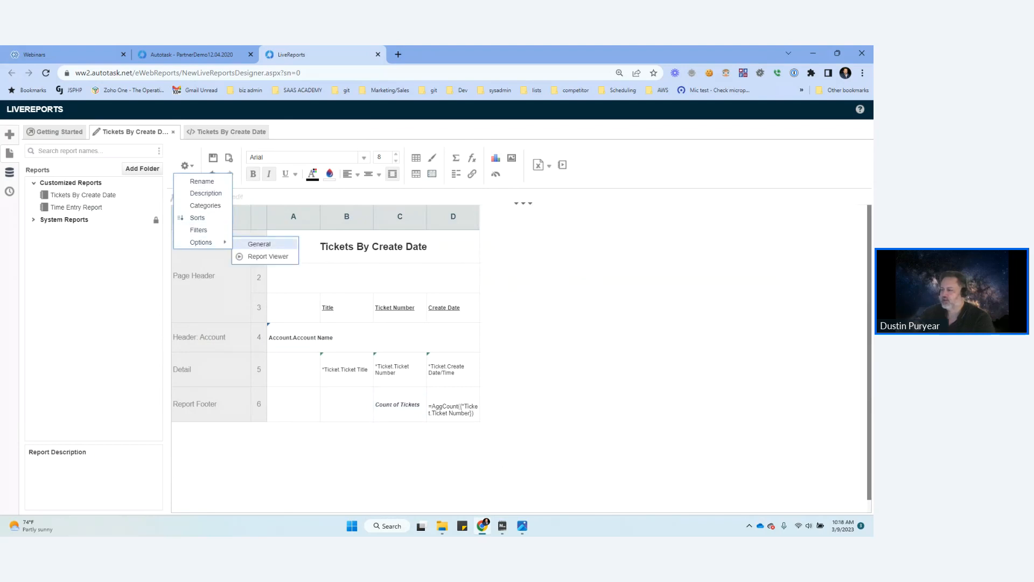
click(268, 256)
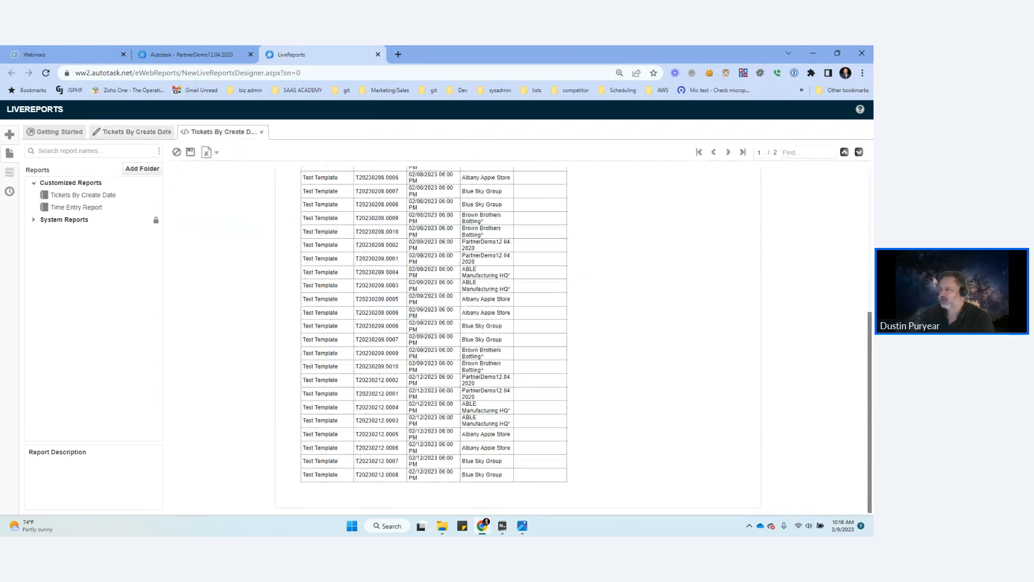
scroll(433, 339, up, 5)
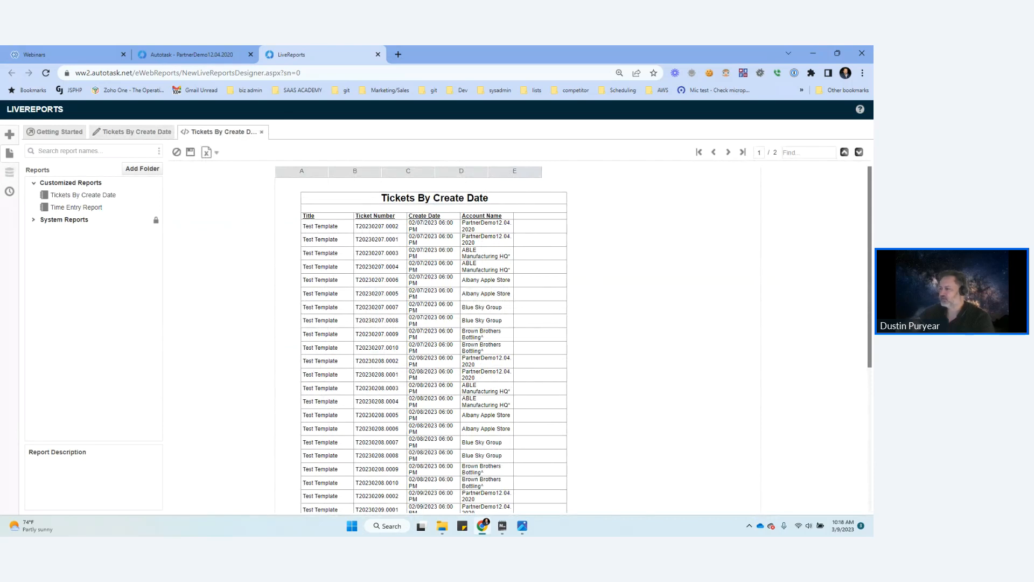
click(132, 131)
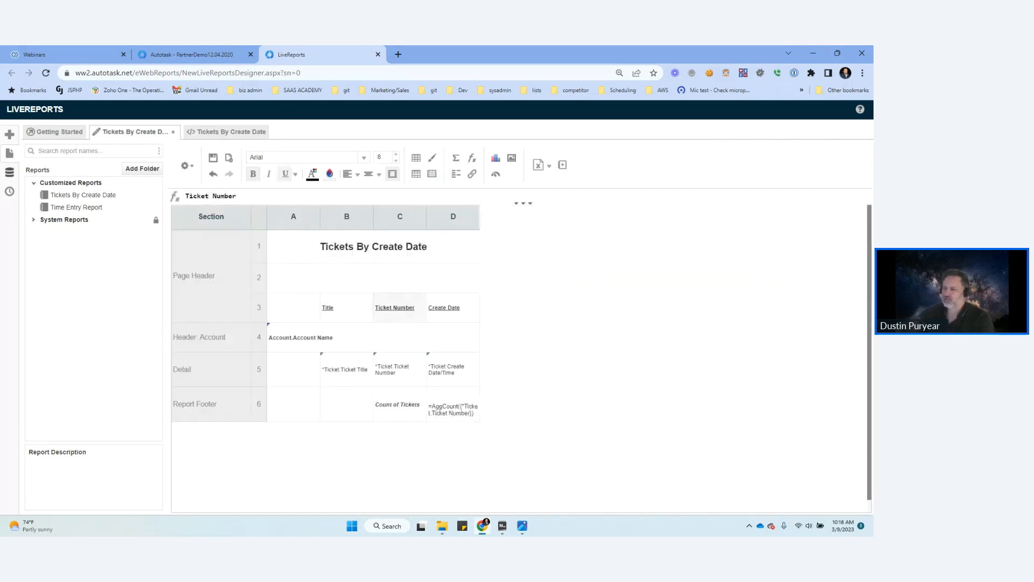
Step: Enable Fit to Page Width in the general report options and apply the change
click(184, 165)
mouse_move(205, 242)
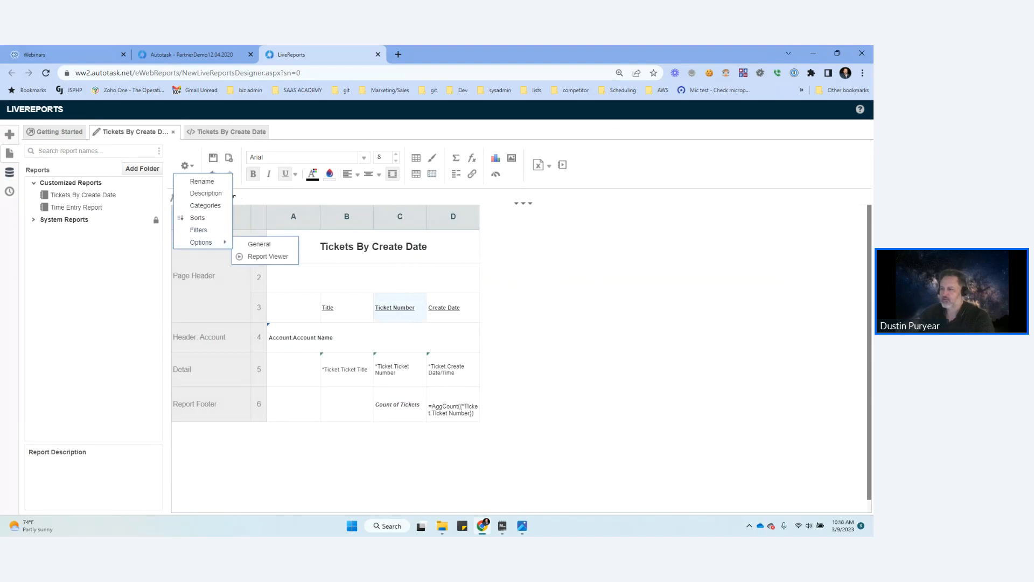
click(259, 244)
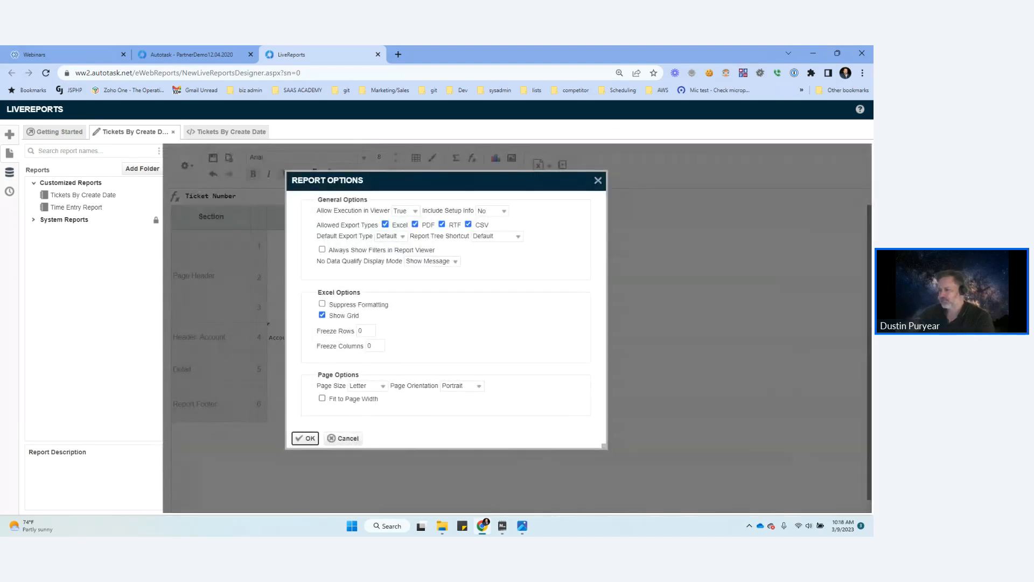
click(322, 398)
click(305, 438)
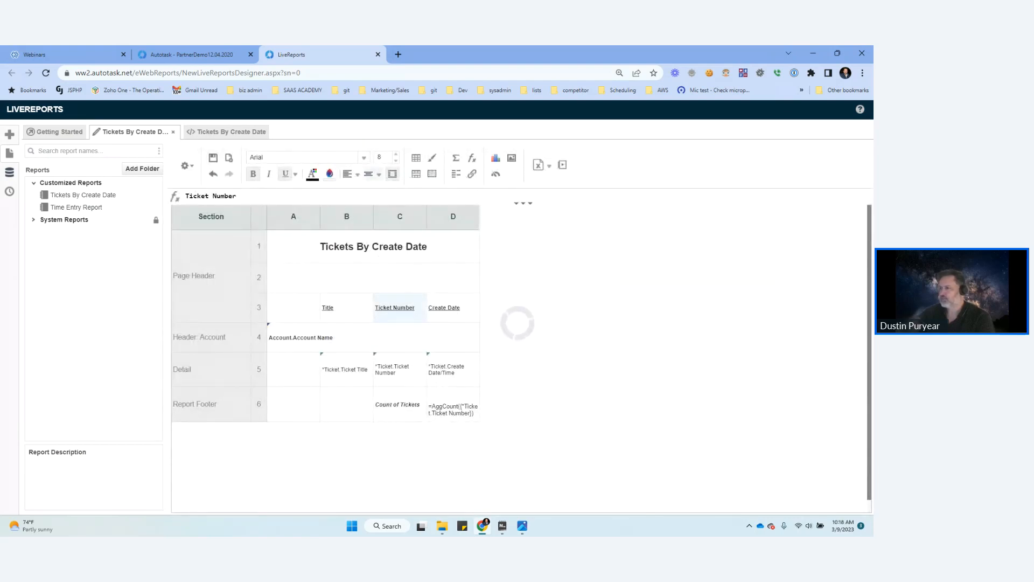
Step: Run the report, check the account grouping, page width and ticket count in the footer, and return to the design
click(563, 165)
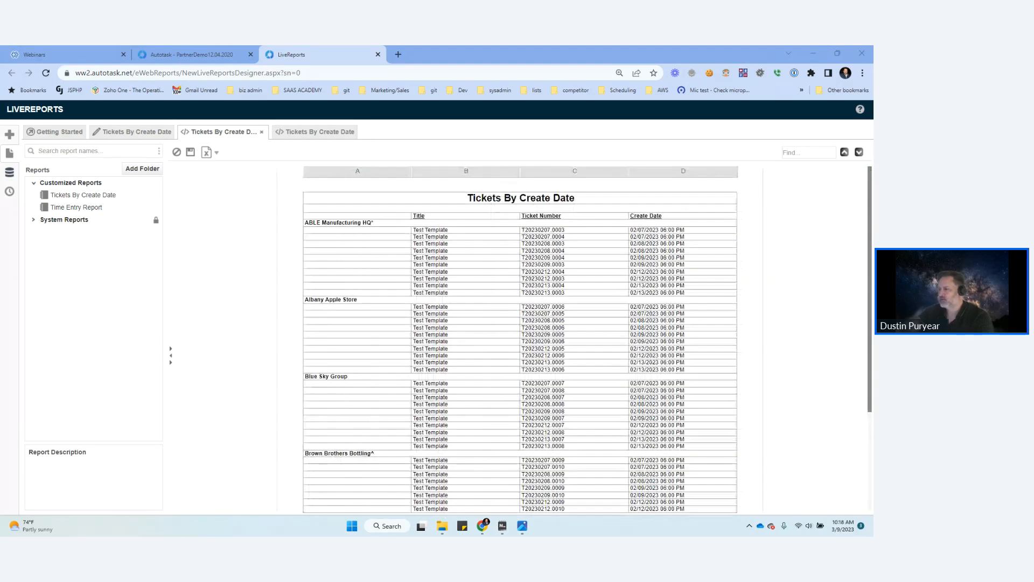
scroll(521, 339, down, 2)
scroll(521, 340, down, 2)
scroll(521, 339, up, 5)
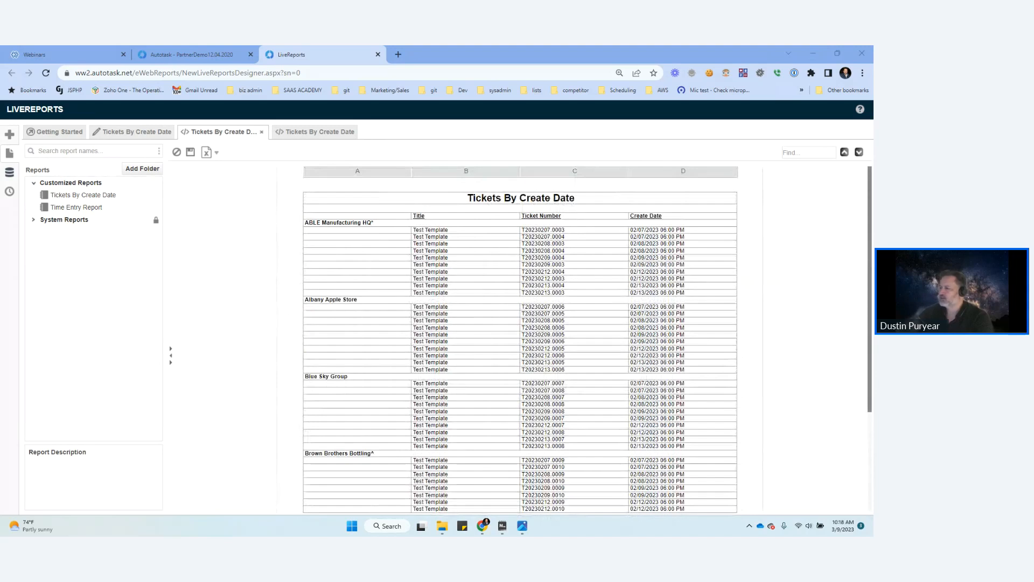
scroll(520, 339, down, 1)
scroll(521, 339, up, 1)
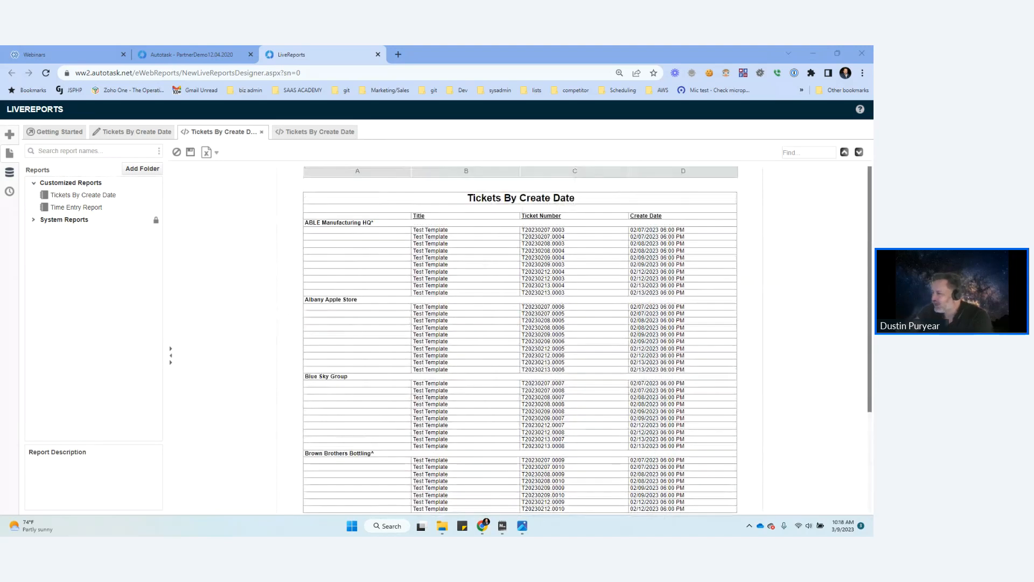
scroll(520, 339, down, 3)
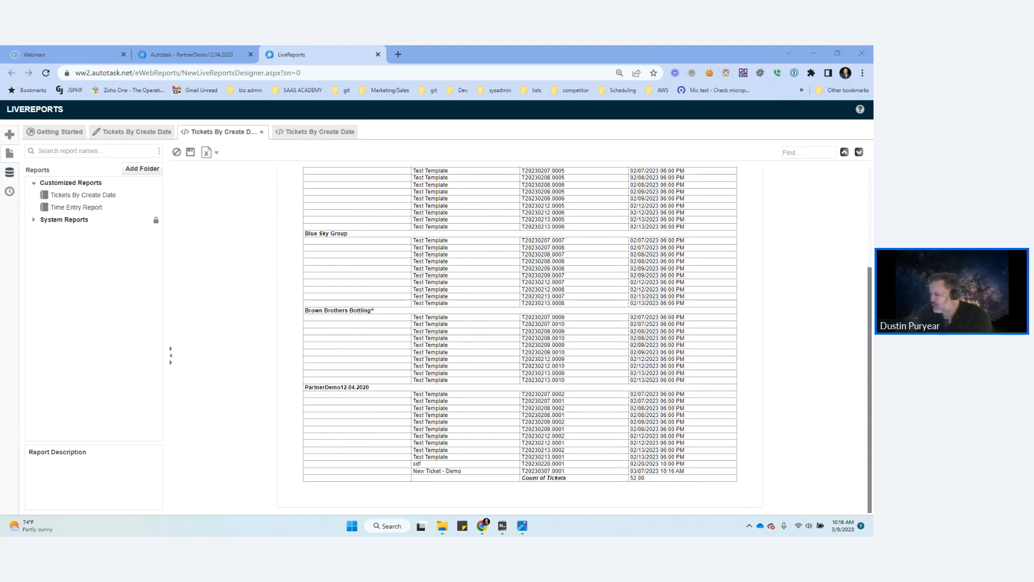
scroll(519, 340, up, 3)
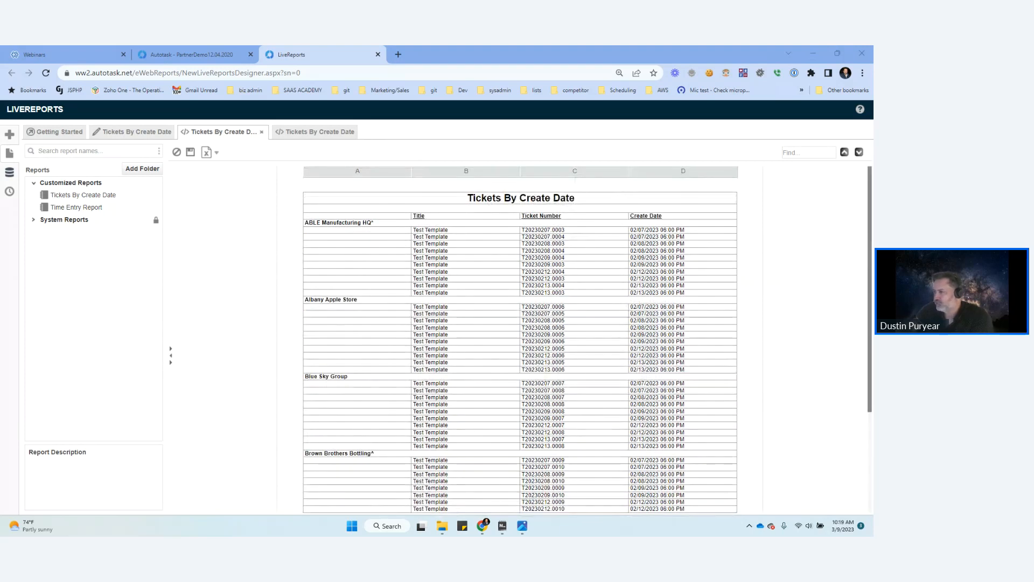
click(137, 132)
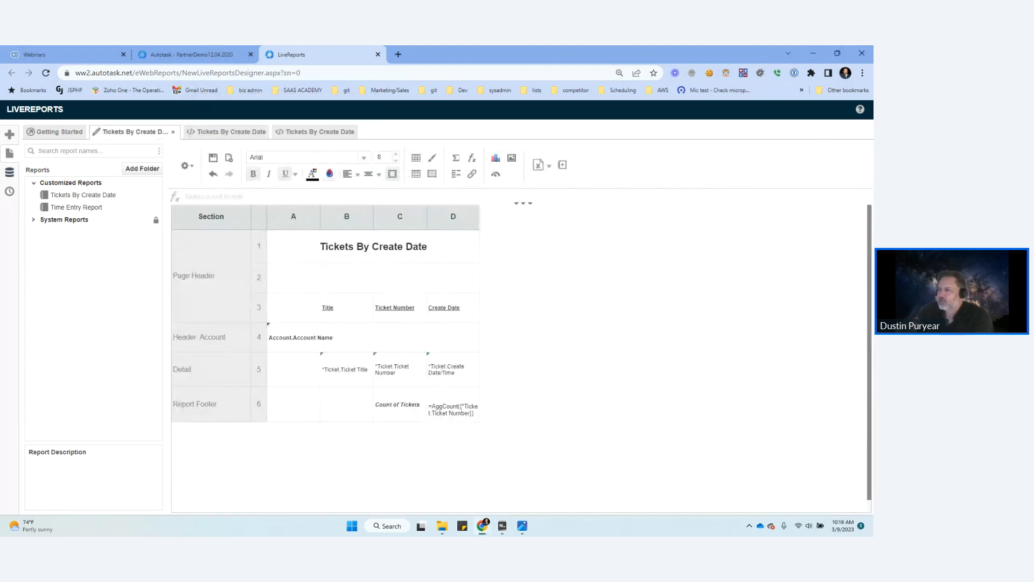
Step: Close the extra generated report output and return to the report design
click(343, 132)
click(351, 133)
click(136, 132)
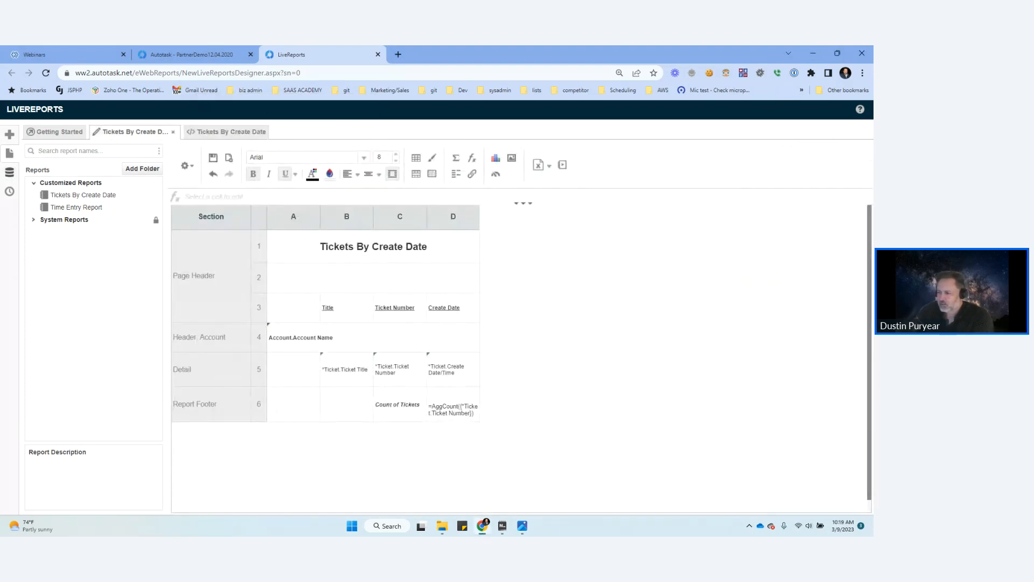
Step: Add a group footer section to the report that shows for each change of Account
right_click(209, 401)
right_click(222, 366)
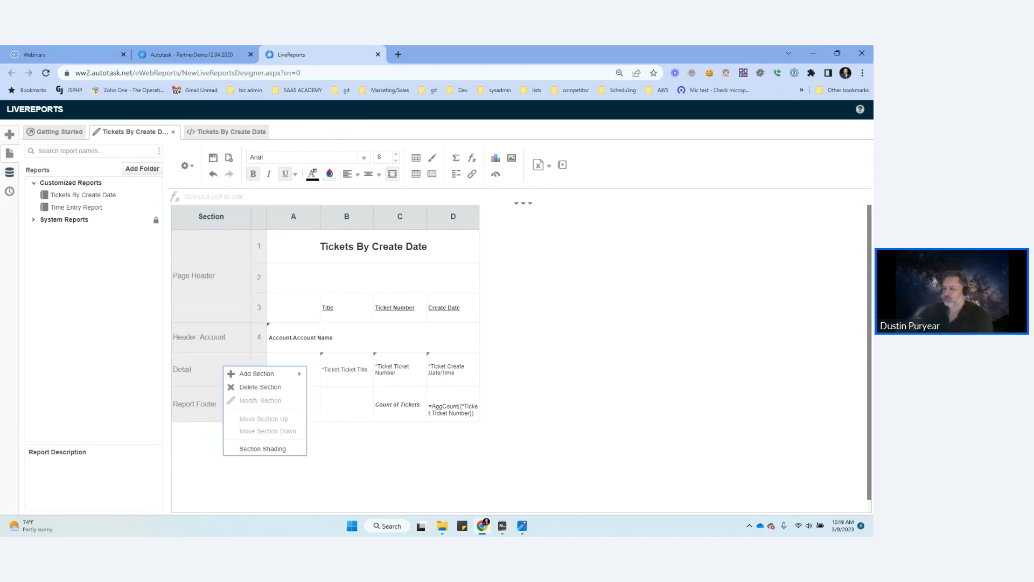
mouse_move(258, 373)
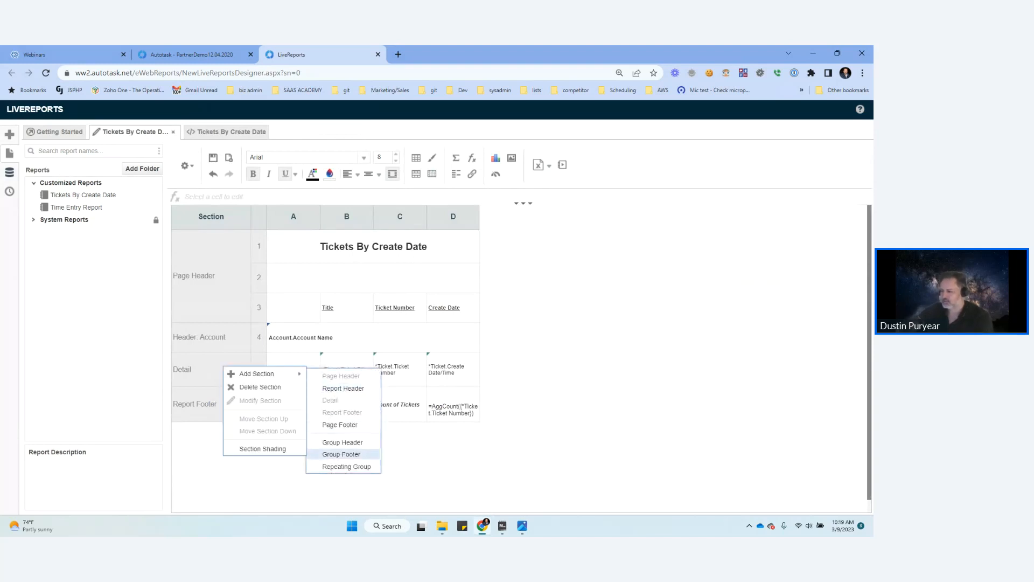
click(334, 453)
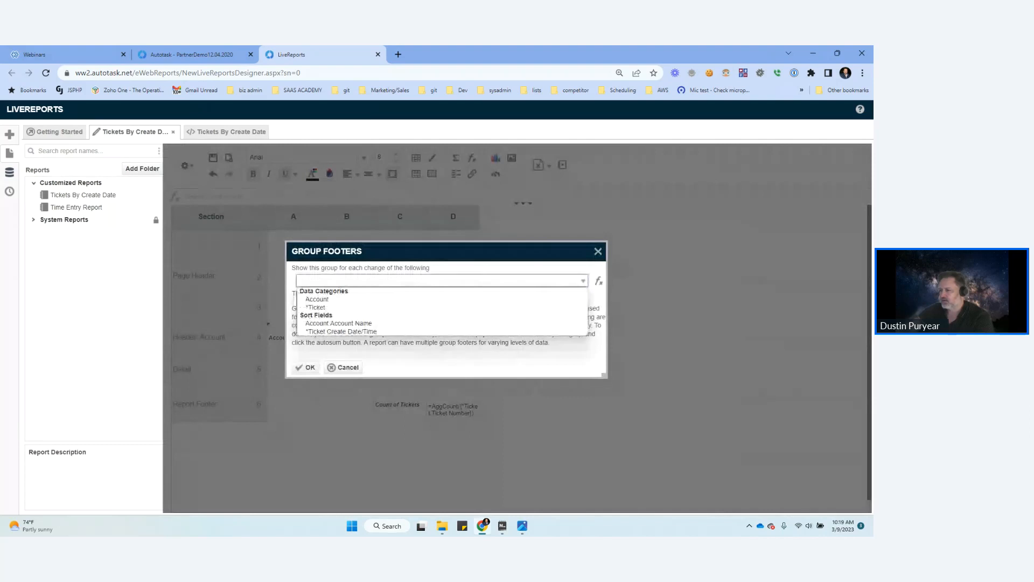
click(316, 299)
click(306, 367)
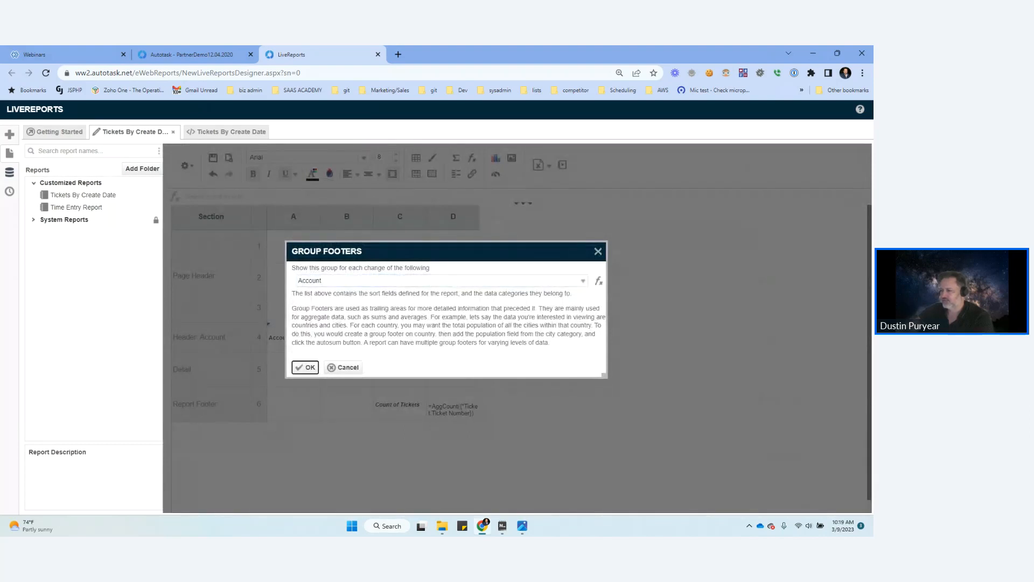
Step: Insert a row after the account footer's existing row and move the Count of Tickets label and its formula into it
right_click(258, 398)
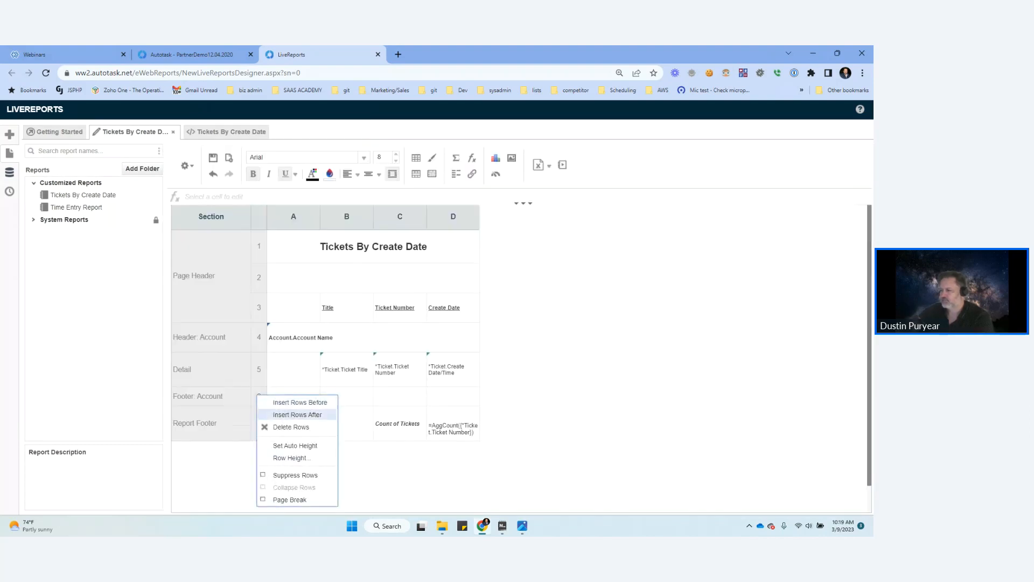
click(283, 416)
drag(397, 443, 401, 413)
drag(452, 448, 452, 423)
right_click(205, 427)
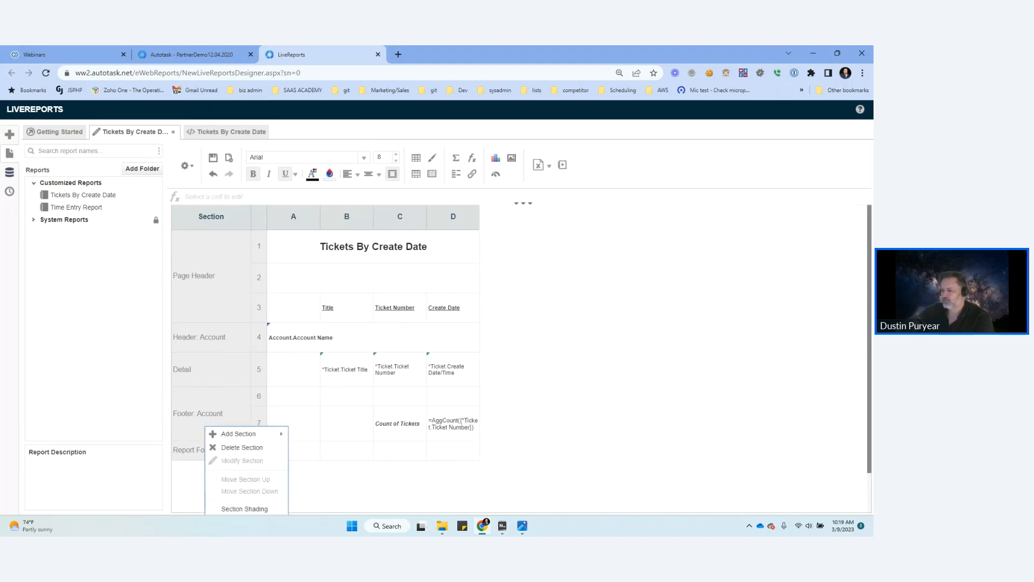
click(241, 448)
Step: Enter the label "Total Tickets" in column C of the report footer
click(400, 423)
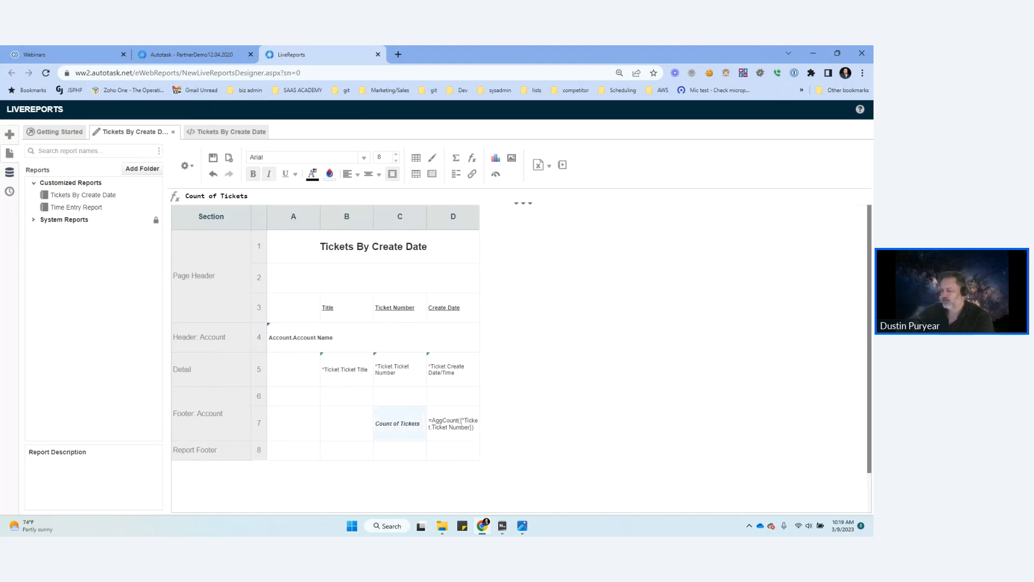
click(400, 450)
text(Total Tickets)
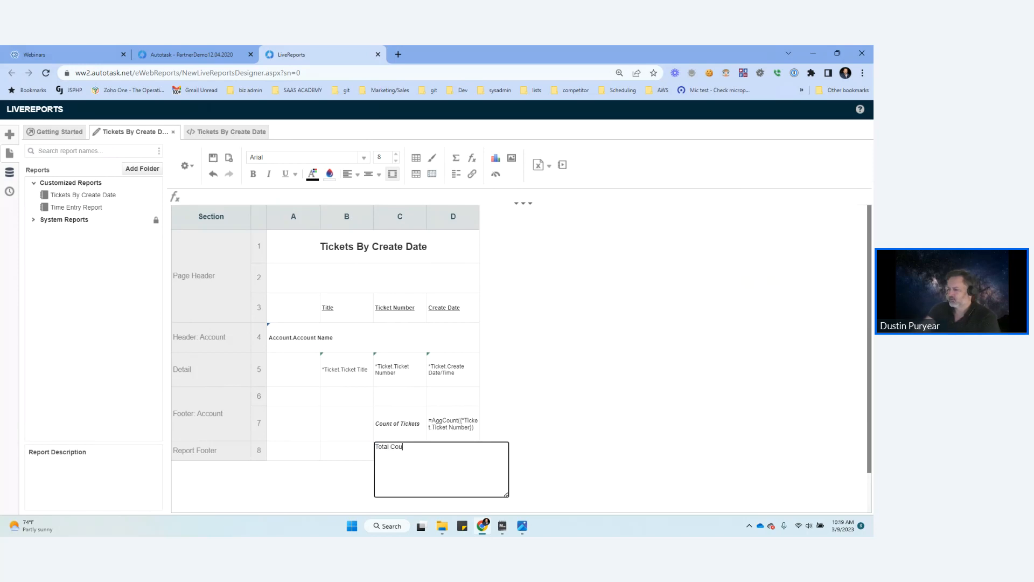
click(453, 452)
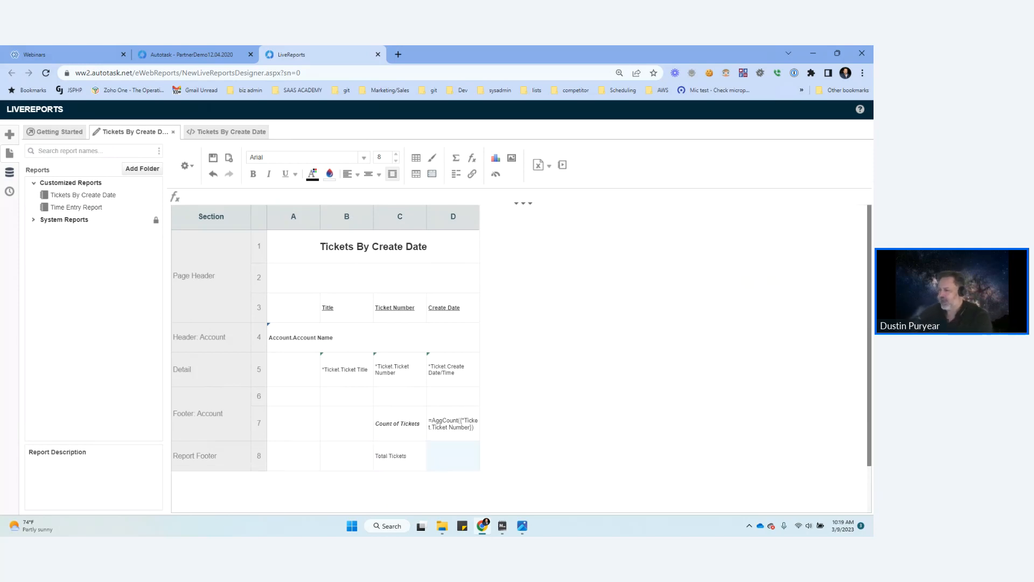
Step: Copy the AggCount ticket number formula from the account footer into column D of the report footer
click(453, 423)
click(453, 456)
double_click(453, 455)
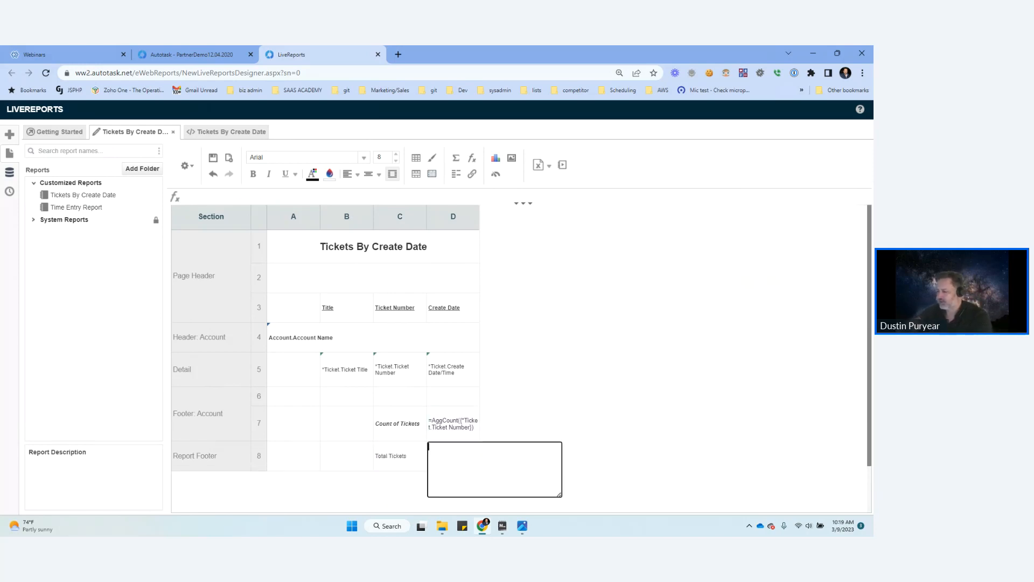
key(Escape)
double_click(453, 423)
key(ctrl+a)
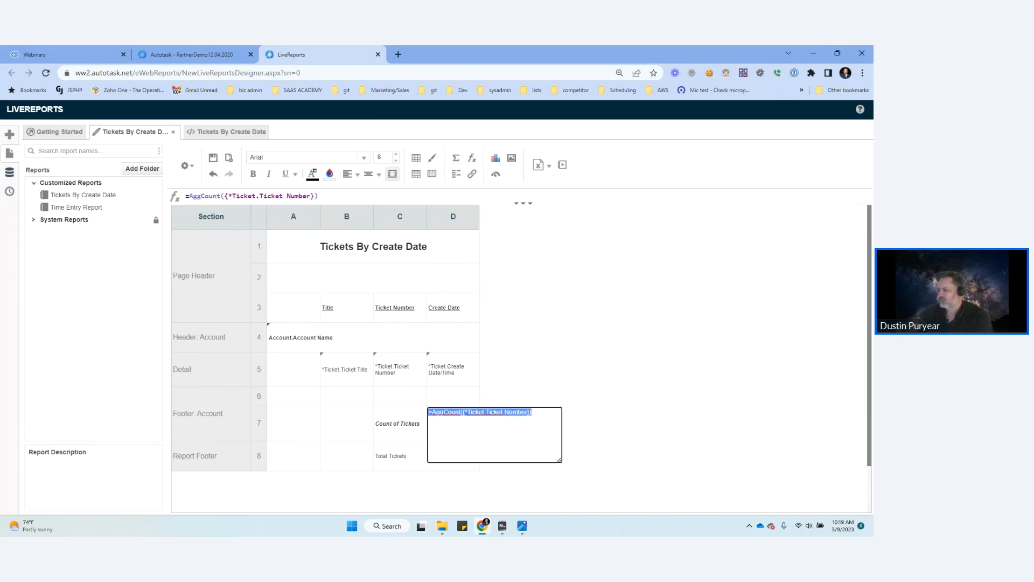
key(ctrl+c)
key(Escape)
double_click(453, 456)
key(ctrl+v)
key(Return)
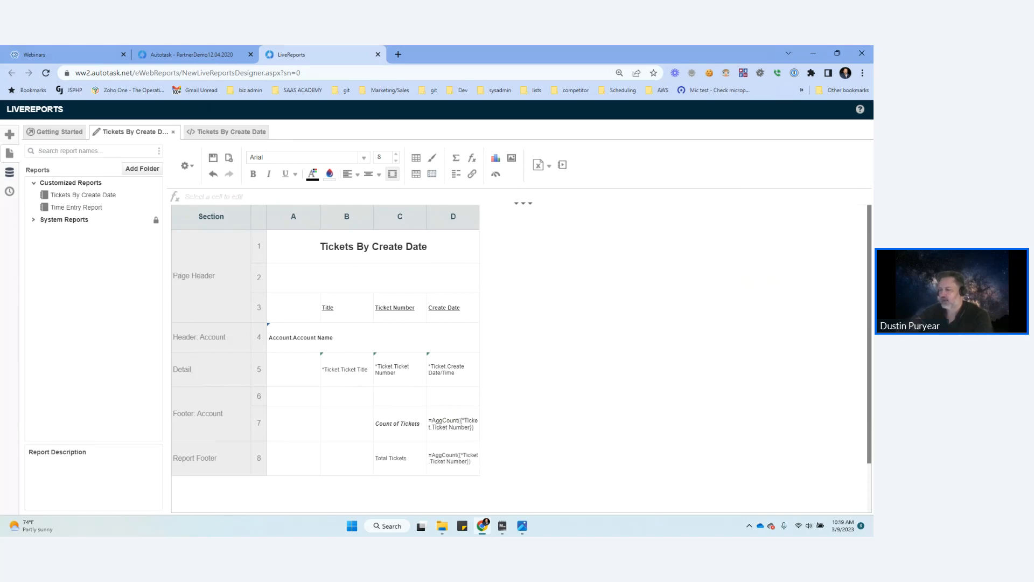
Step: Make the Total Tickets label bold and italic and insert an empty row above it in the report footer
click(400, 458)
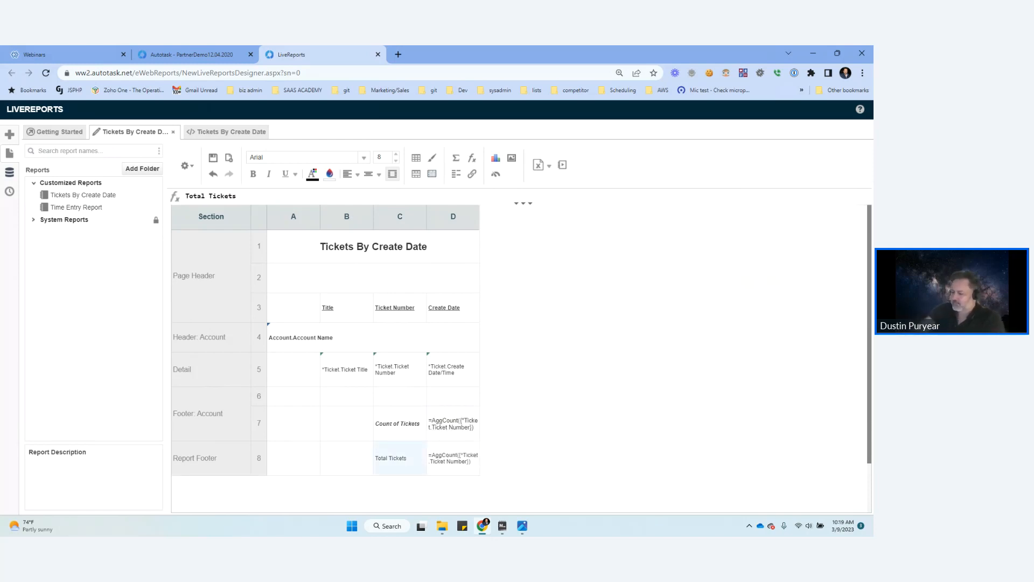
key(ctrl+b)
key(ctrl+i)
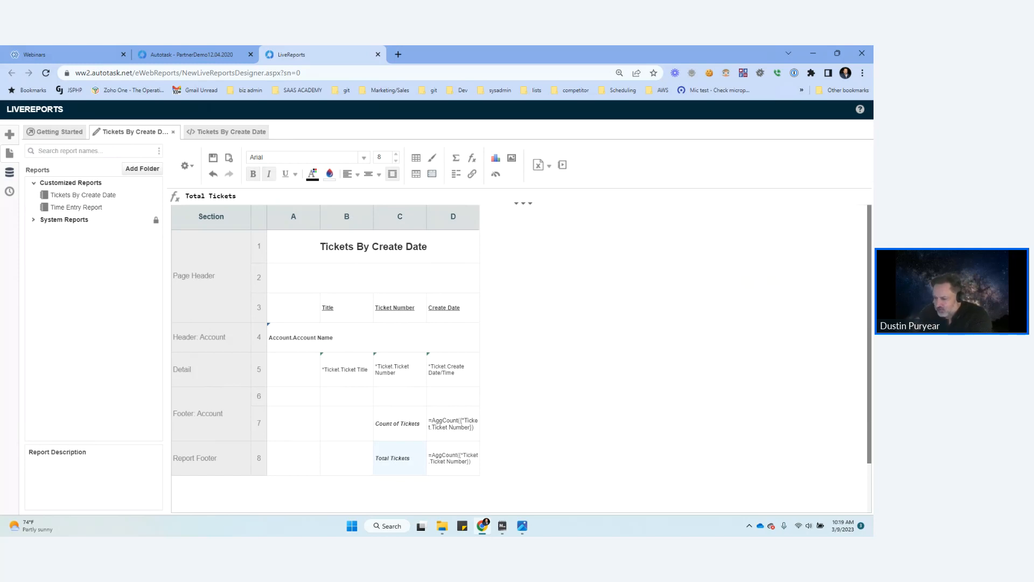
right_click(257, 463)
click(297, 411)
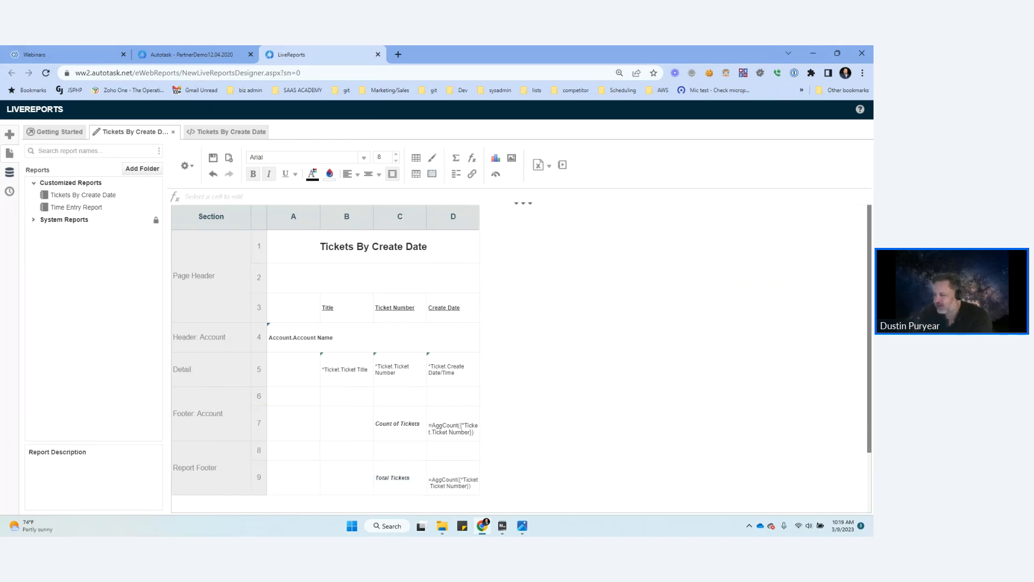
Step: Format the account footer's ticket count as a number with 0 decimal places and copy that format to the report footer's count
scroll(326, 356, down, 2)
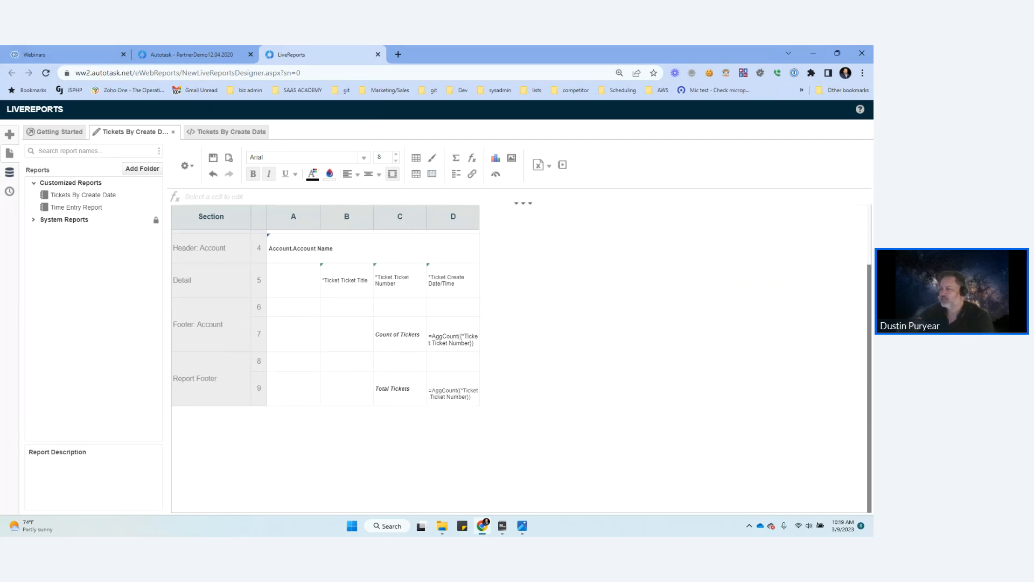
click(227, 132)
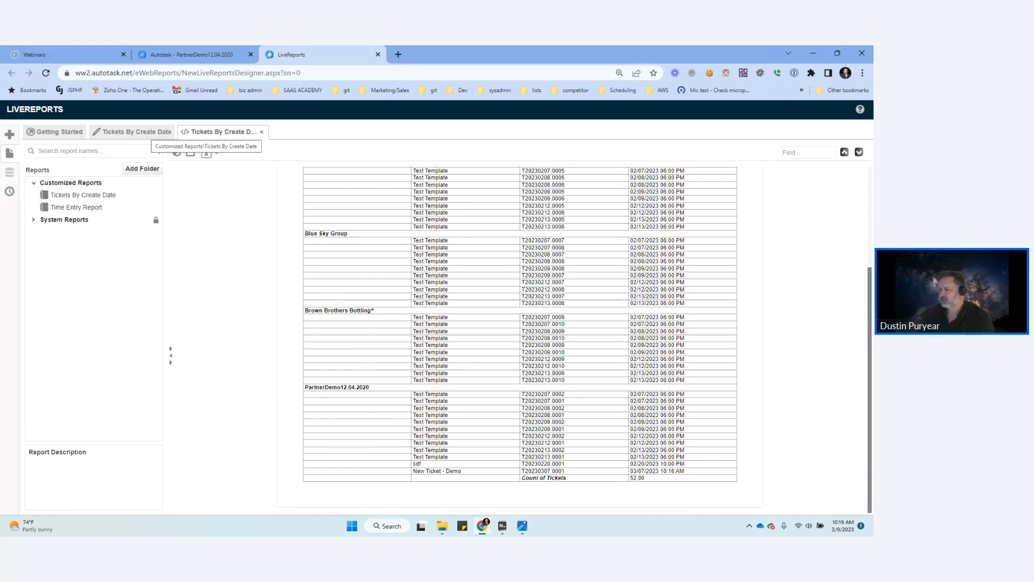
click(146, 132)
click(460, 339)
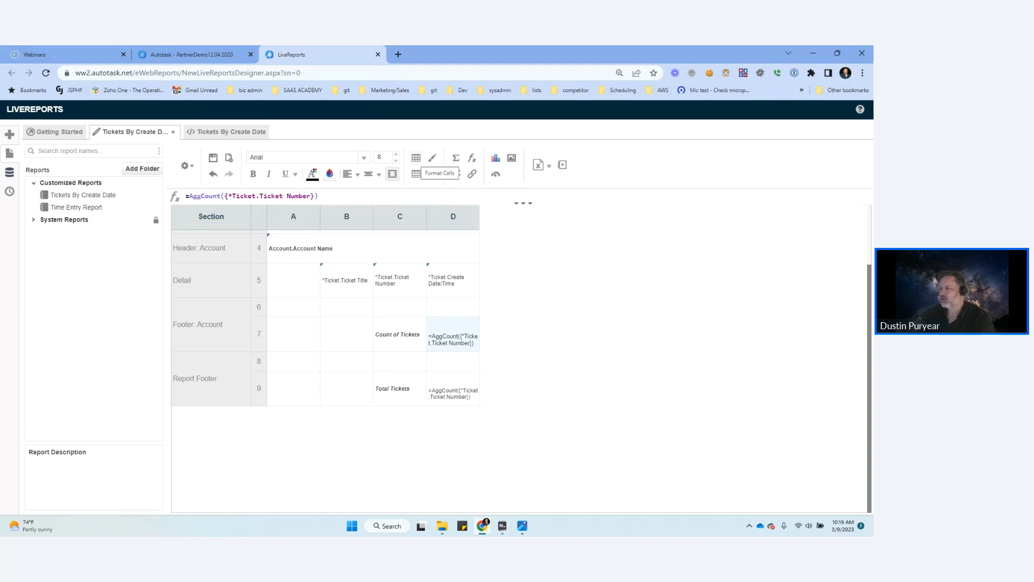
click(416, 158)
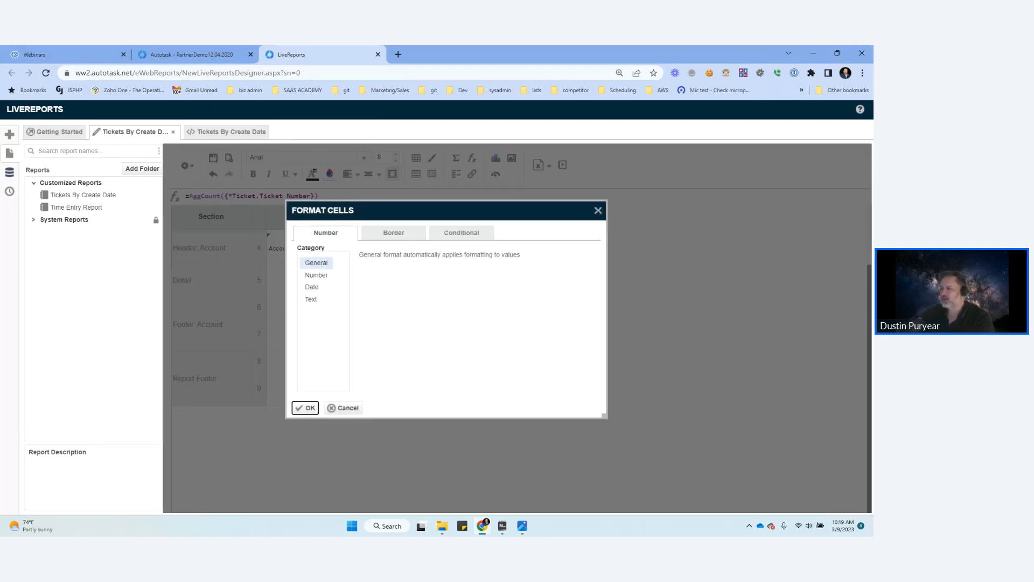
click(317, 275)
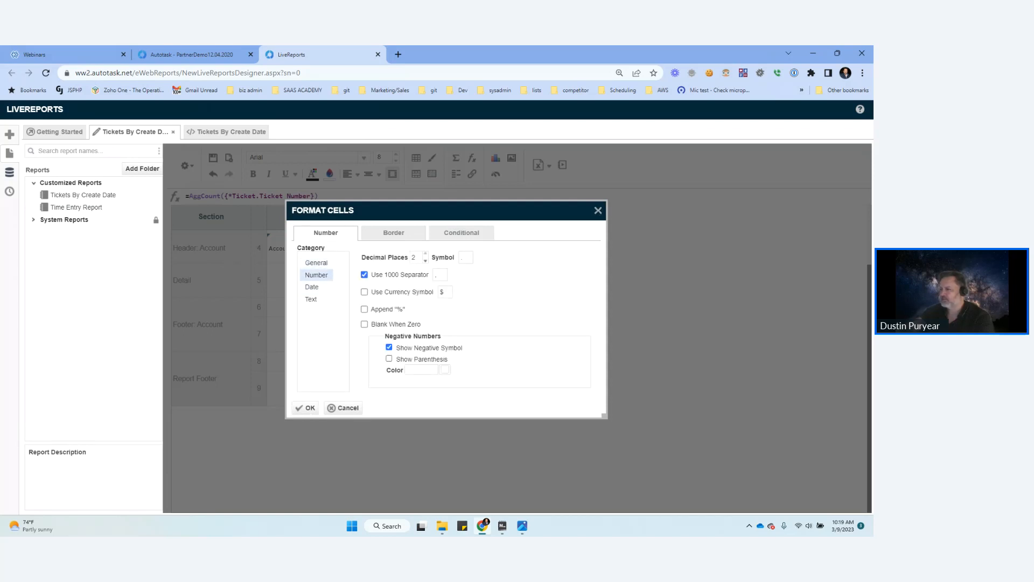
double_click(413, 257)
text(0)
key(Tab)
key(Return)
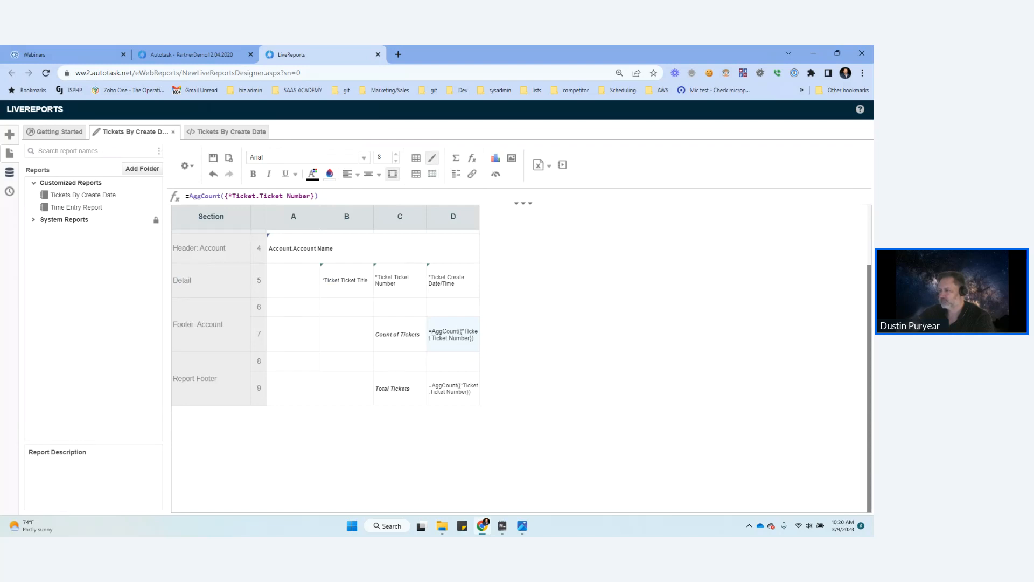
click(453, 389)
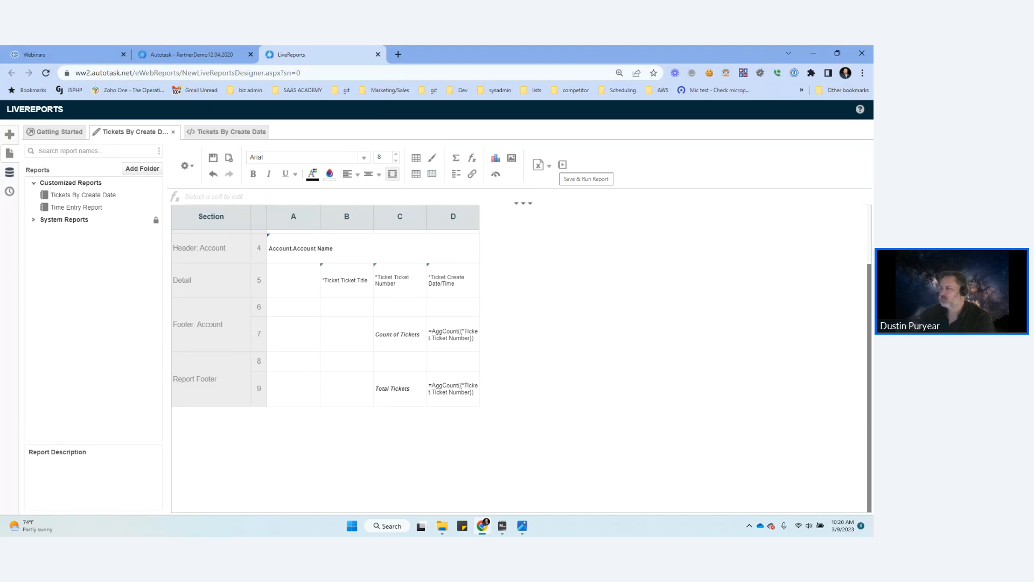
Step: Save and run the report, and check the ticket counts per account and the Total Tickets at the end
click(563, 165)
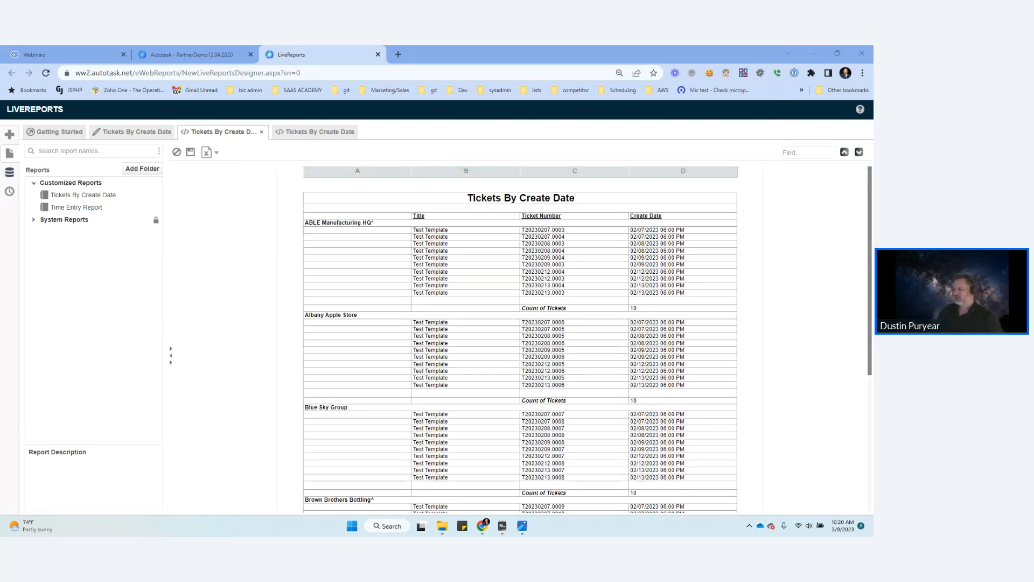
scroll(521, 339, down, 5)
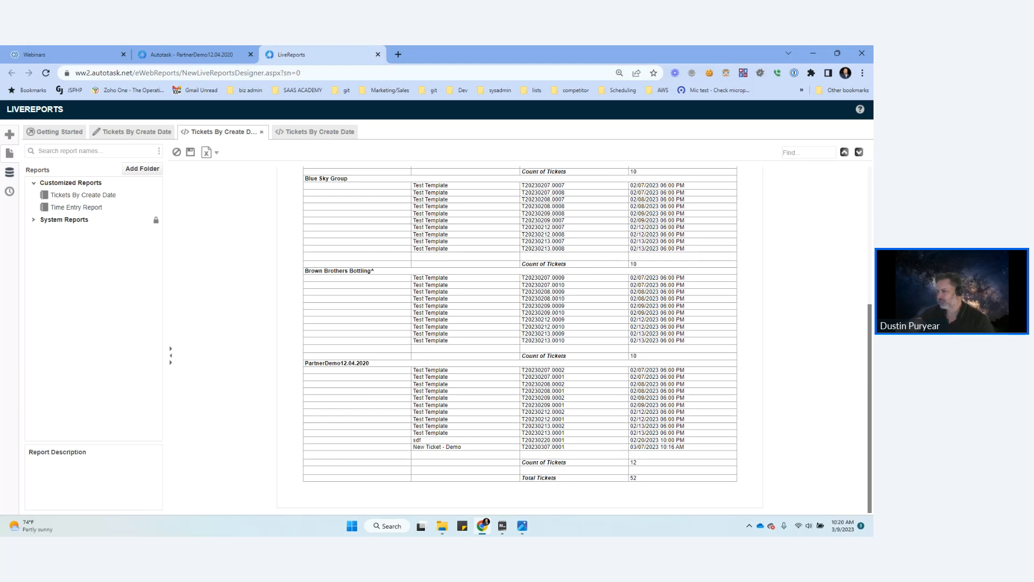
scroll(520, 339, up, 5)
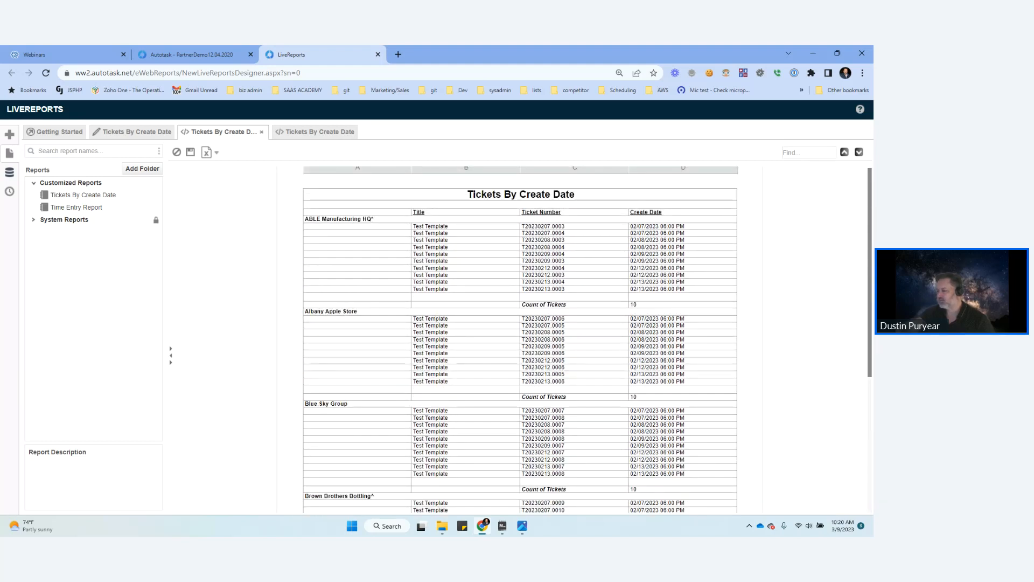
scroll(519, 339, up, 1)
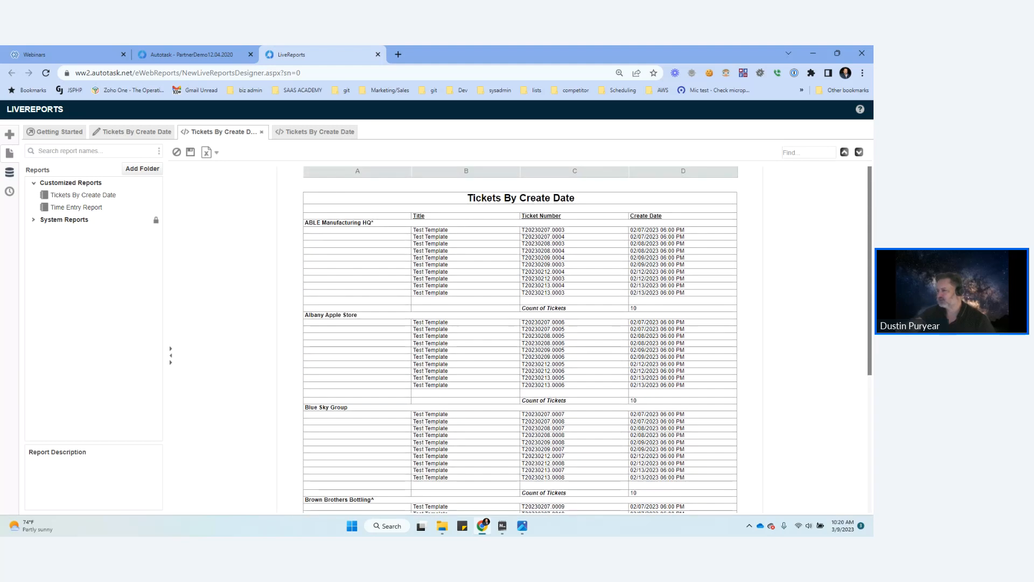
scroll(520, 339, down, 5)
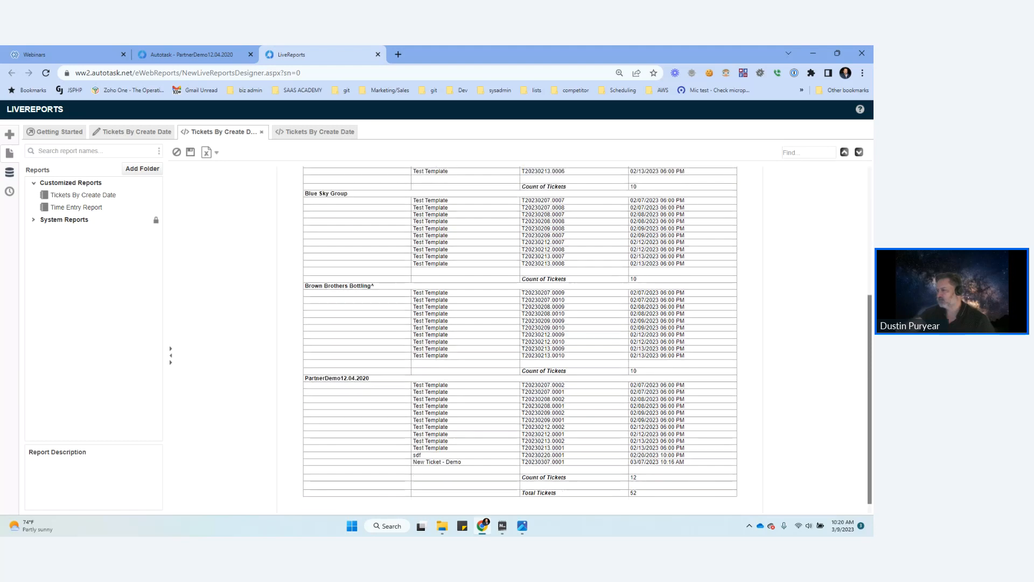
scroll(520, 339, up, 5)
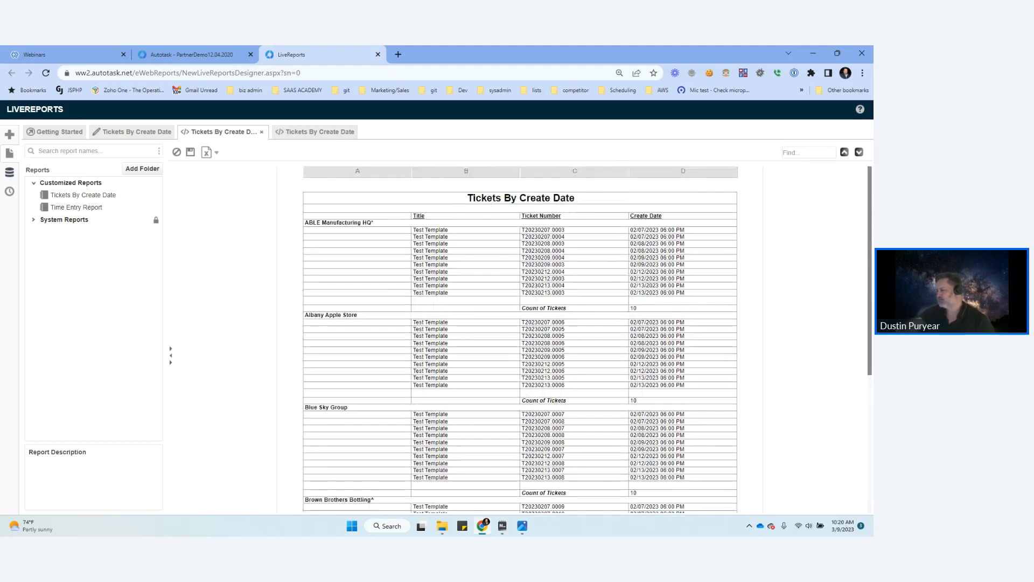
scroll(520, 340, down, 5)
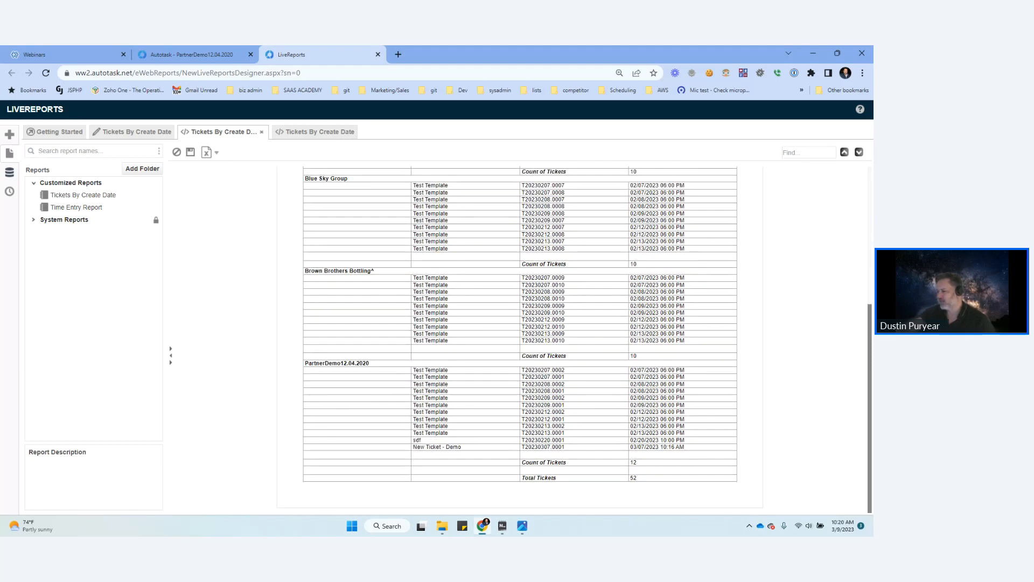
drag(419, 440, 454, 446)
click(454, 447)
scroll(519, 323, up, 3)
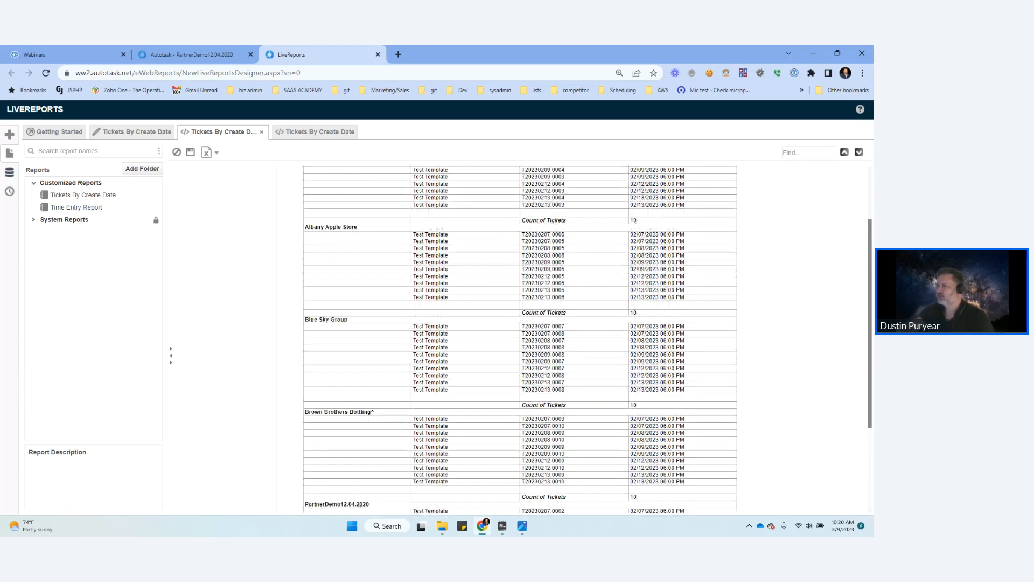
scroll(519, 323, down, 3)
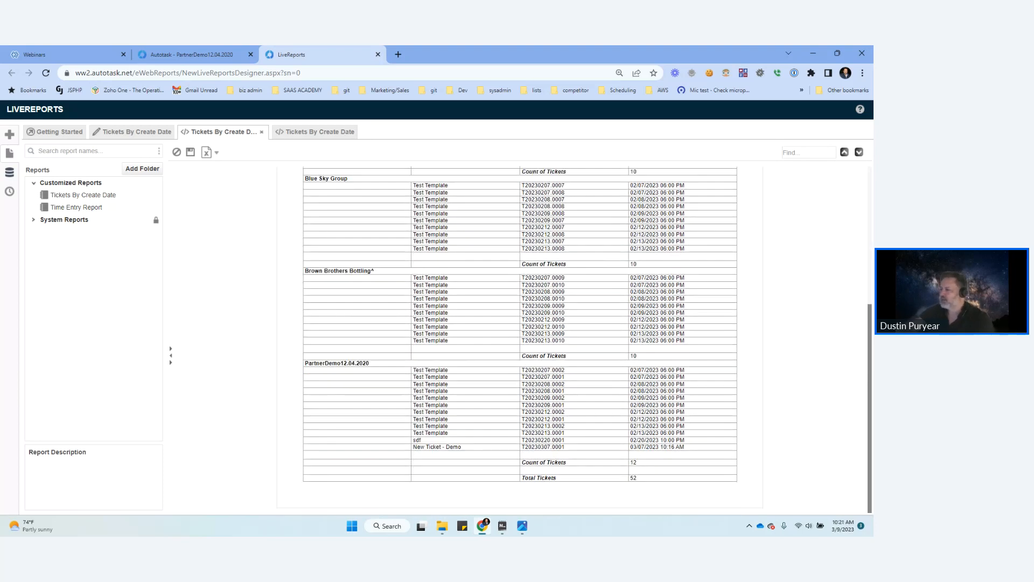
scroll(520, 339, up, 5)
scroll(520, 339, down, 5)
scroll(520, 339, up, 5)
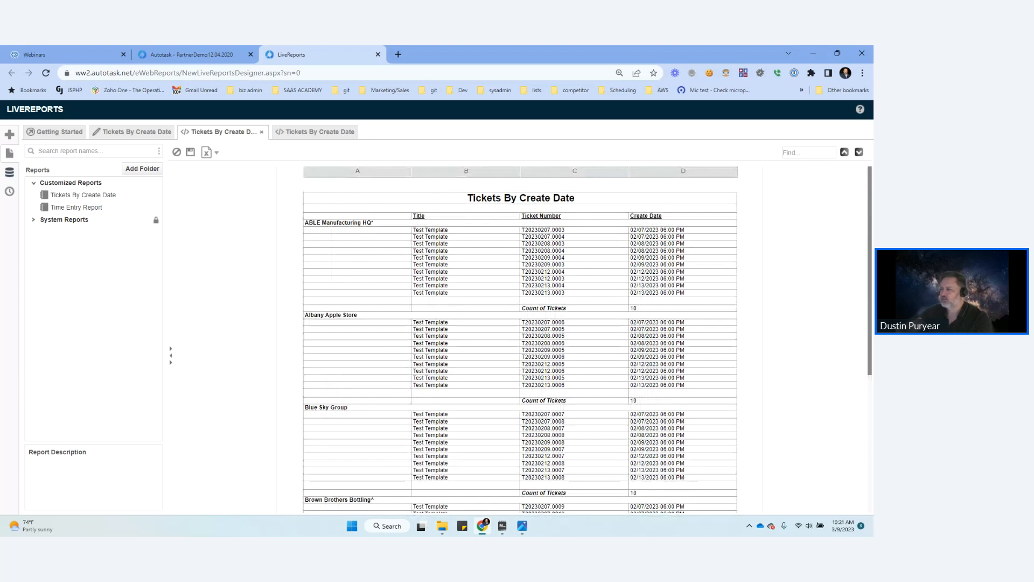
Step: Turn off Show Grid in the Tickets By Create Date report's viewer options
click(136, 132)
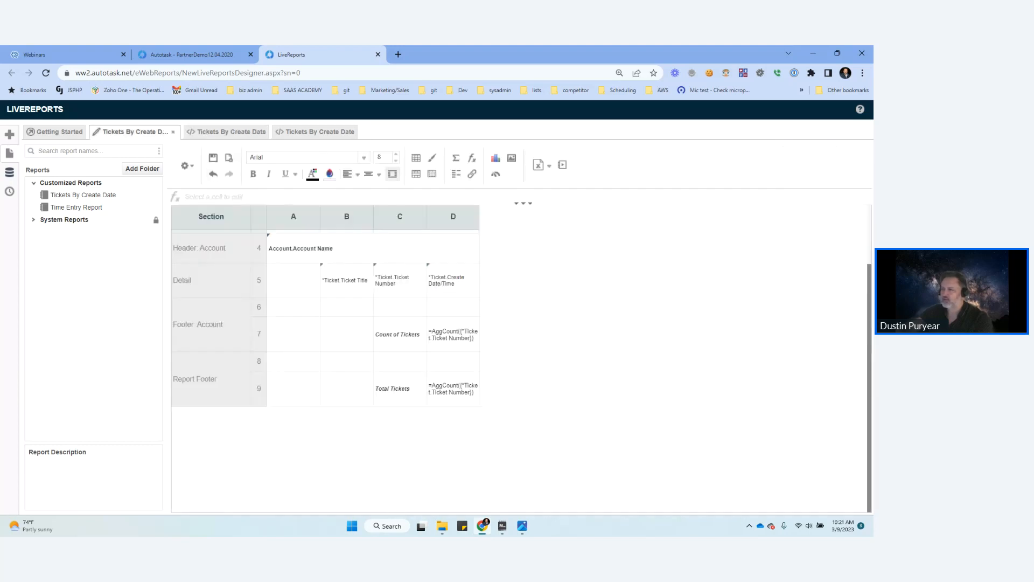
click(187, 165)
mouse_move(205, 242)
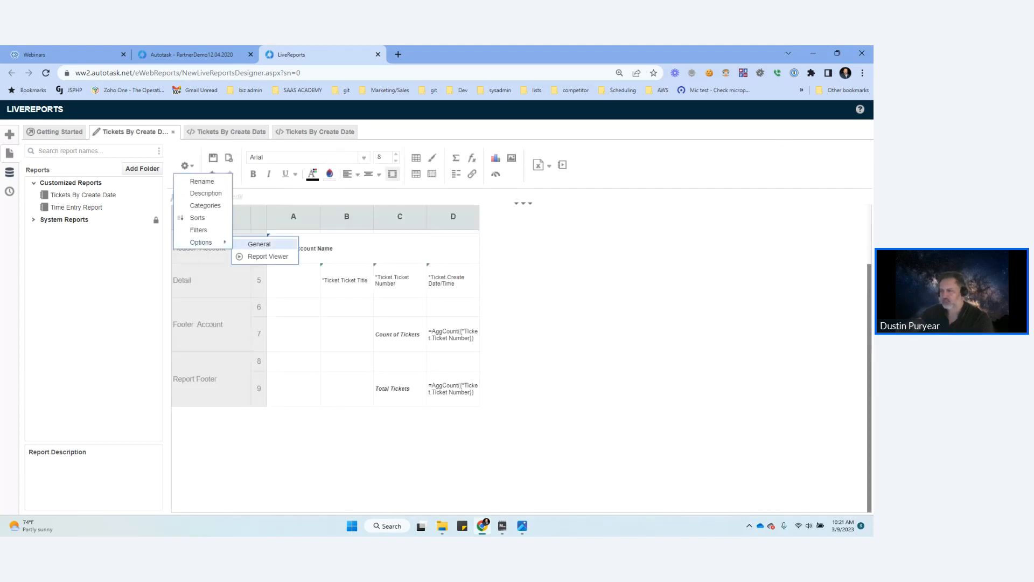
click(268, 257)
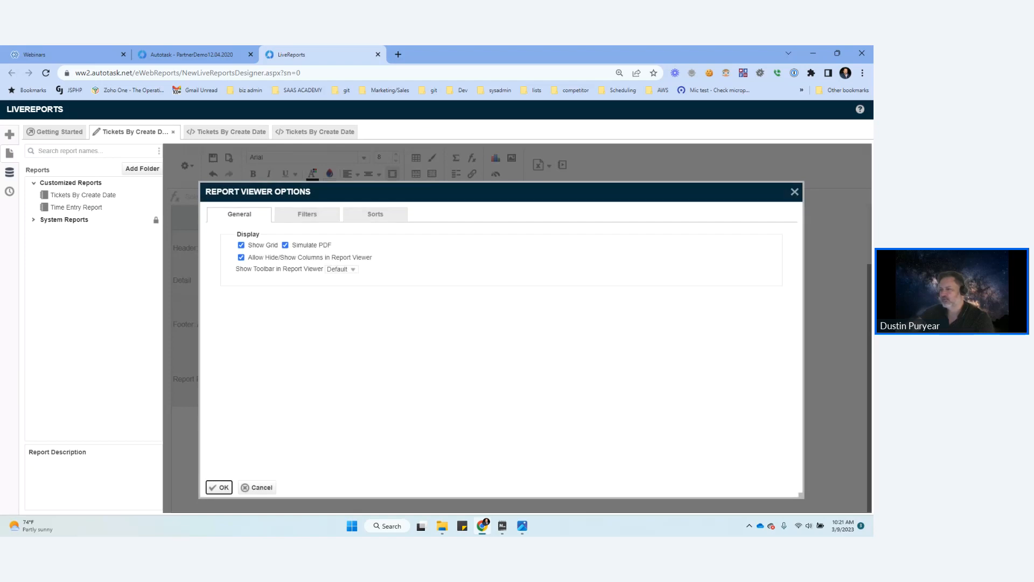
click(241, 245)
click(220, 487)
click(229, 157)
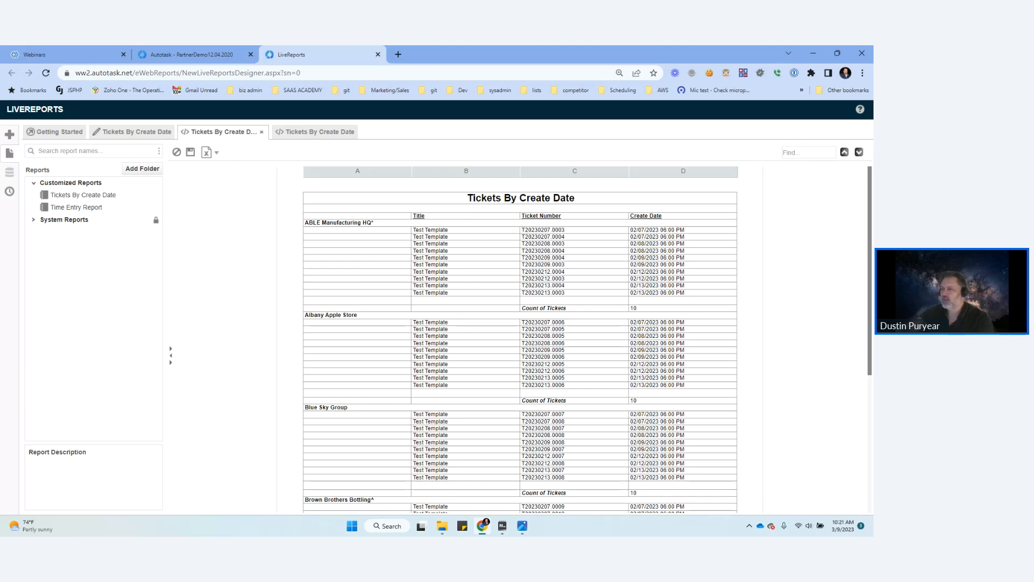
Step: Add alternate shading to the Detail section with two colors, the first left blank and the second #DFDFDF
click(156, 132)
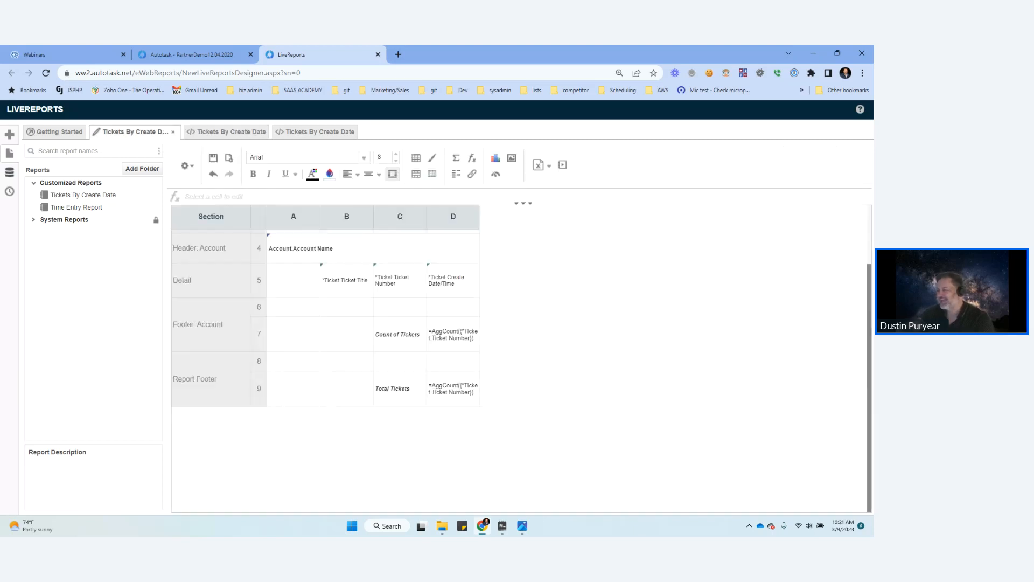
right_click(259, 281)
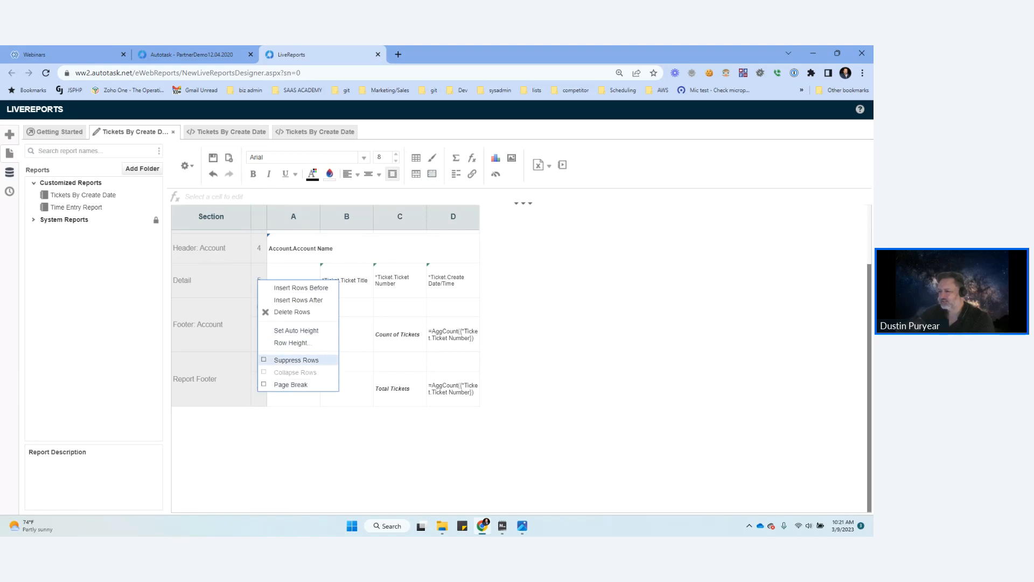
right_click(225, 286)
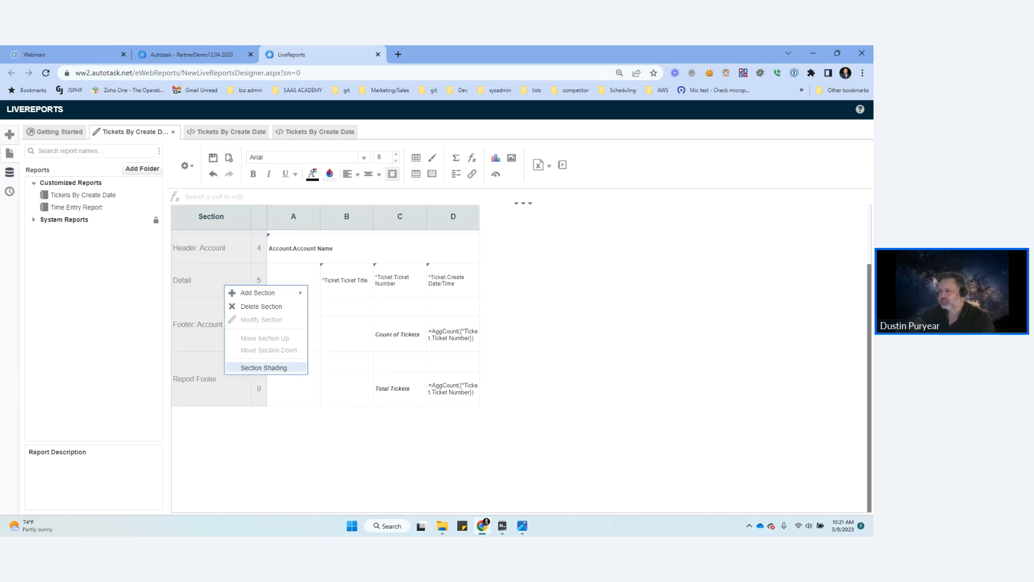
click(264, 368)
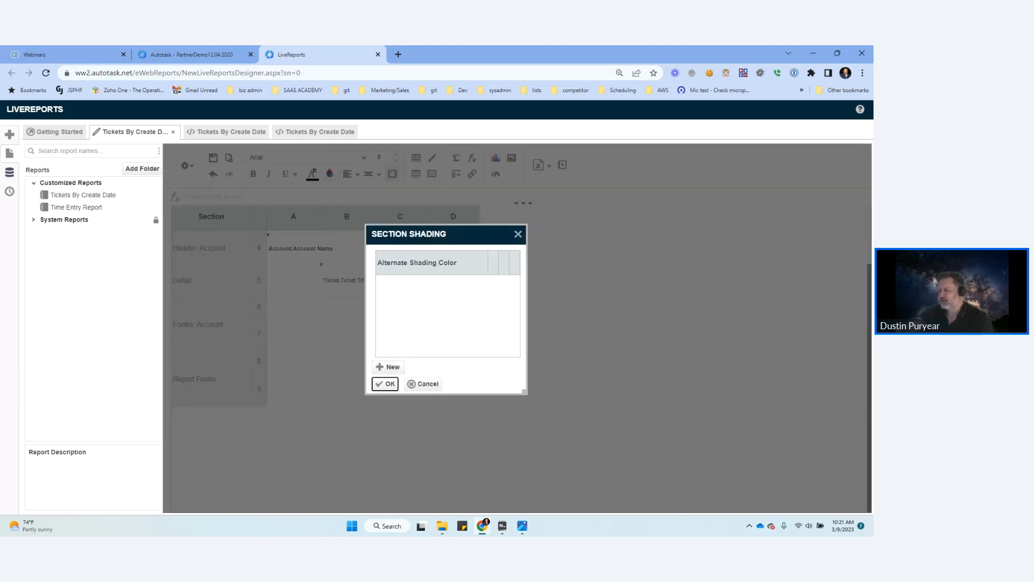
click(388, 368)
click(388, 368)
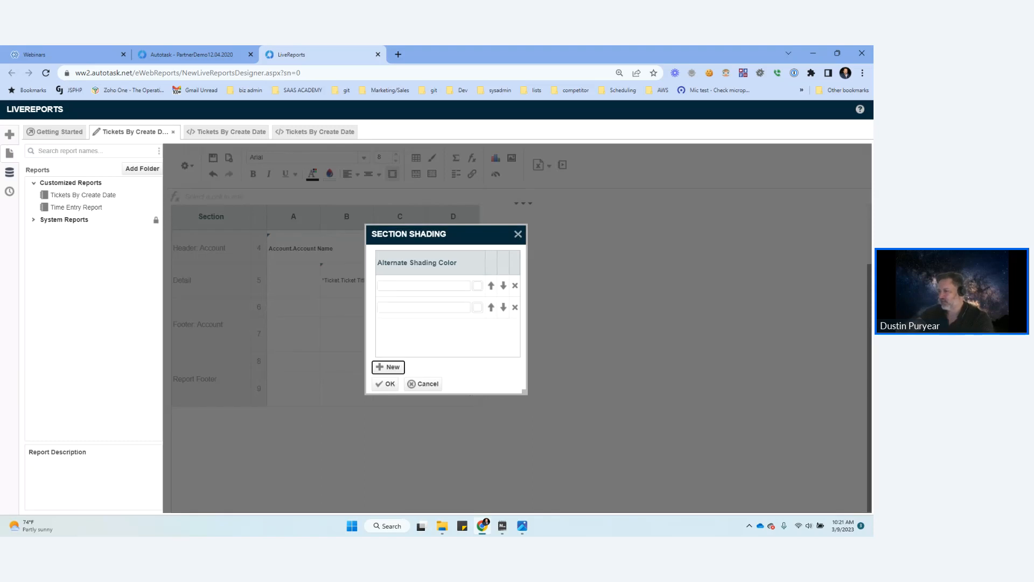
click(477, 308)
click(584, 467)
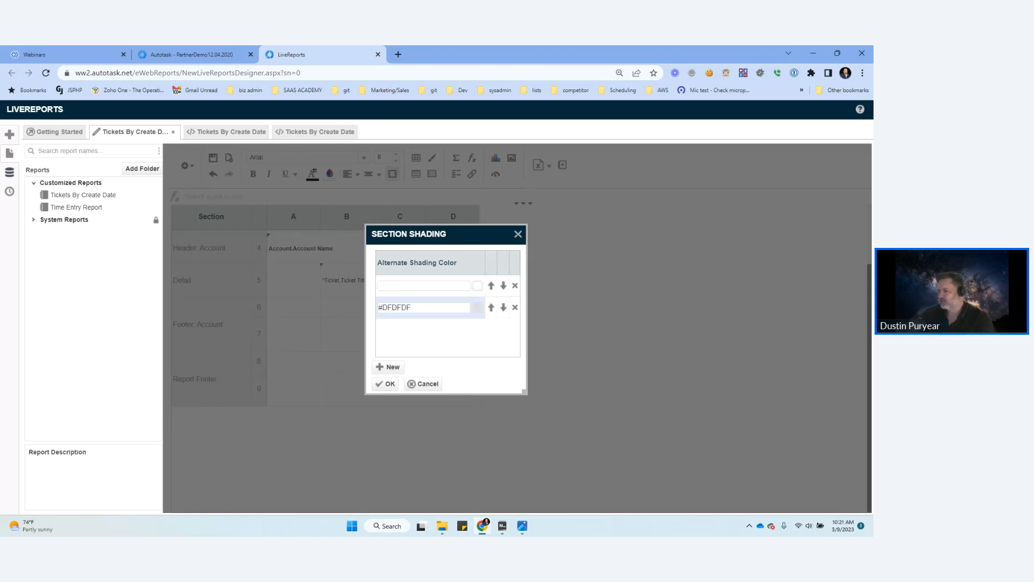
click(386, 383)
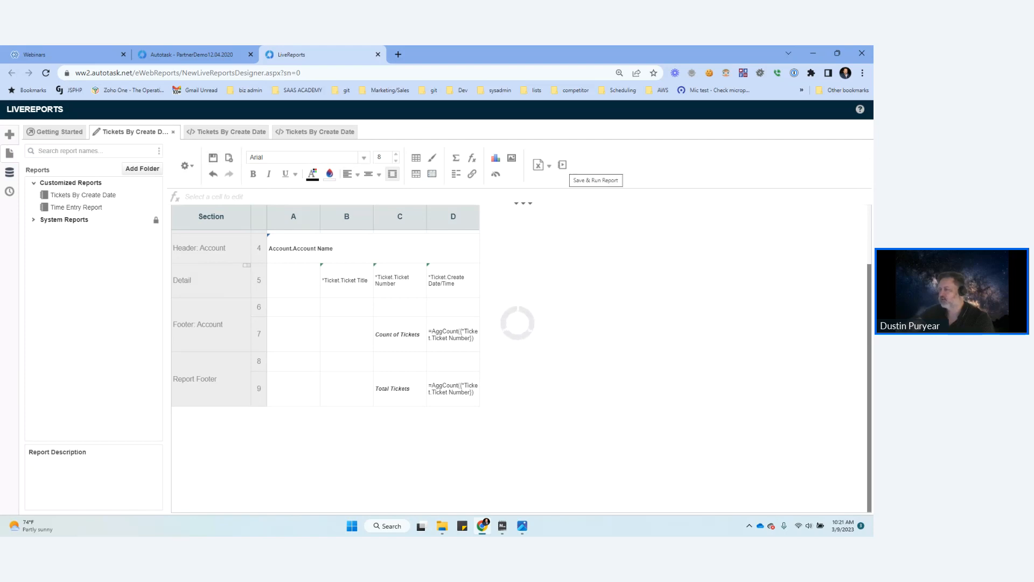
Step: Save and run the report, and close the two older report output tabs
click(562, 164)
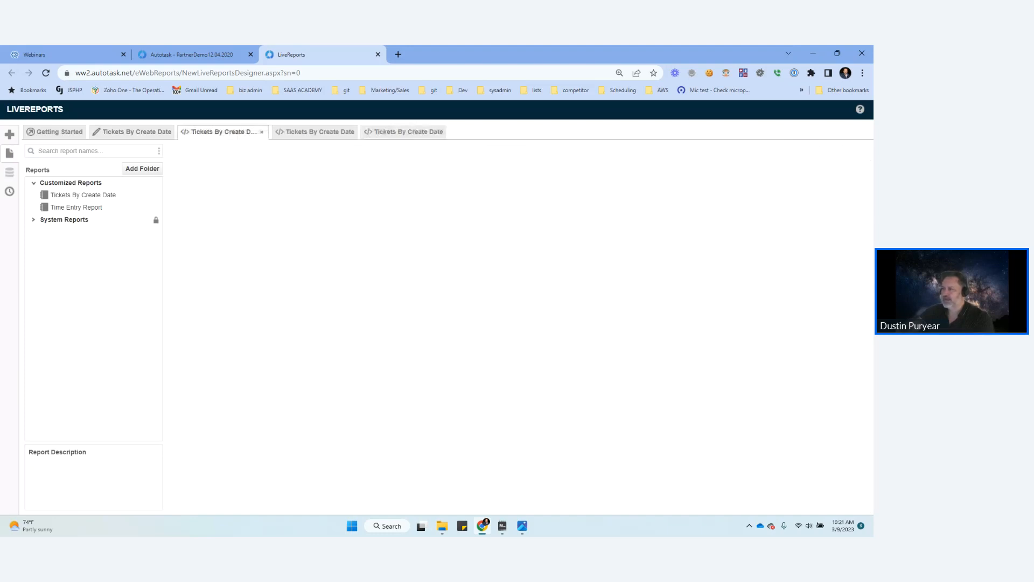
click(439, 132)
click(350, 132)
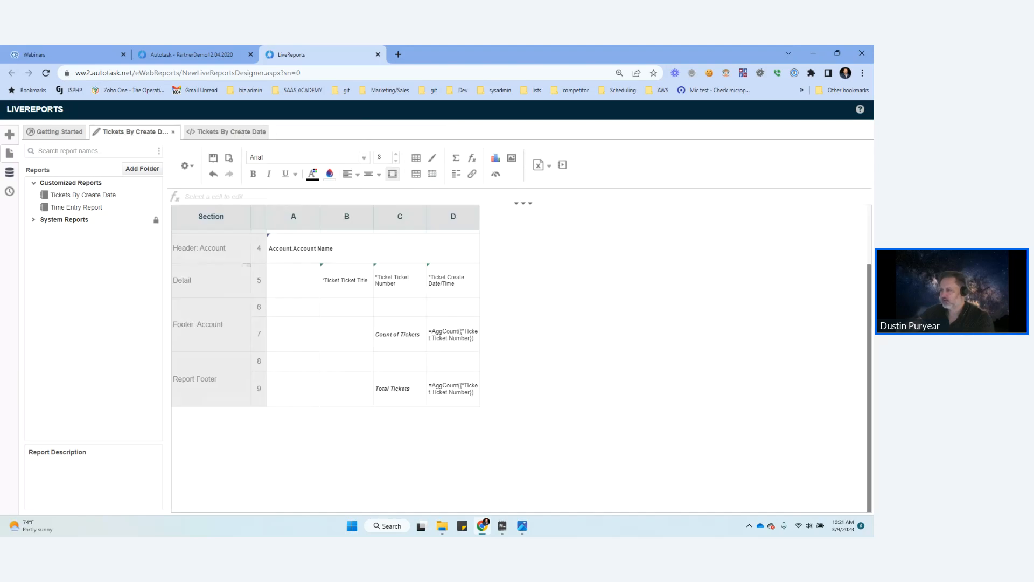
Step: Examine the new report output's row shading and gridless layout from the first account to the Total Tickets line
click(227, 132)
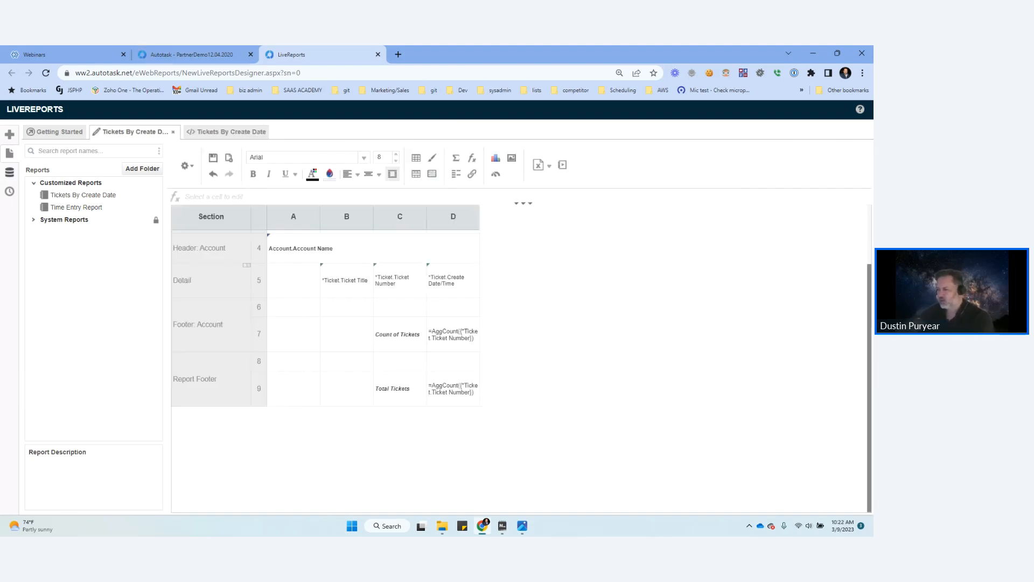
click(218, 132)
click(226, 131)
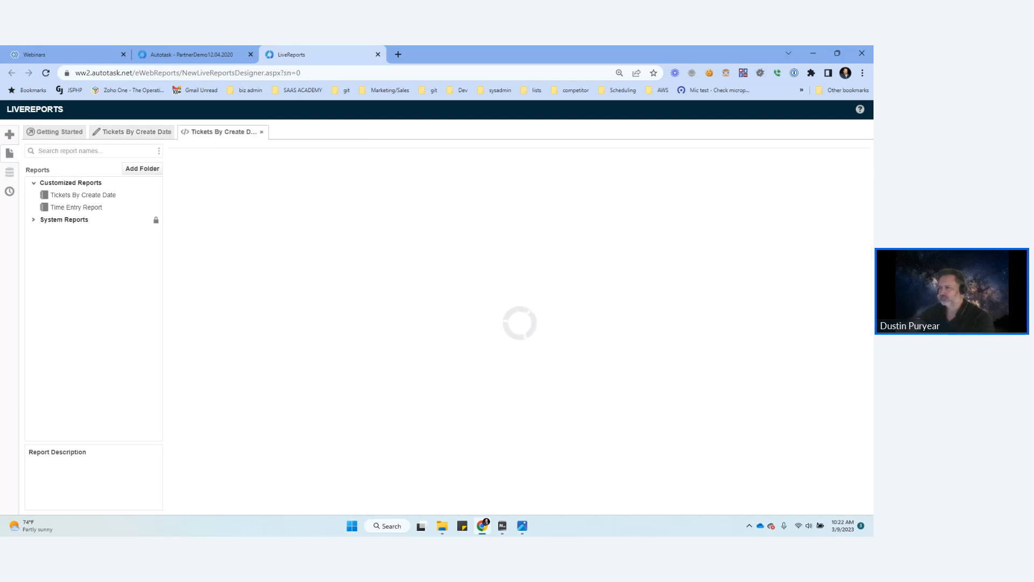
click(262, 132)
click(188, 164)
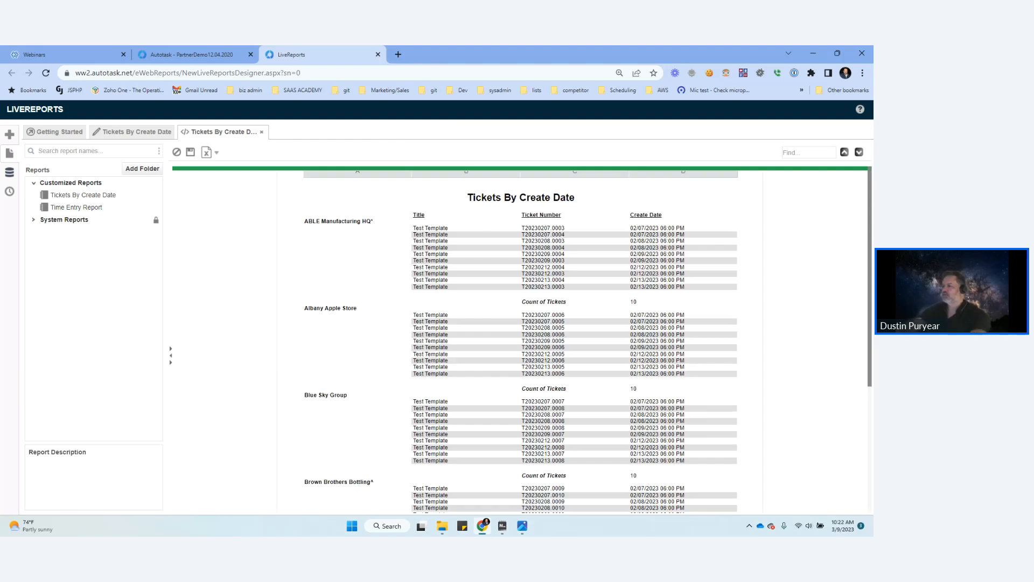
scroll(520, 340, down, 1)
scroll(520, 341, down, 3)
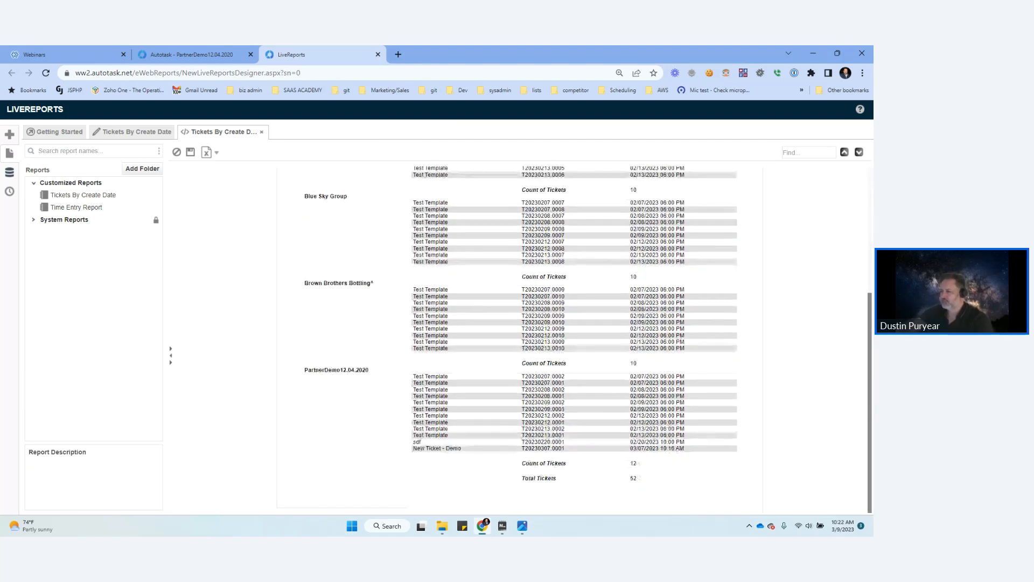
scroll(520, 340, up, 4)
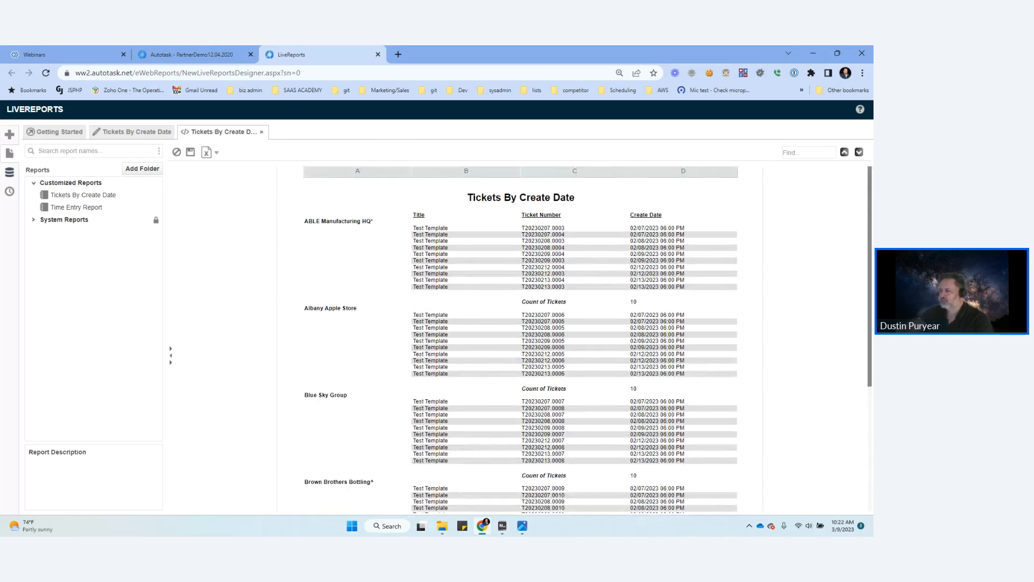
Step: Insert a row below Account Name in the account header and move the Title, Ticket Number and Create Date labels into it
click(133, 132)
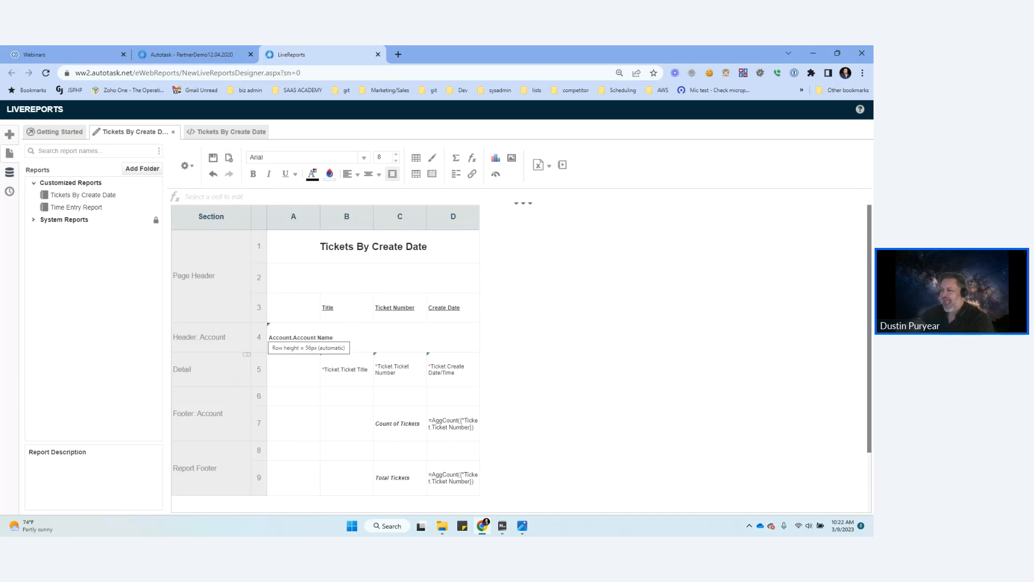
right_click(266, 337)
click(304, 355)
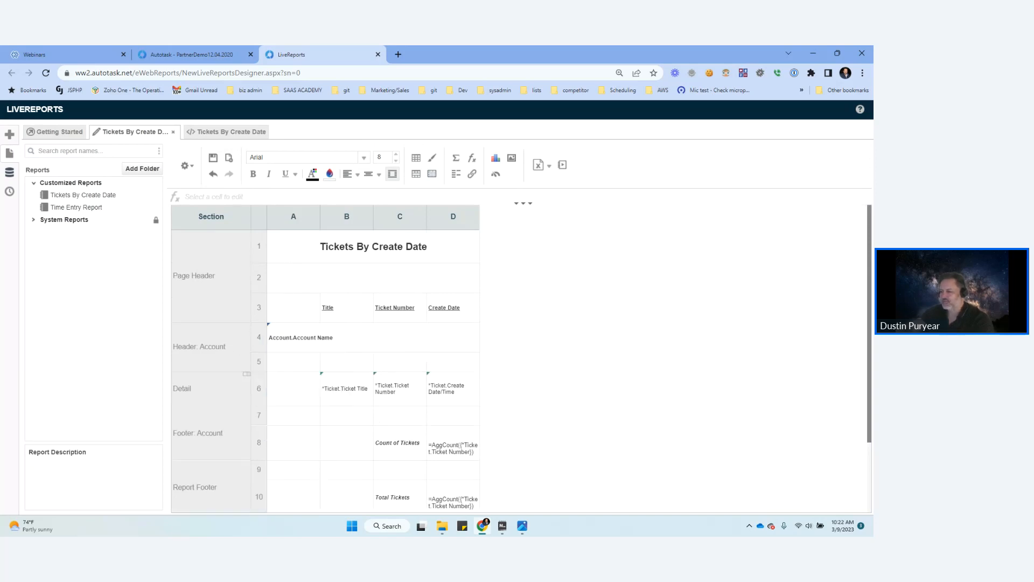
drag(335, 308, 344, 363)
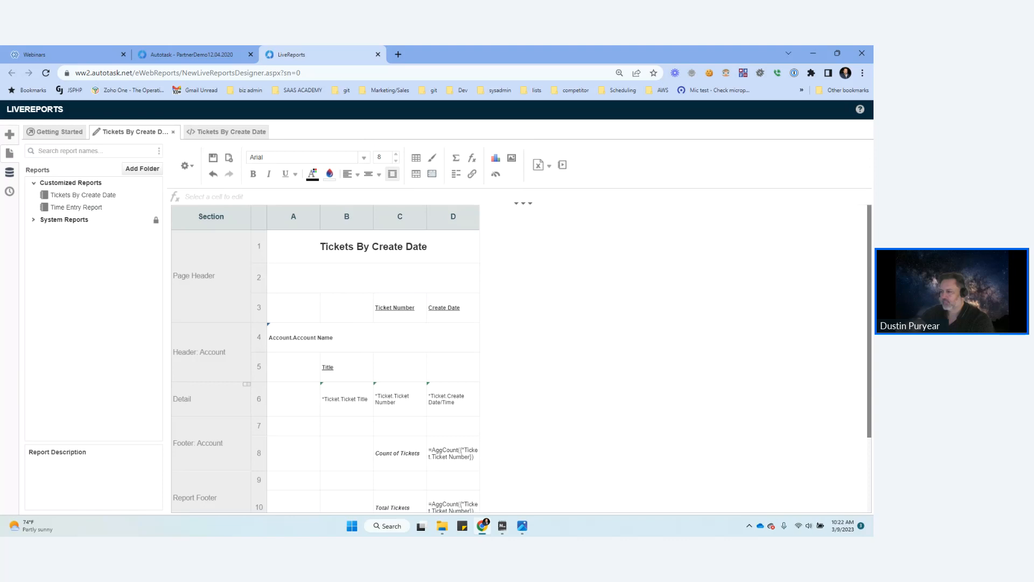
drag(396, 308, 398, 364)
drag(444, 307, 444, 365)
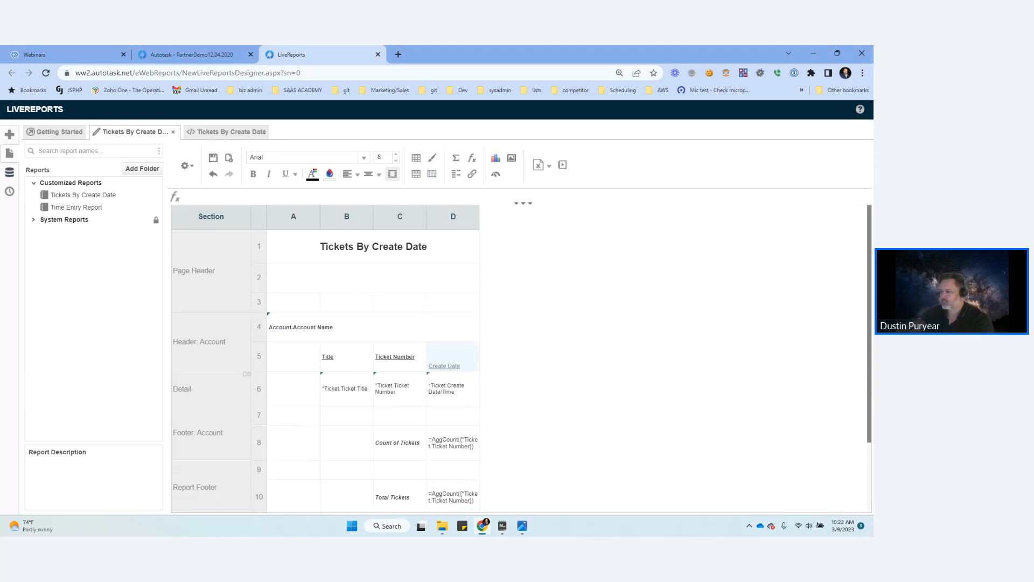
Step: Replace the merged account header row 4 with a new unmerged row and put the Account Name field in its column B
click(323, 327)
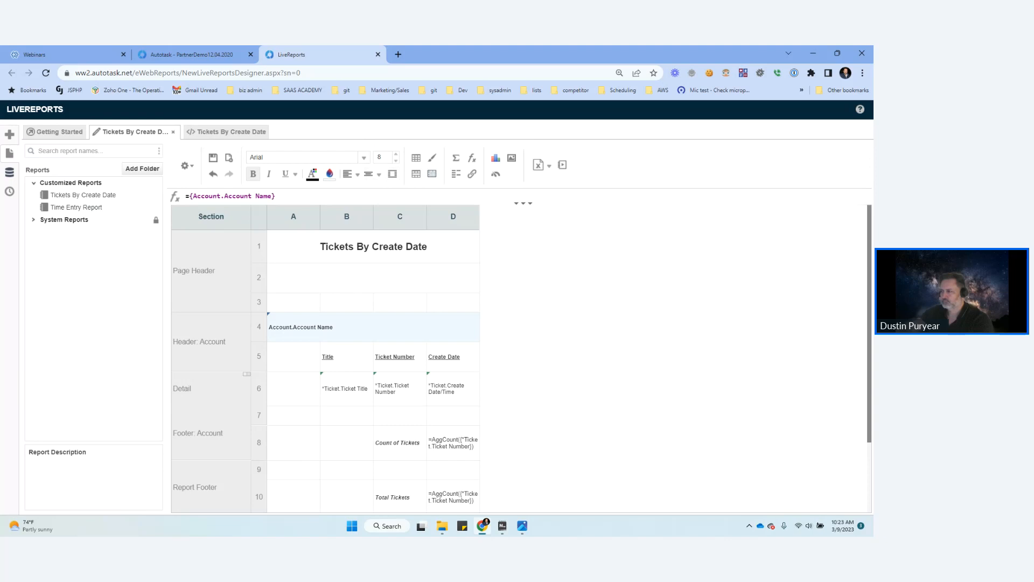
drag(301, 327, 294, 302)
right_click(262, 332)
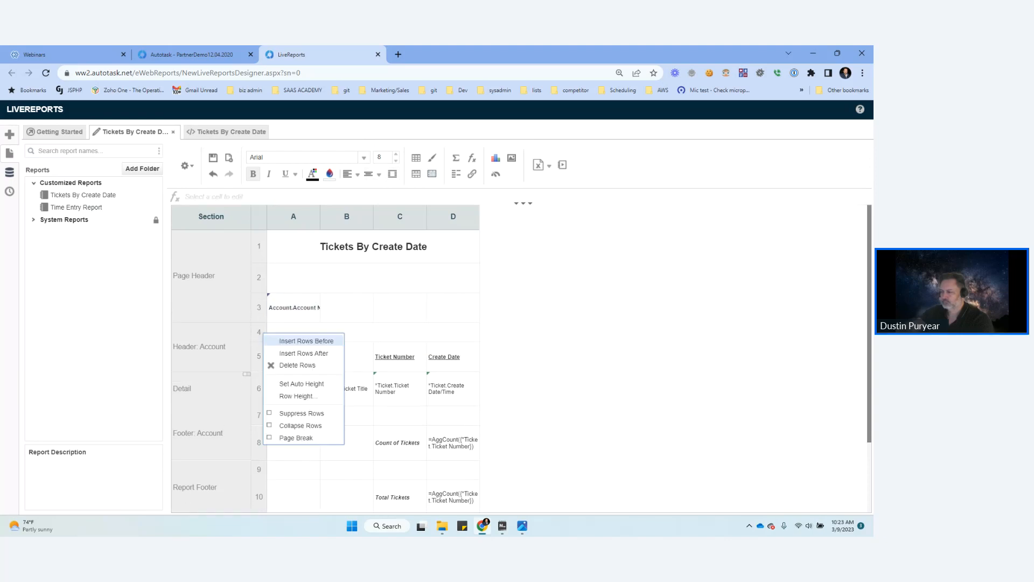
click(298, 365)
right_click(258, 331)
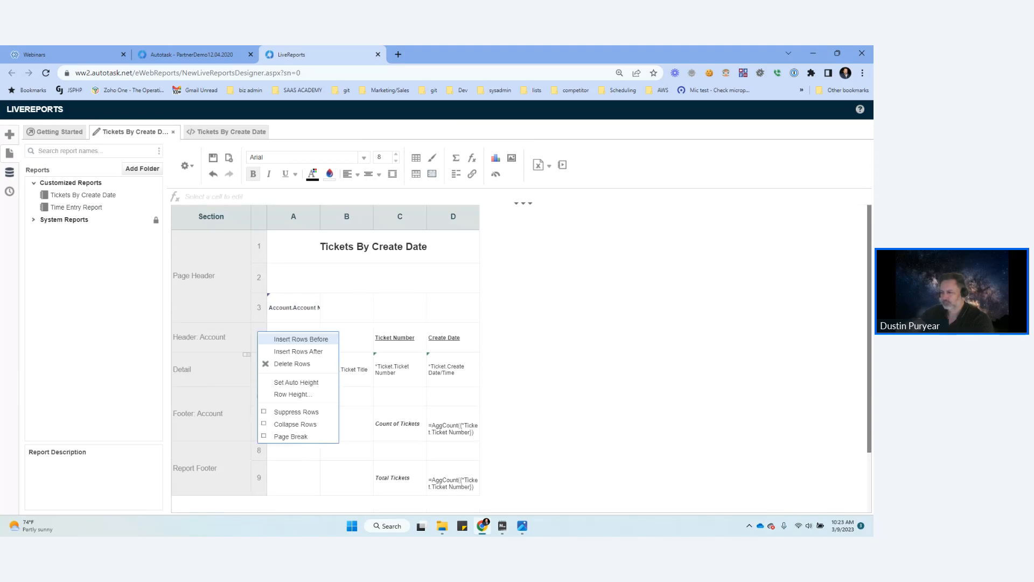
click(299, 339)
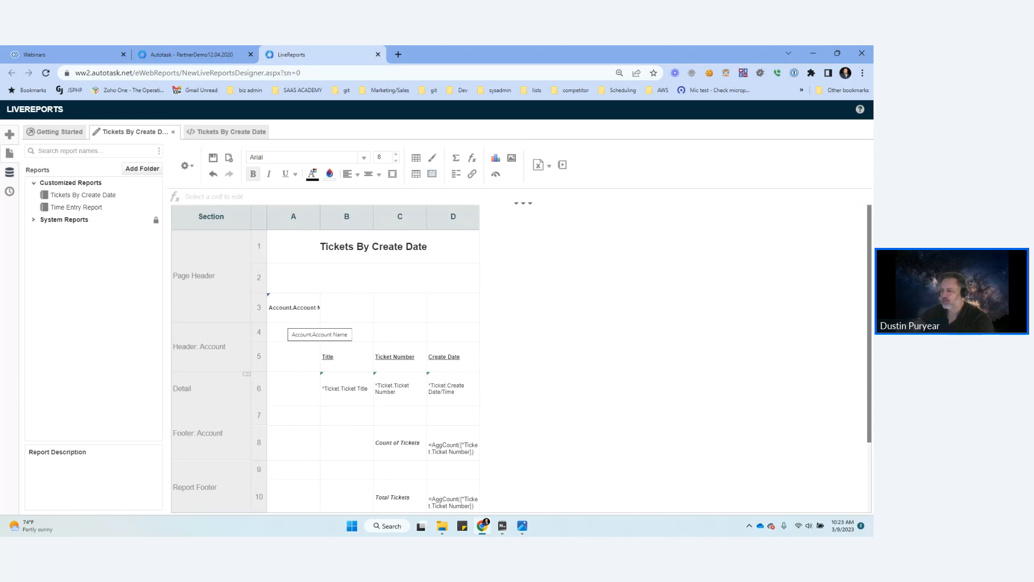
drag(294, 307, 336, 329)
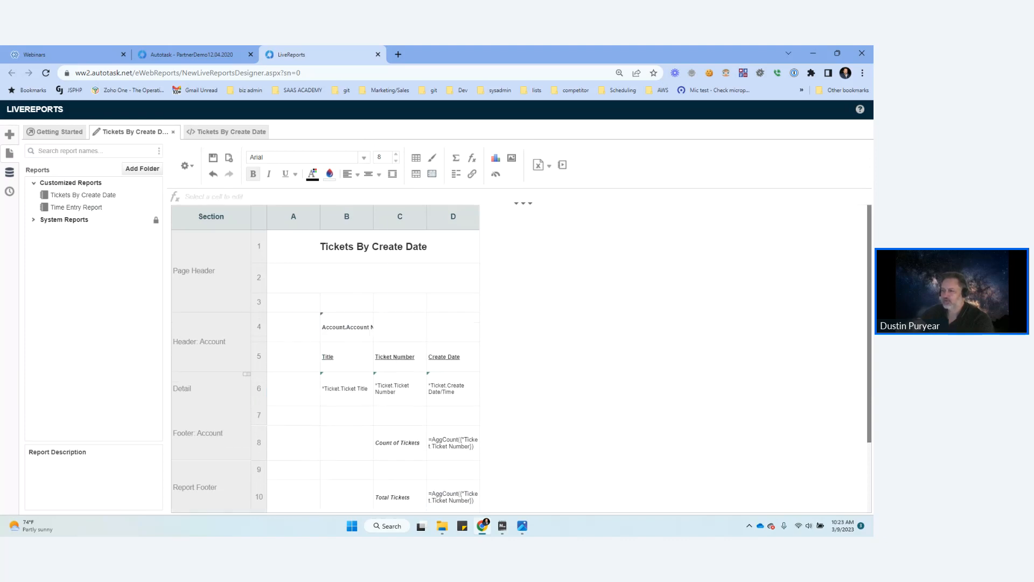
Step: Delete the empty column A and merge the Account Name cell across columns A to C in row 4
right_click(294, 216)
click(333, 252)
click(293, 327)
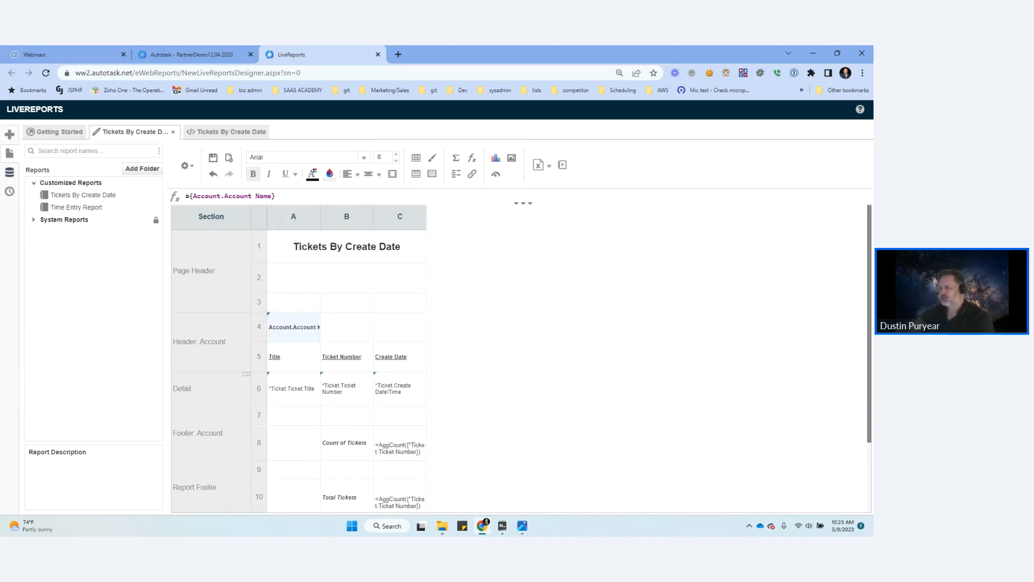
drag(294, 327, 400, 327)
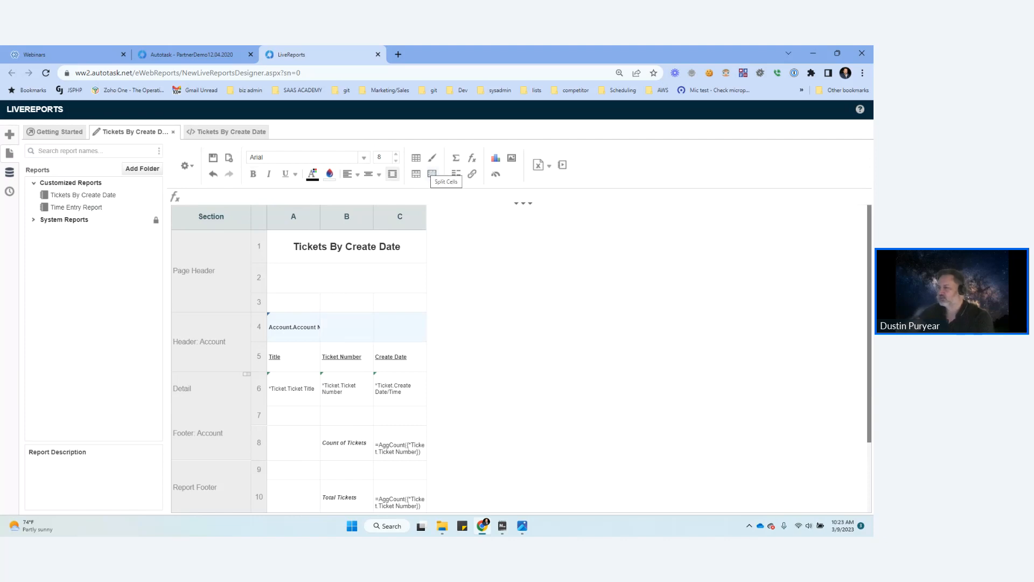
click(393, 174)
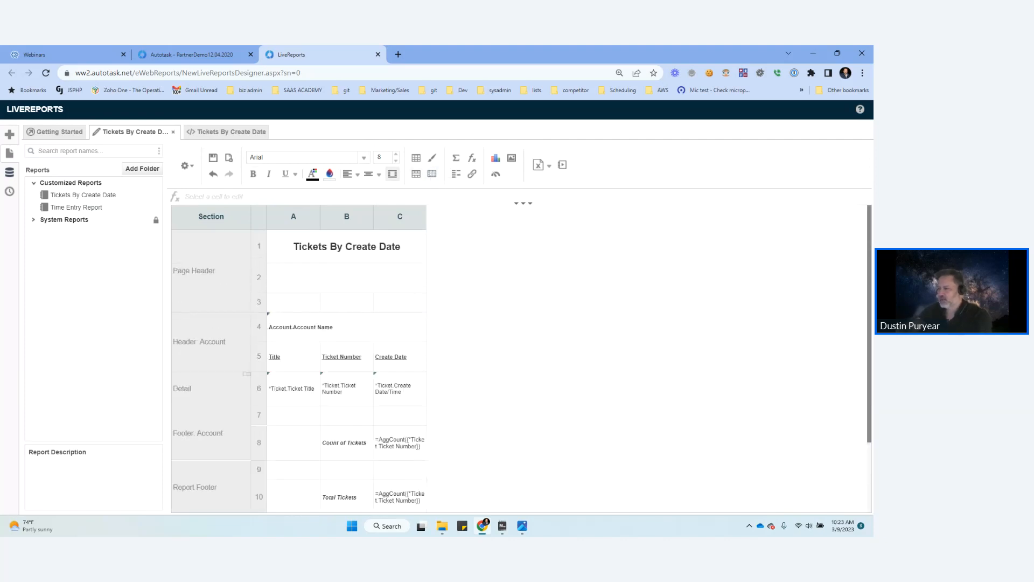
Step: View the report output for the rearranged account header and return to the report design
click(213, 131)
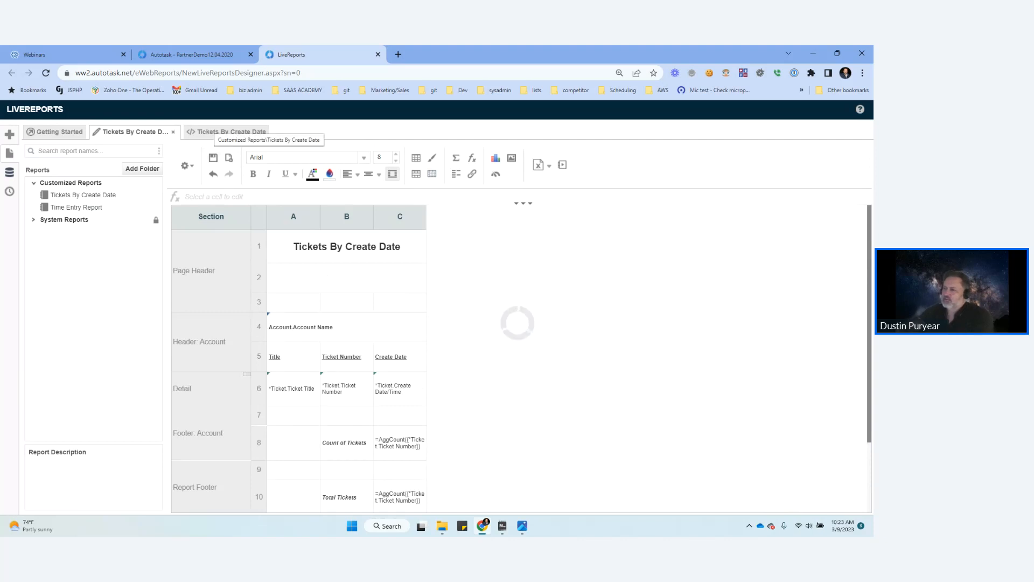
click(165, 131)
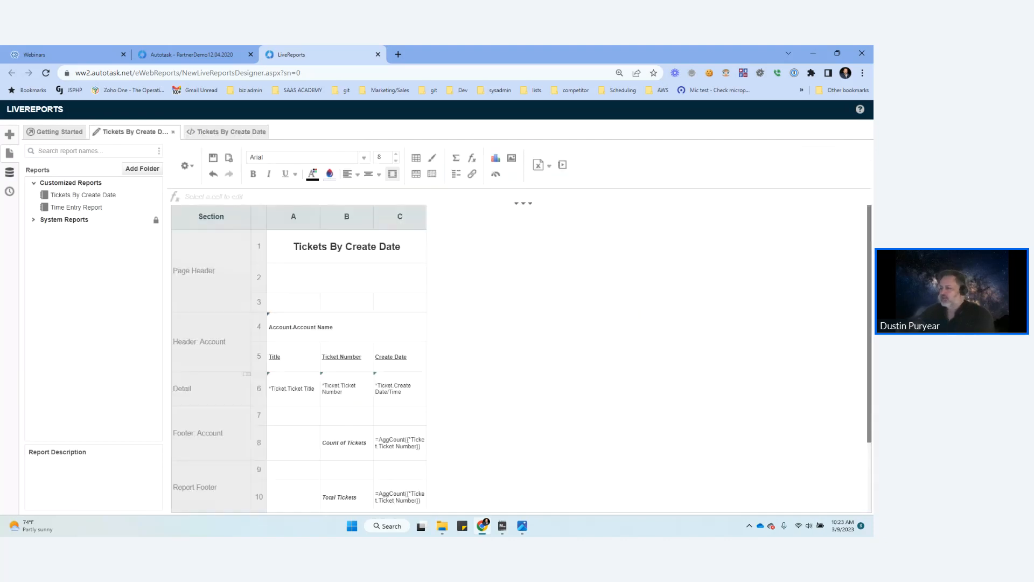
Step: Browse the ticket fields available in the report filters and close the filters without making changes
scroll(299, 355, down, 1)
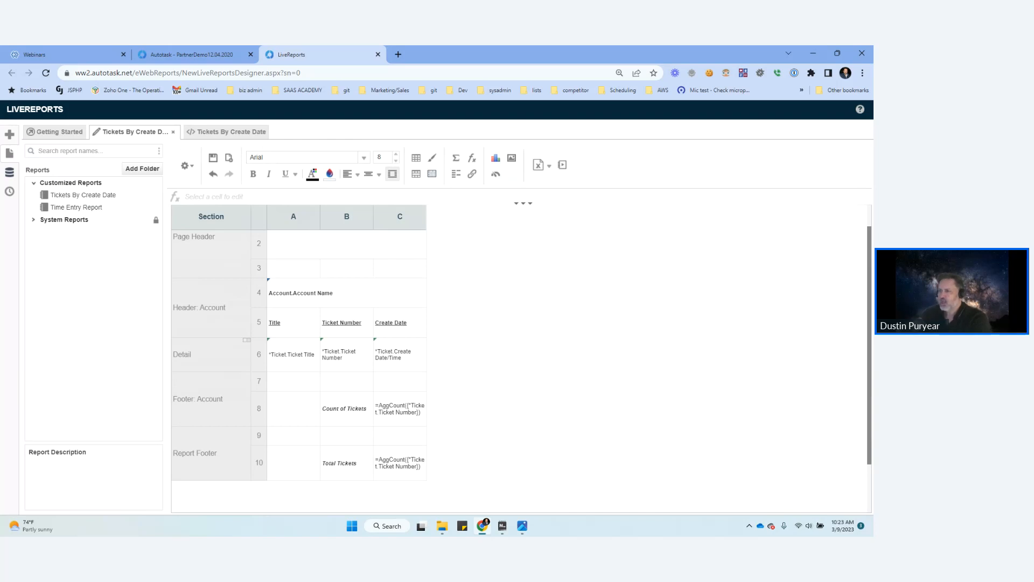
click(187, 165)
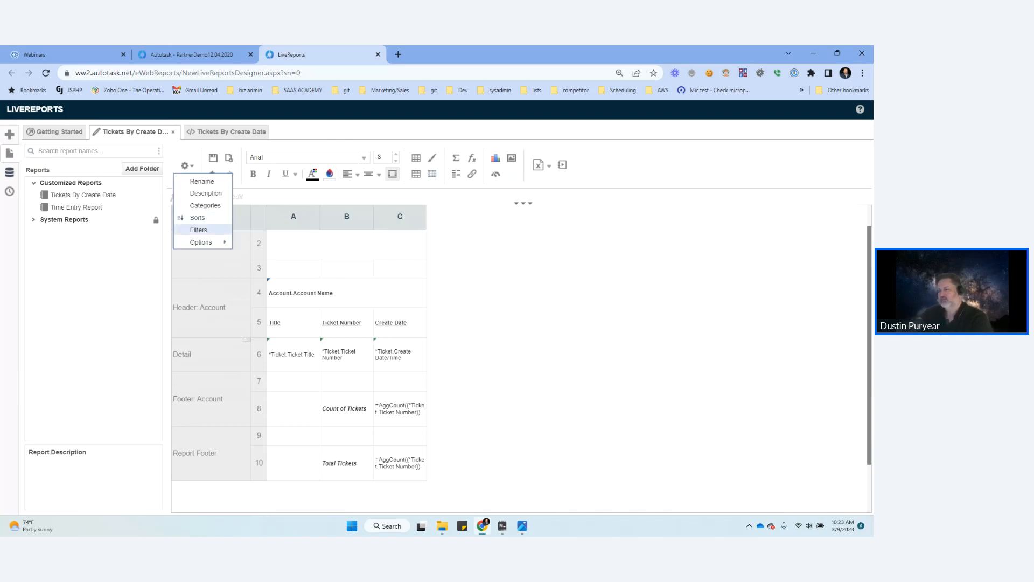
click(199, 229)
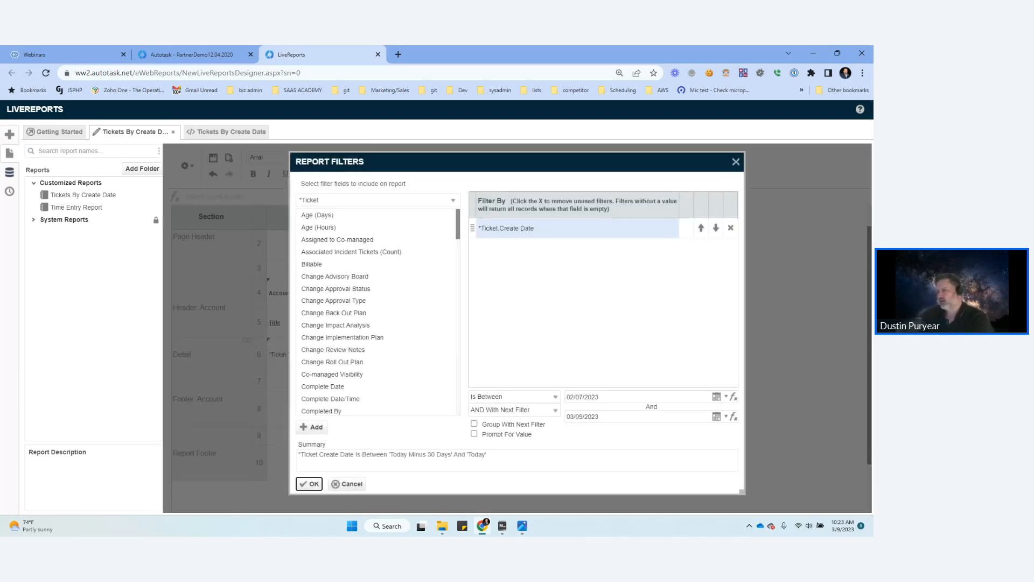
scroll(377, 338, down, 12)
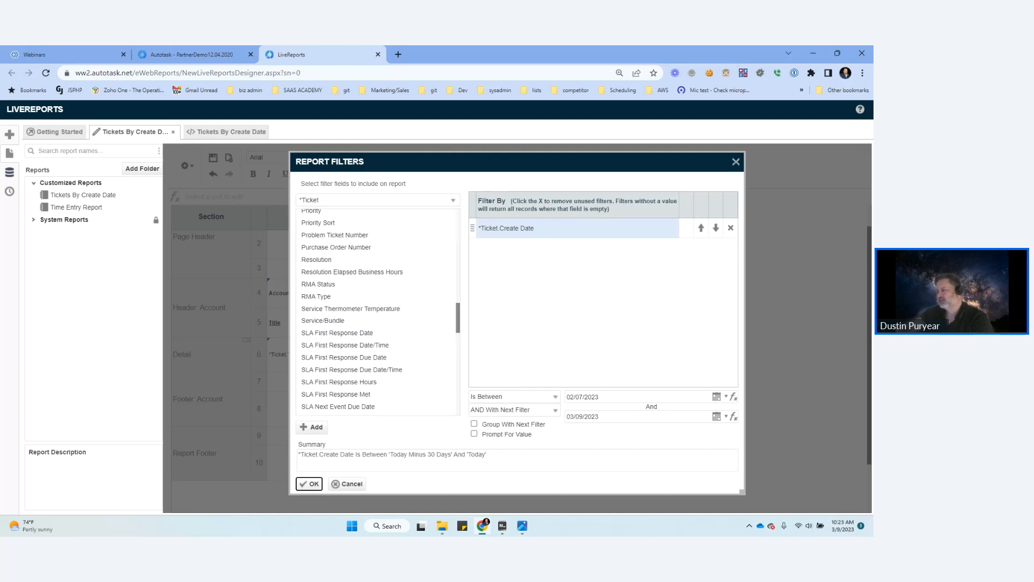
click(347, 484)
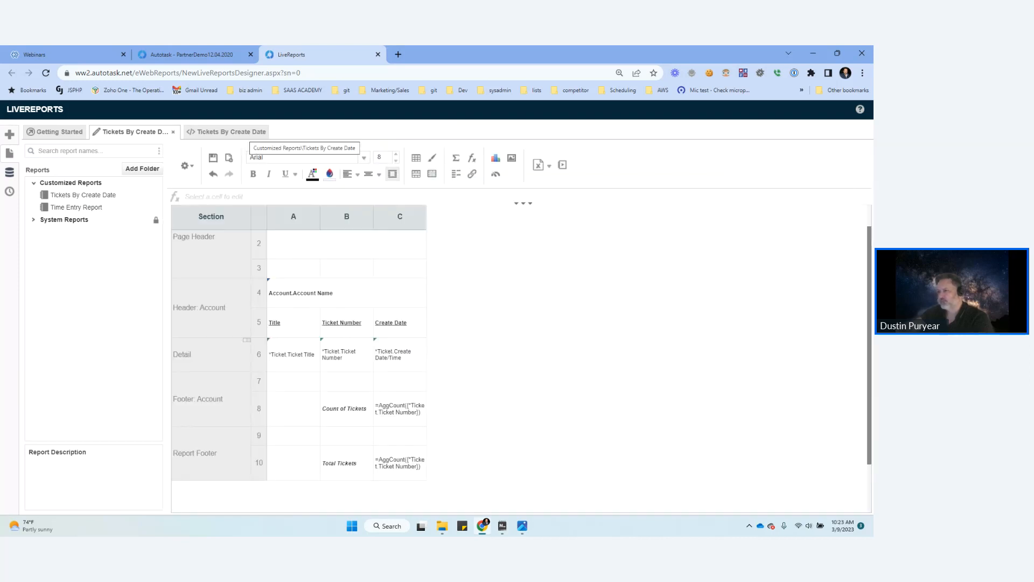
Step: Look through the ticket counts in the existing report output and return to the report design
click(247, 132)
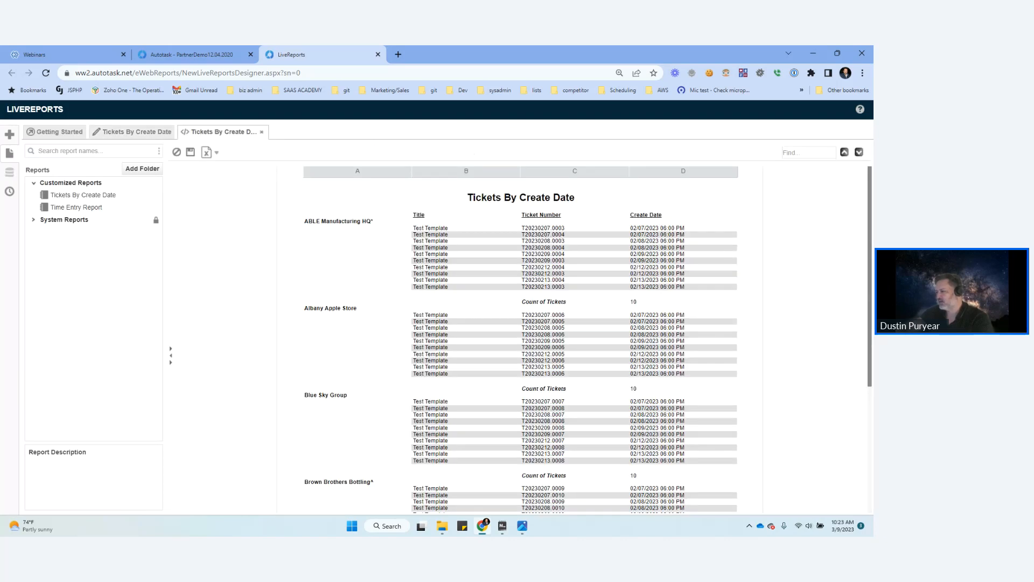
scroll(520, 340, down, 4)
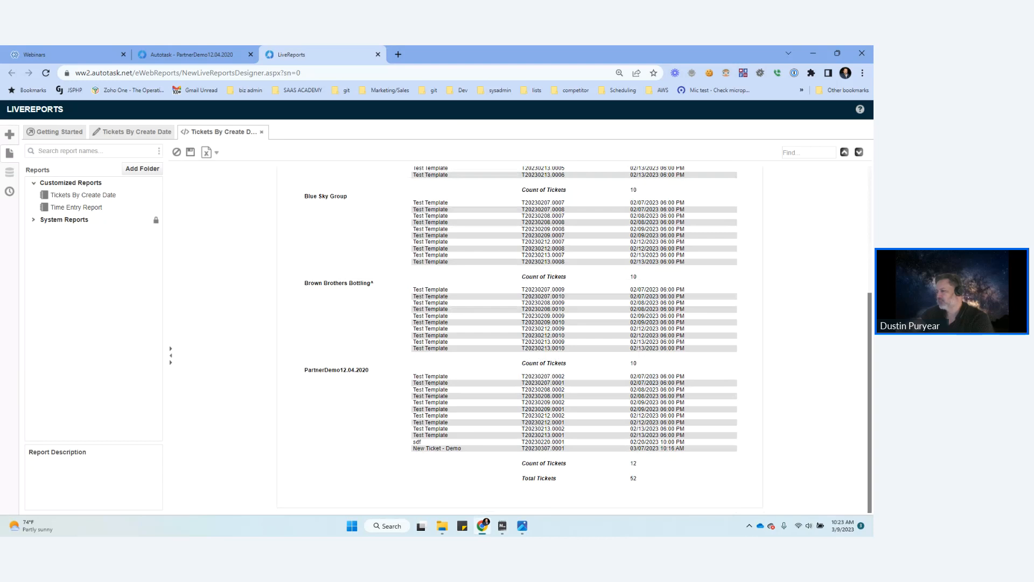
scroll(520, 339, up, 3)
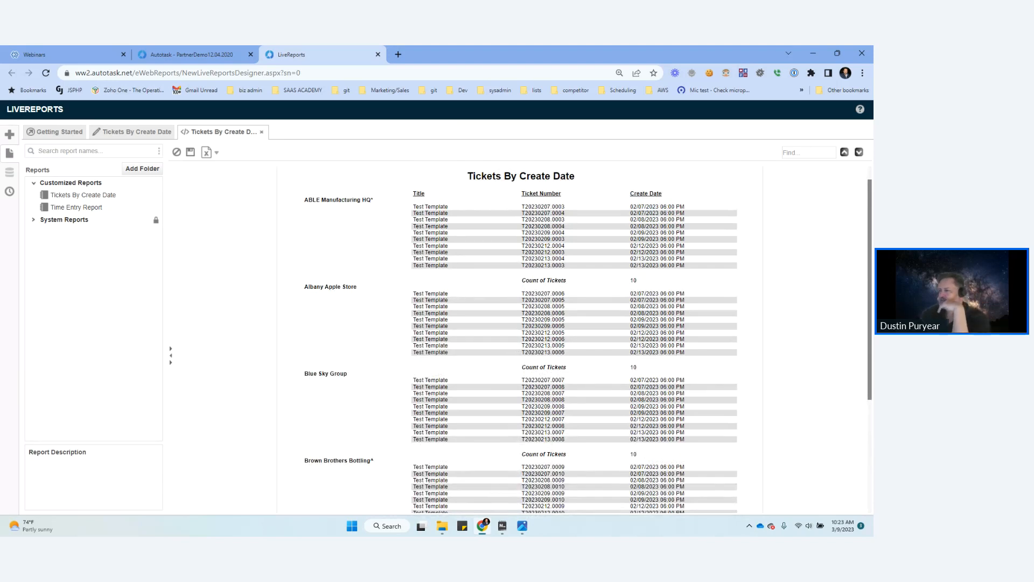
click(141, 132)
Step: Add a conditional format to the account footer's ticket count in C8 with the formula CellValue()>10
click(400, 408)
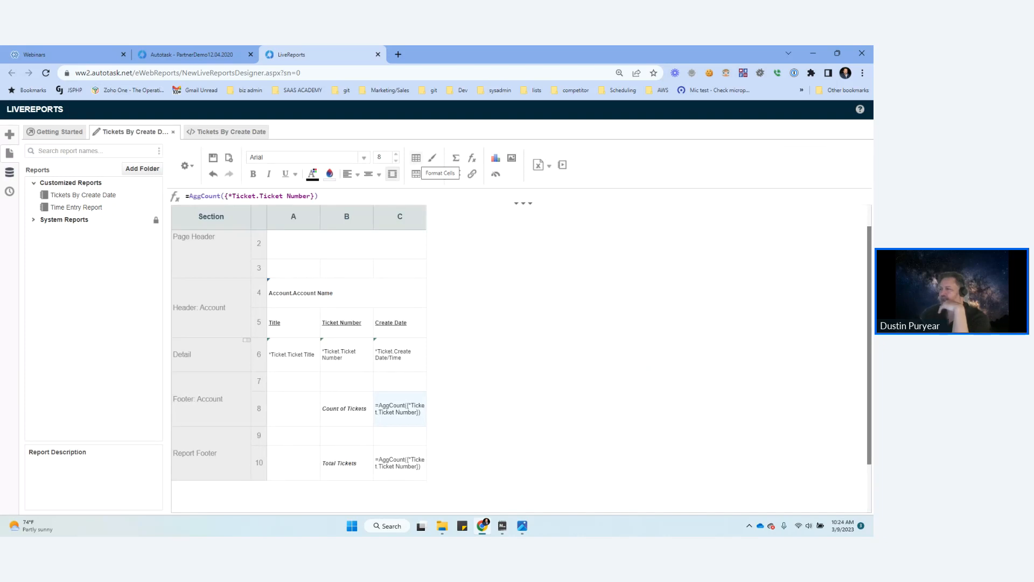
click(416, 174)
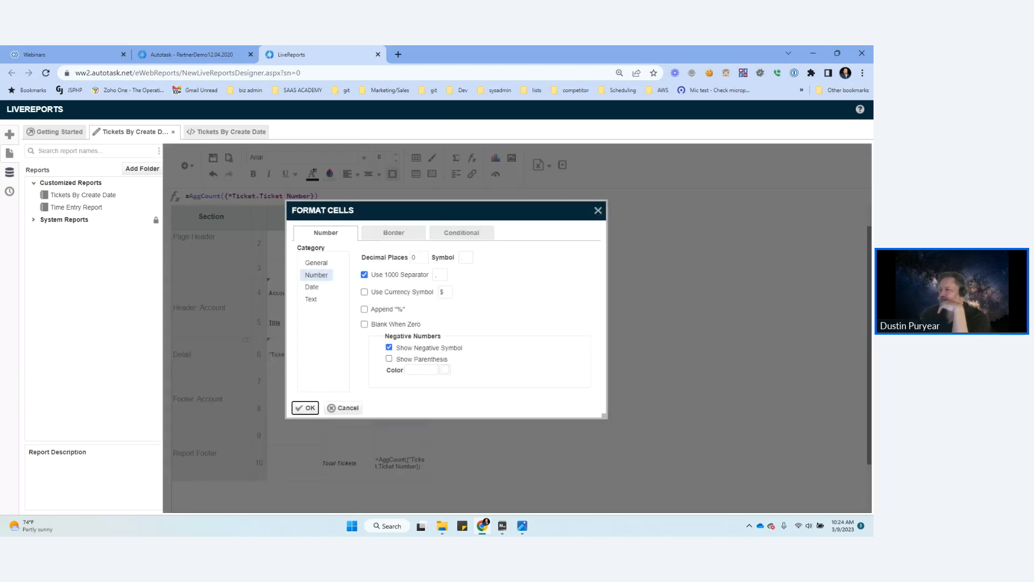
click(462, 233)
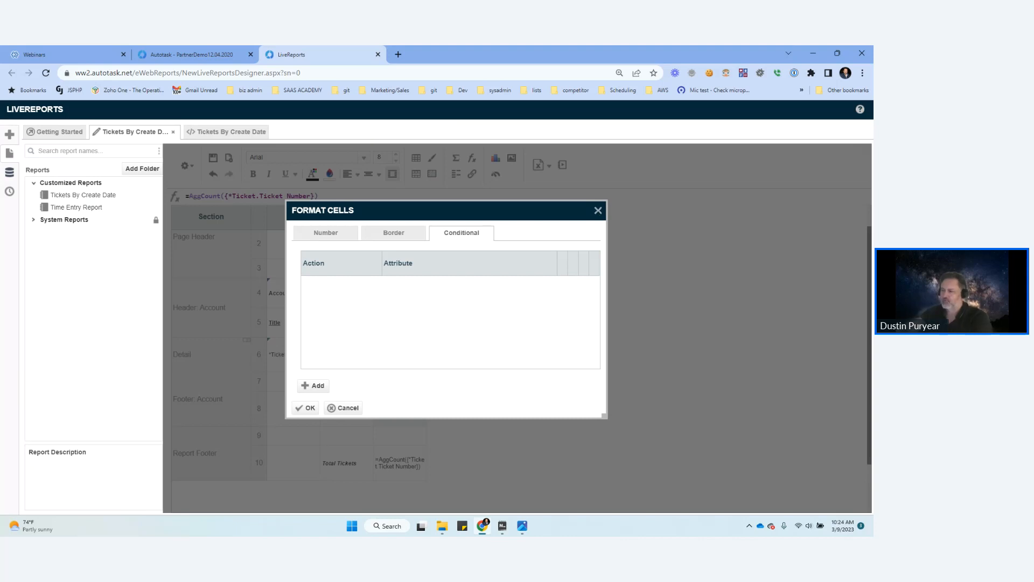
click(313, 386)
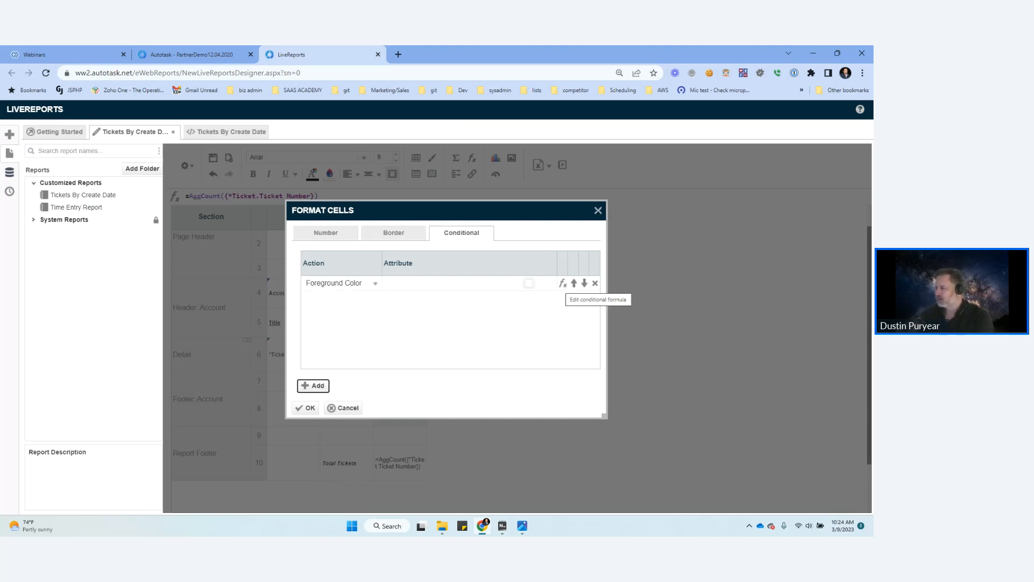
click(563, 284)
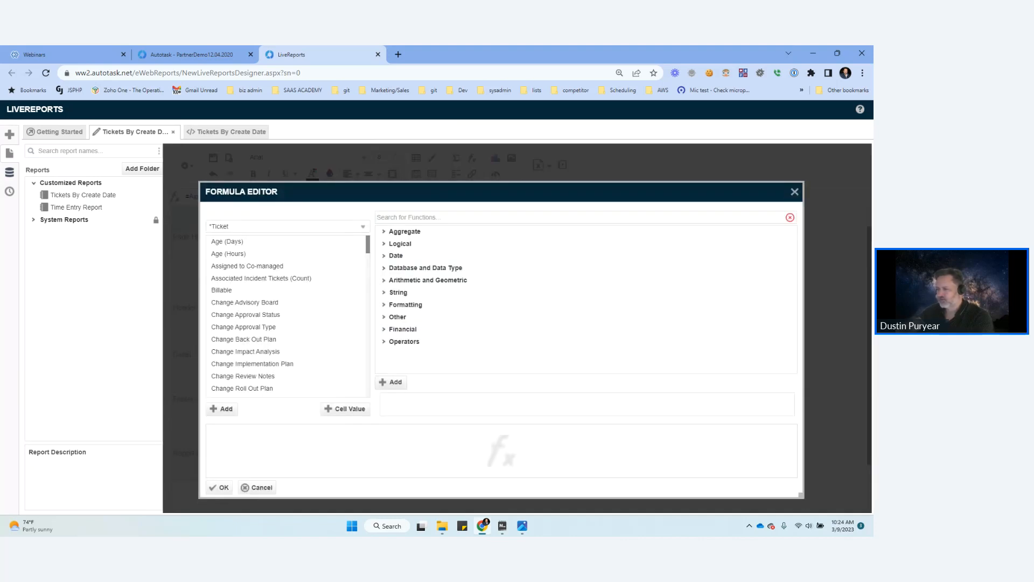
click(345, 408)
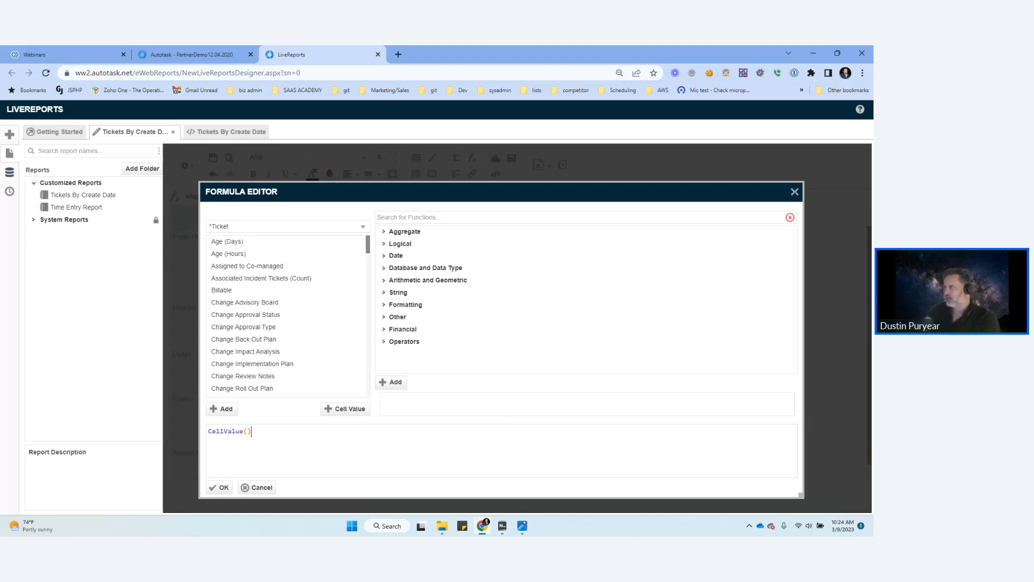
text(>10)
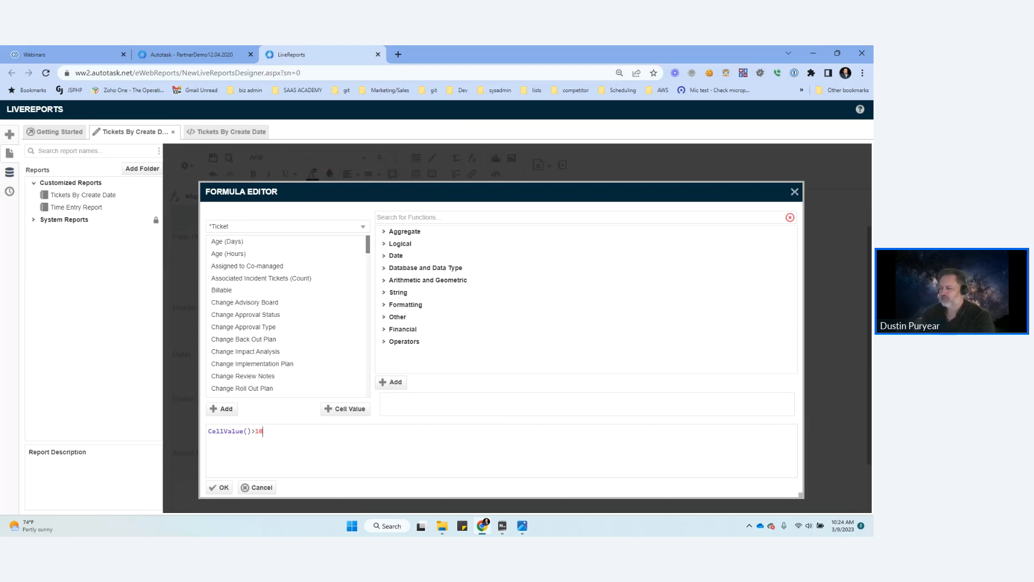
click(220, 488)
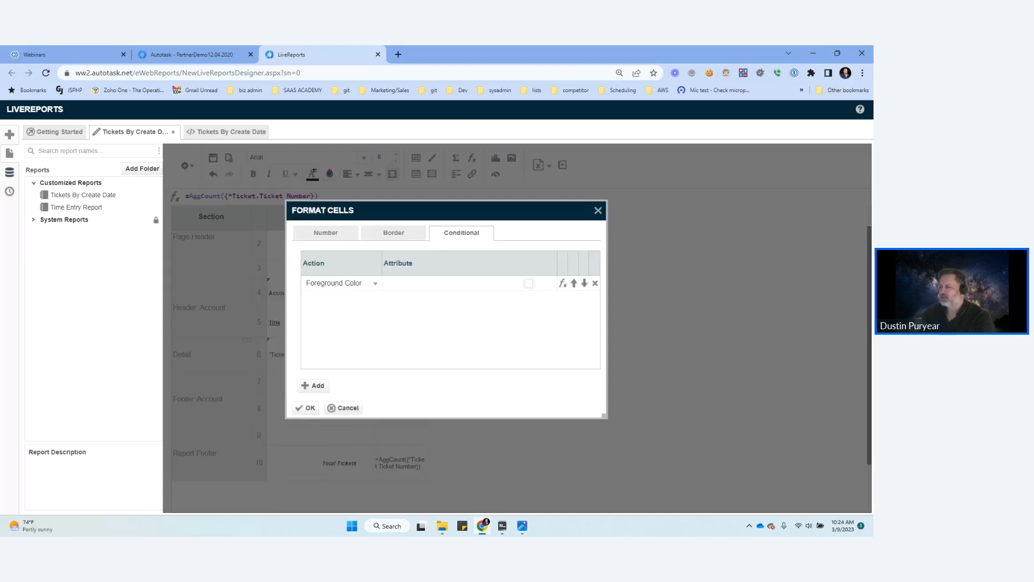
Step: Set the conditional format's foreground color to red #FF0000 and apply it to the ticket count cell
click(529, 284)
click(583, 309)
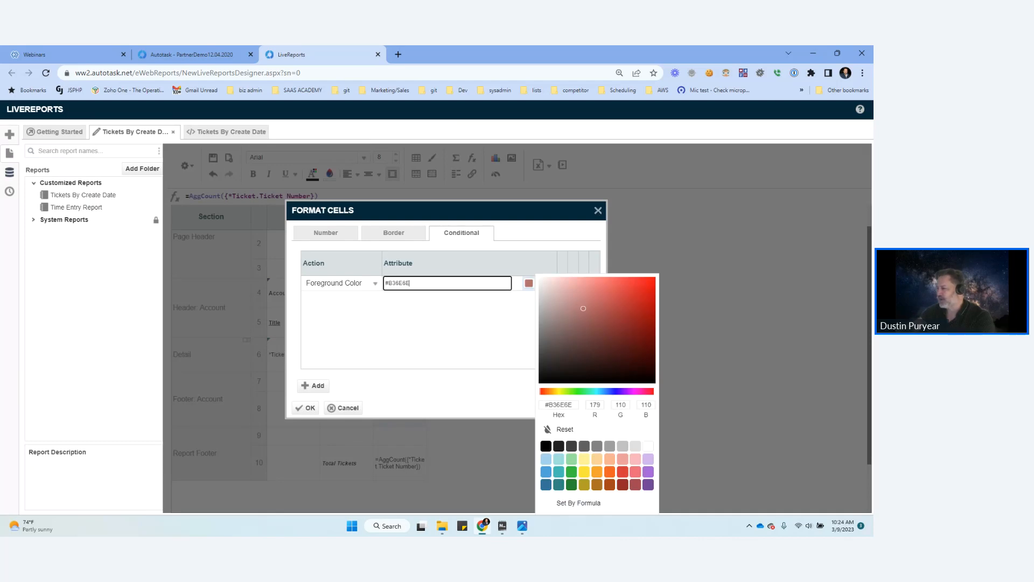
drag(583, 309, 655, 277)
click(446, 337)
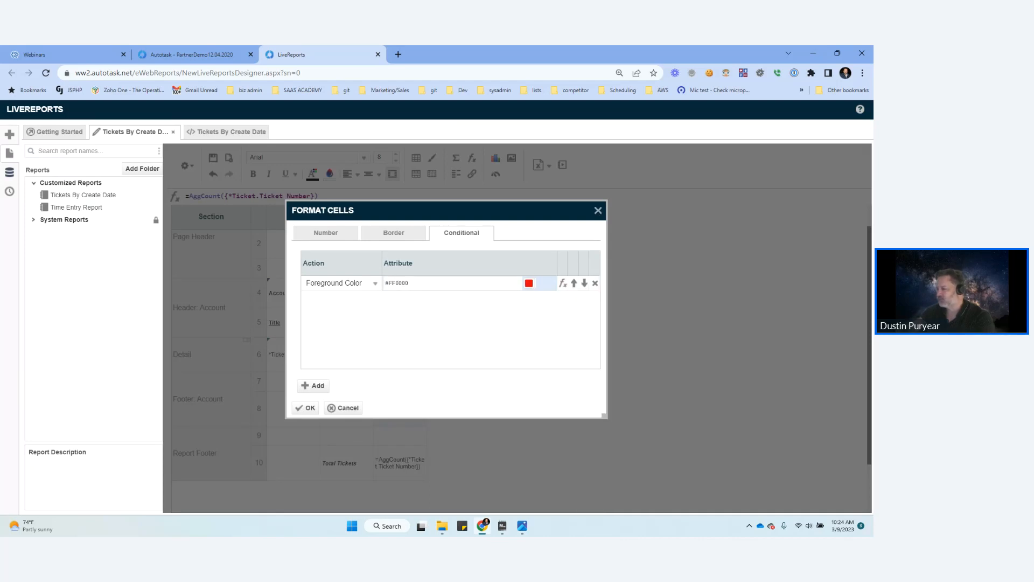
click(305, 408)
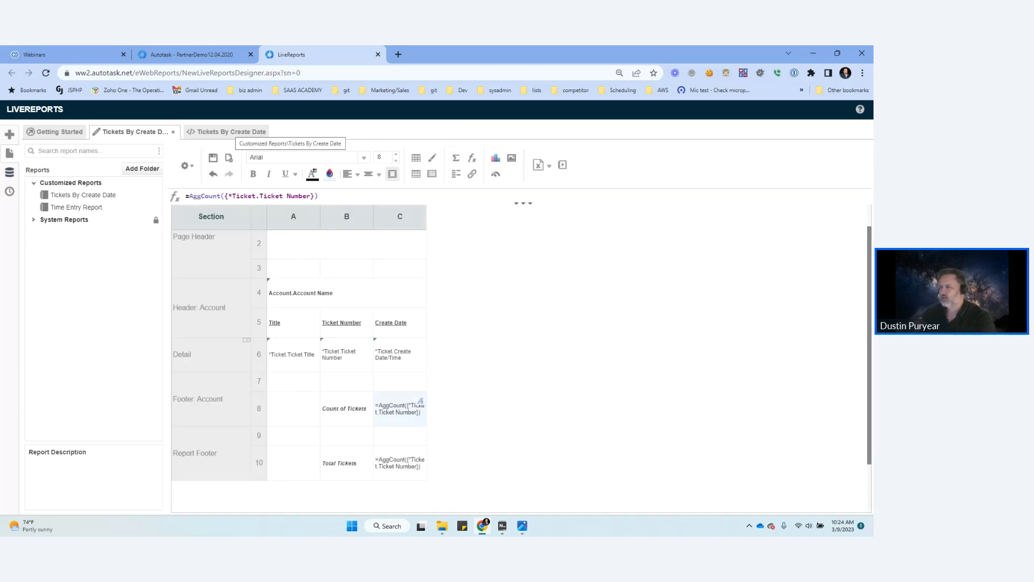
Step: Close the outdated output, then save and rerun the report to check the ticket count colors before returning to the design
click(229, 132)
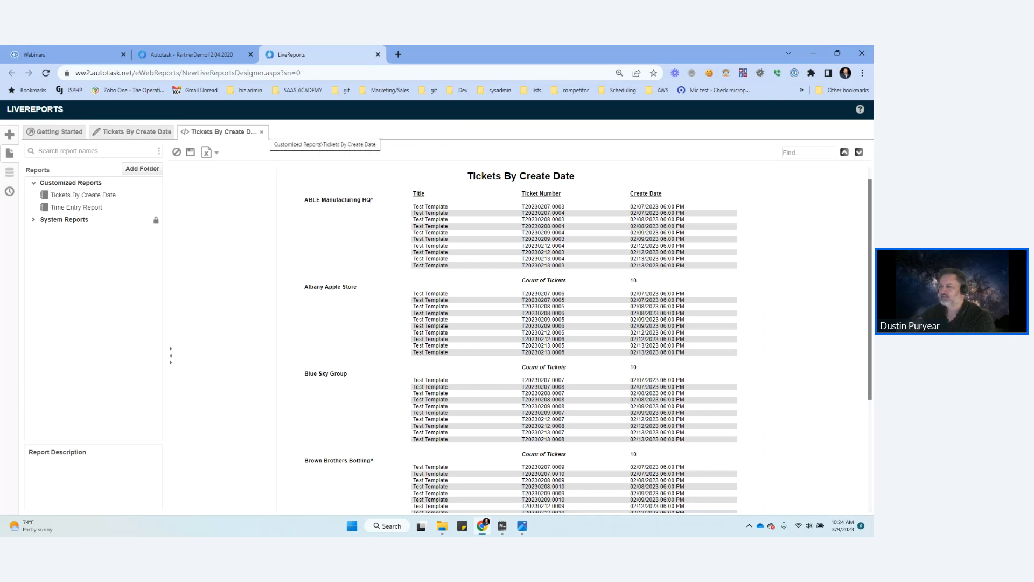
click(261, 132)
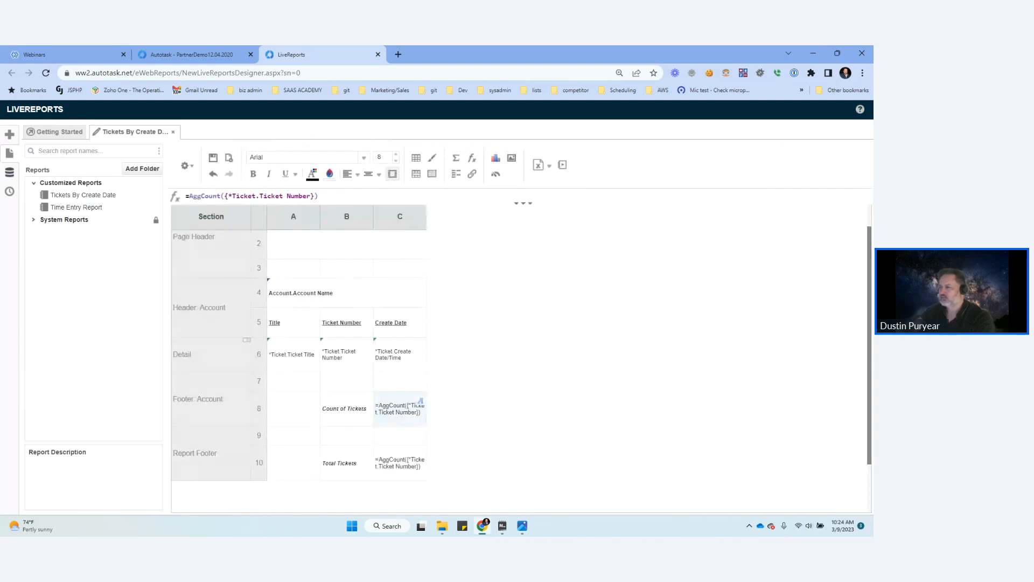
click(213, 158)
click(562, 165)
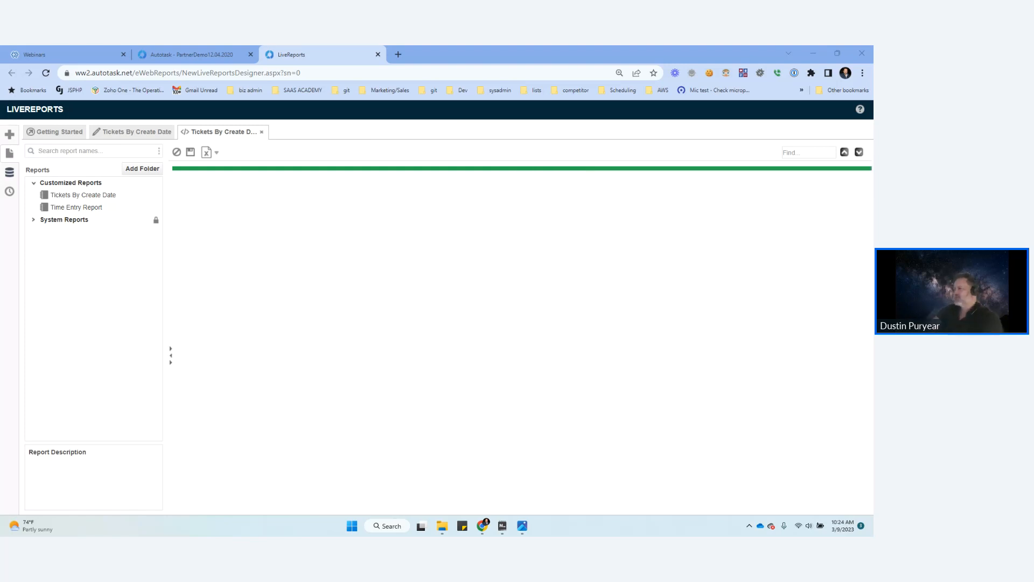
scroll(520, 339, down, 5)
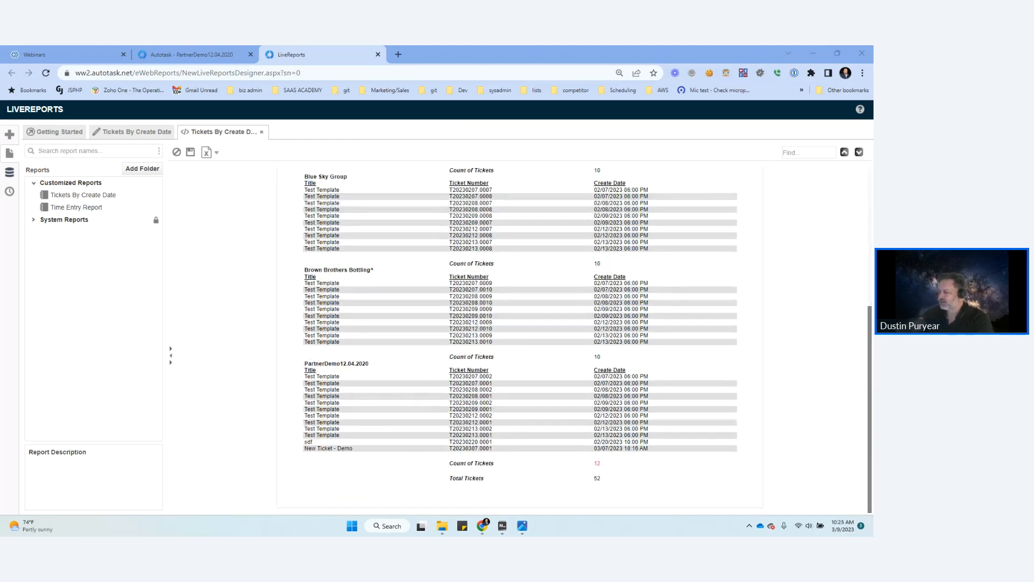
click(155, 132)
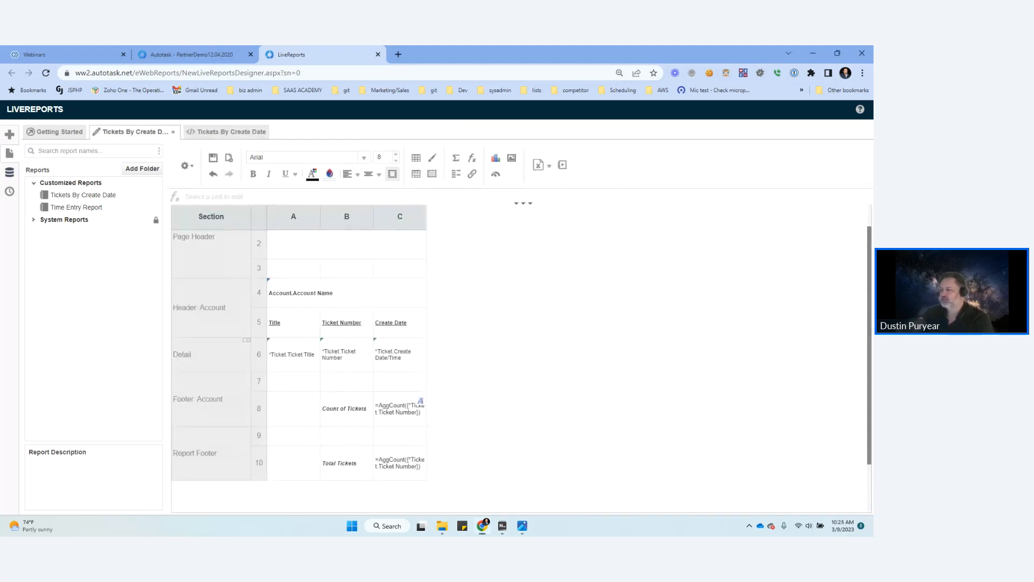
Step: Add a second conditional format to C8 that uses Suppress Row with the formula CellValue()<12
click(399, 409)
click(432, 157)
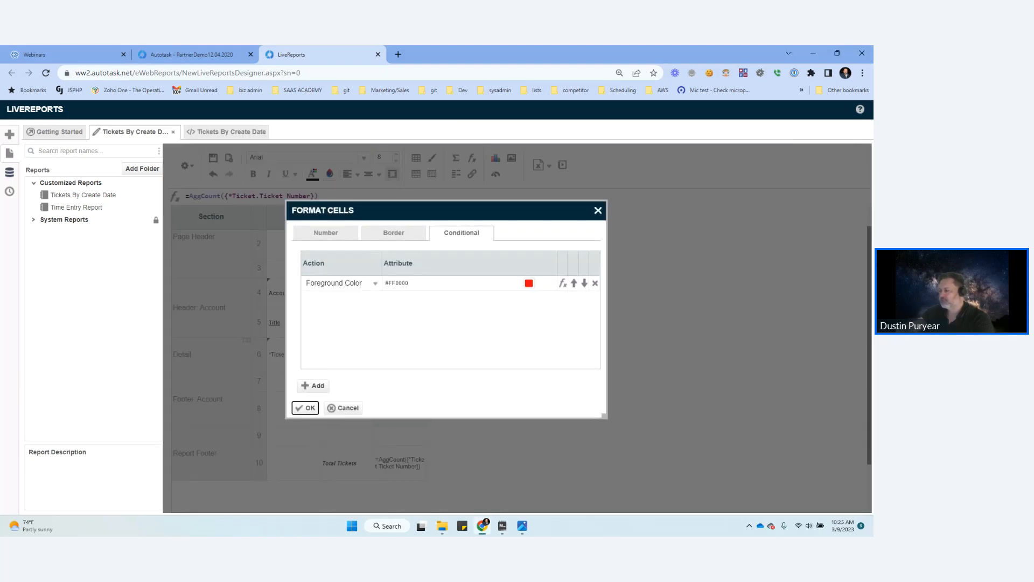
click(313, 386)
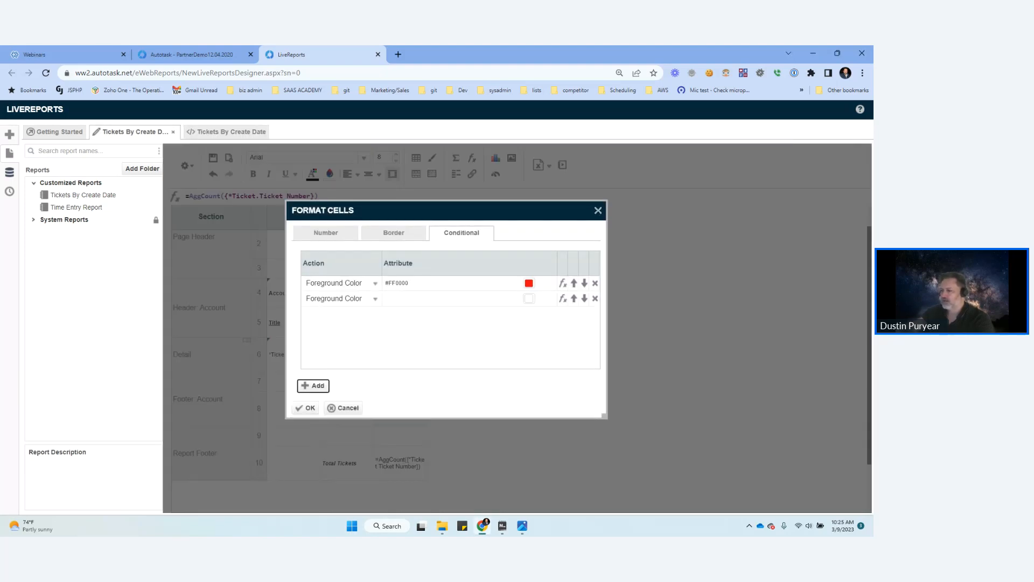
click(529, 298)
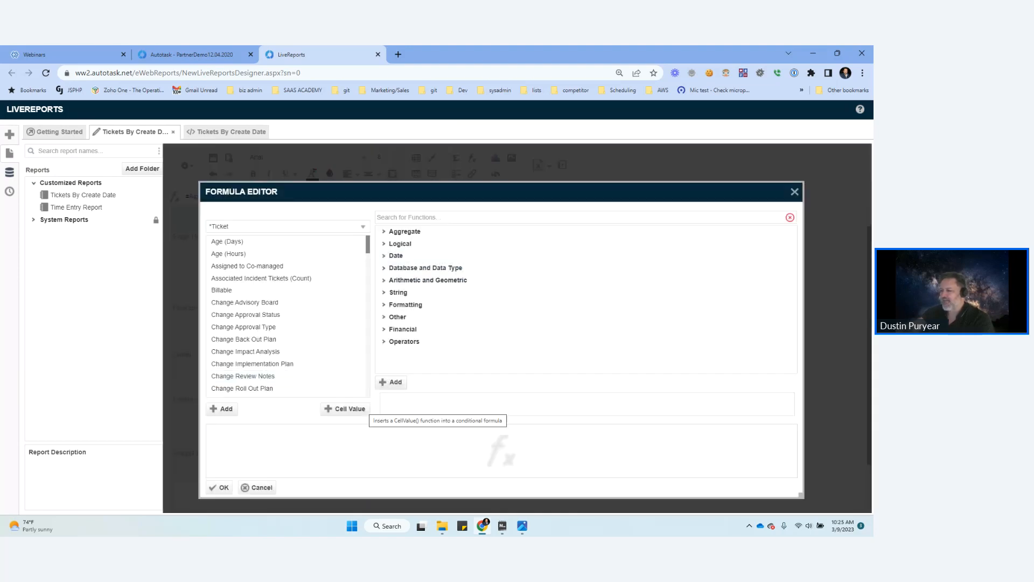
click(345, 409)
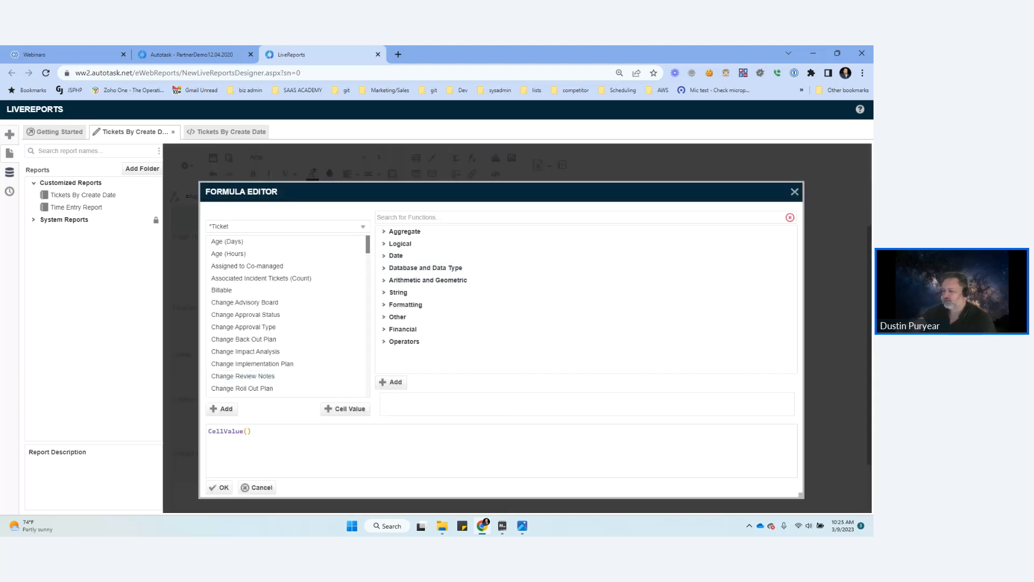
text(<12)
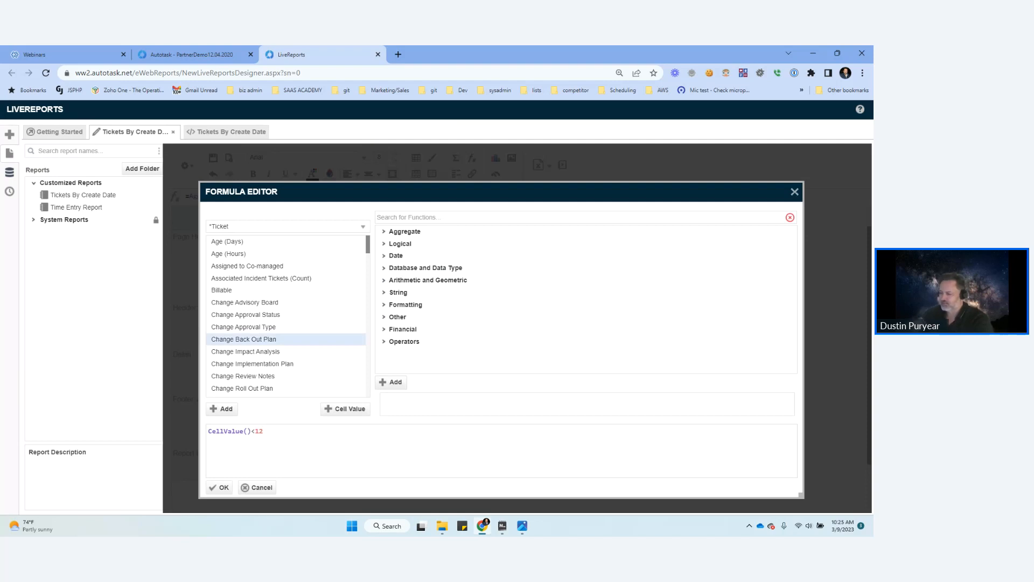
click(219, 488)
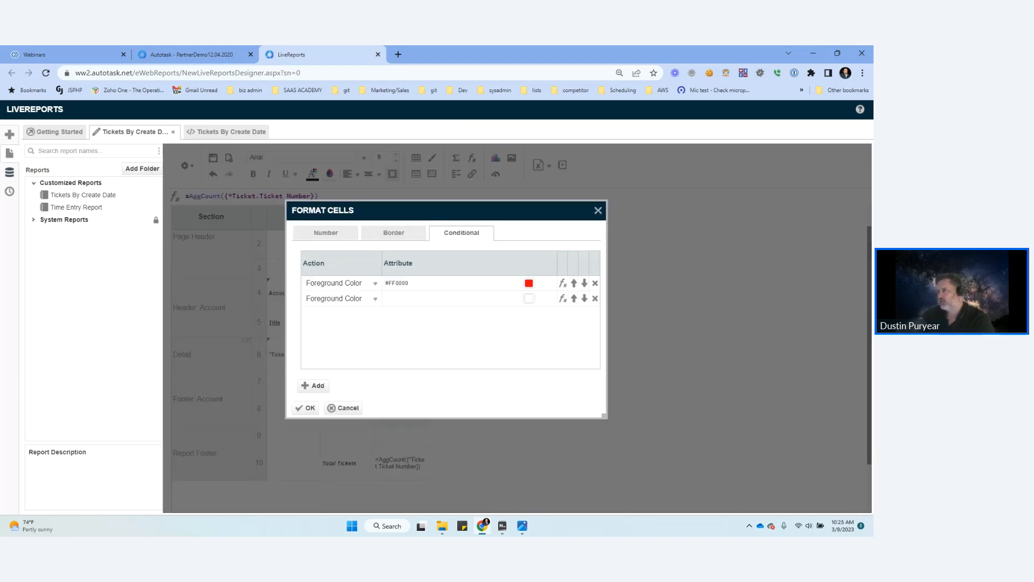
click(372, 298)
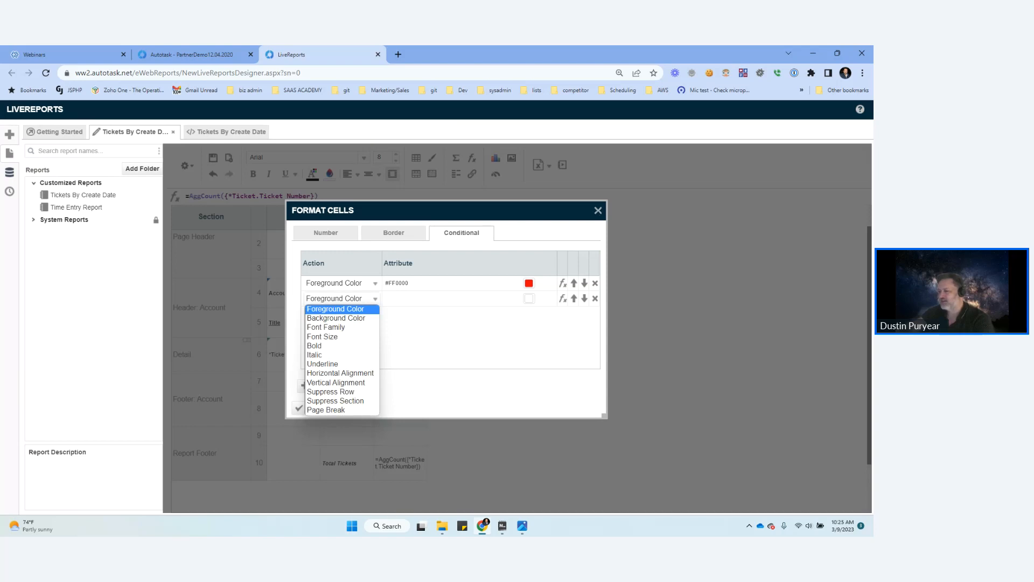
click(330, 392)
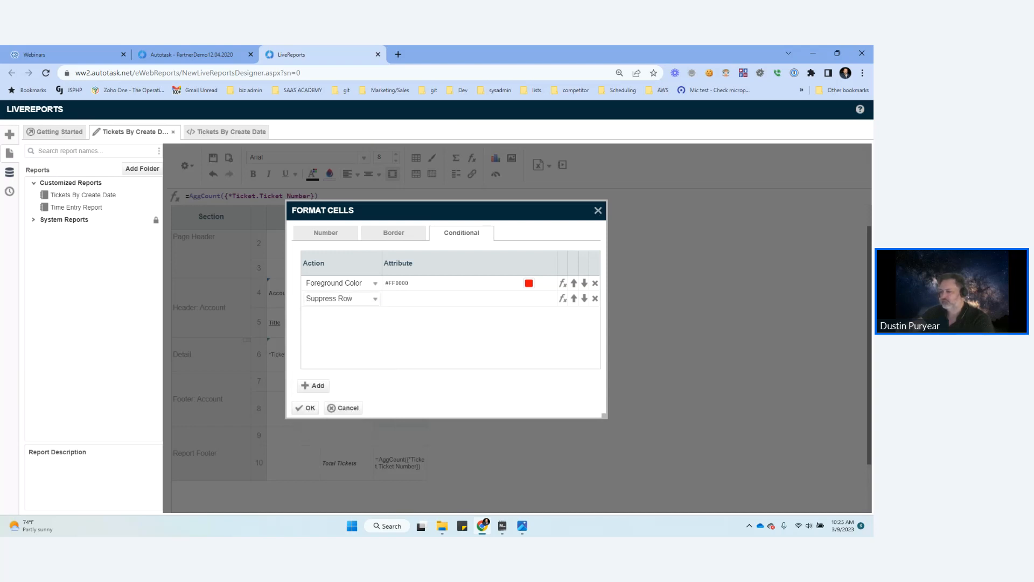
click(303, 408)
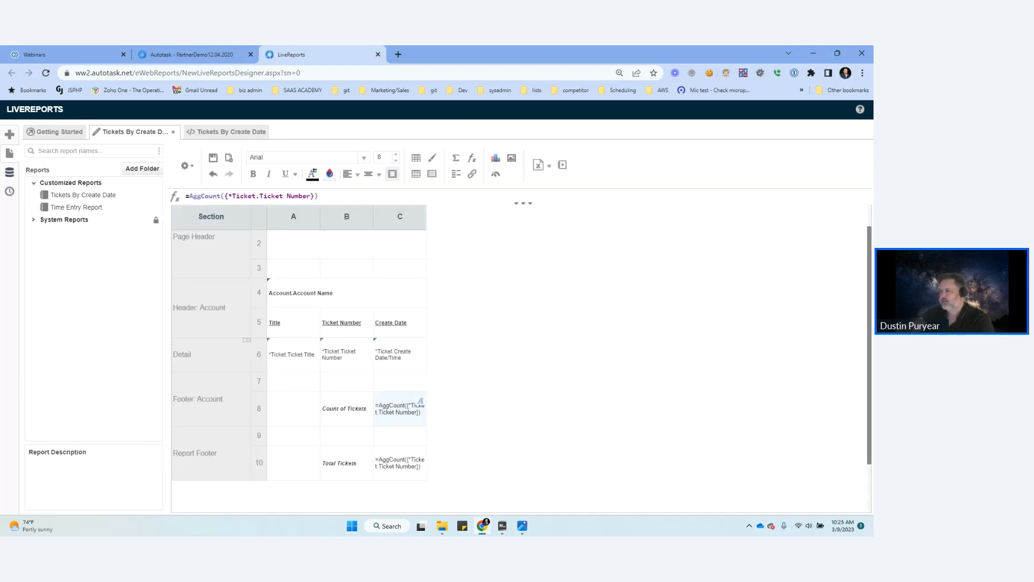
Step: Run the report again, examine the account footers' ticket counts and return to the report design
click(562, 165)
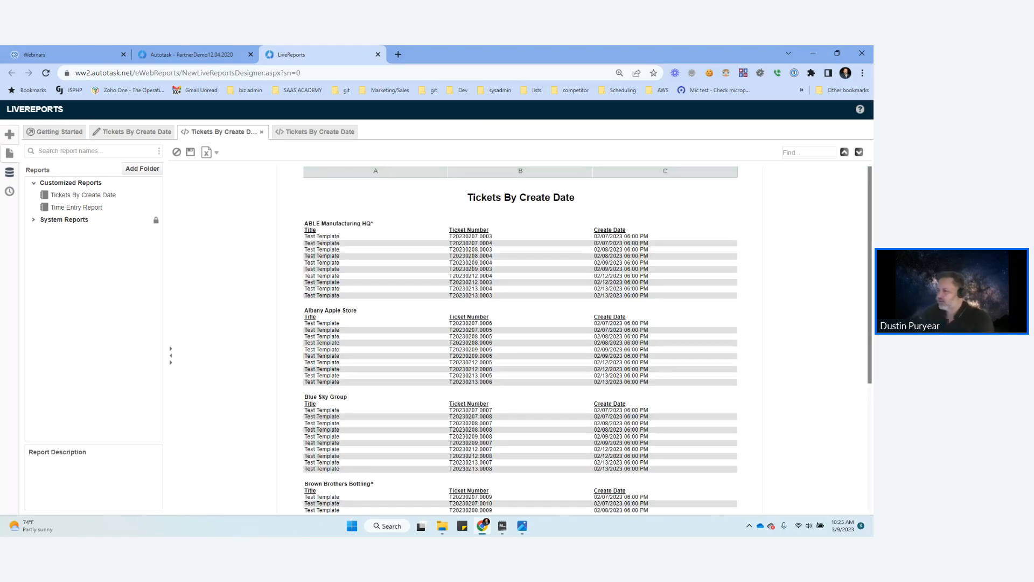
scroll(520, 339, down, 5)
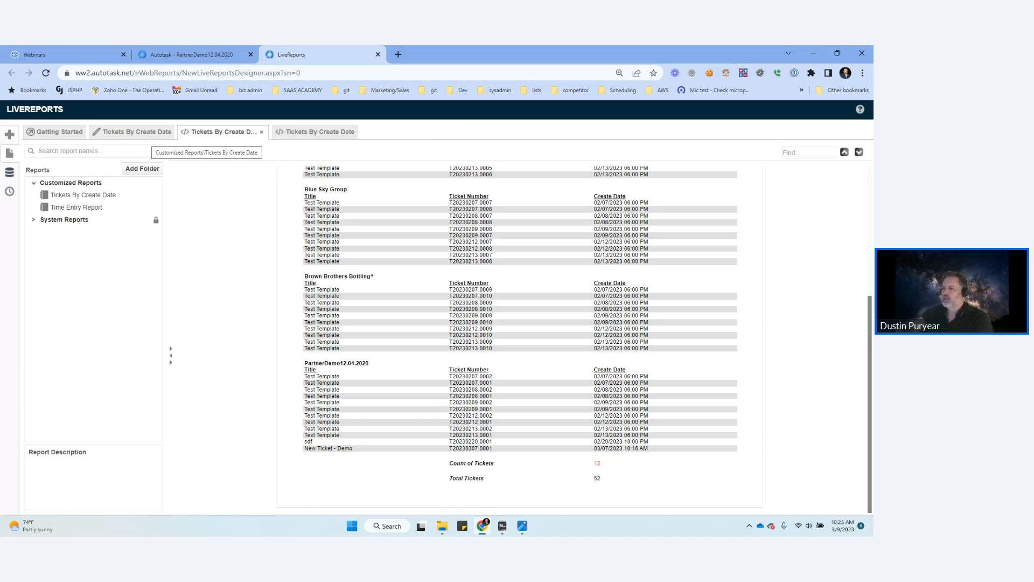
click(132, 132)
Step: Change the second conditional format's action on the account ticket count in C8 to Suppress Section
click(421, 401)
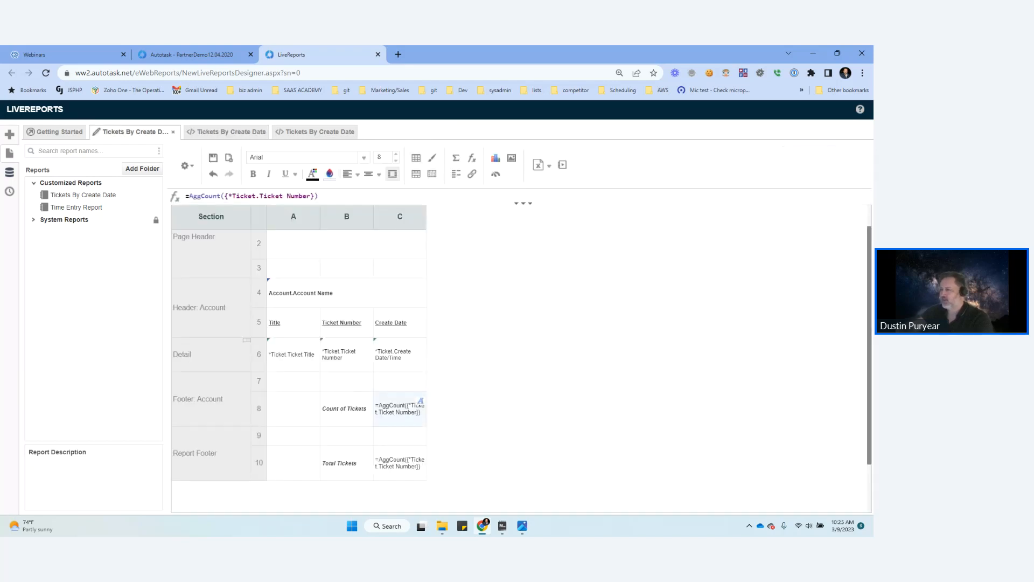
click(416, 158)
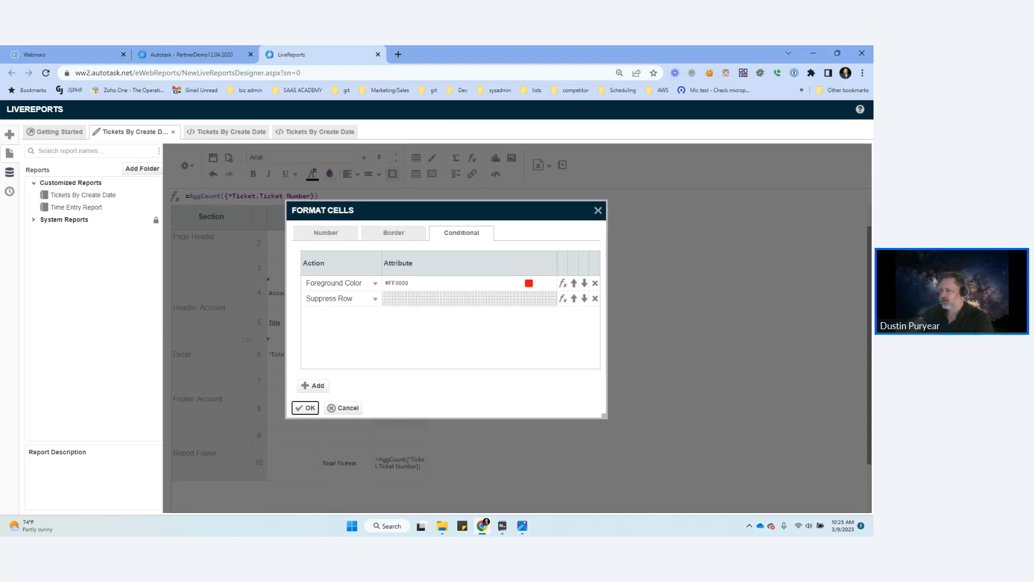
click(339, 298)
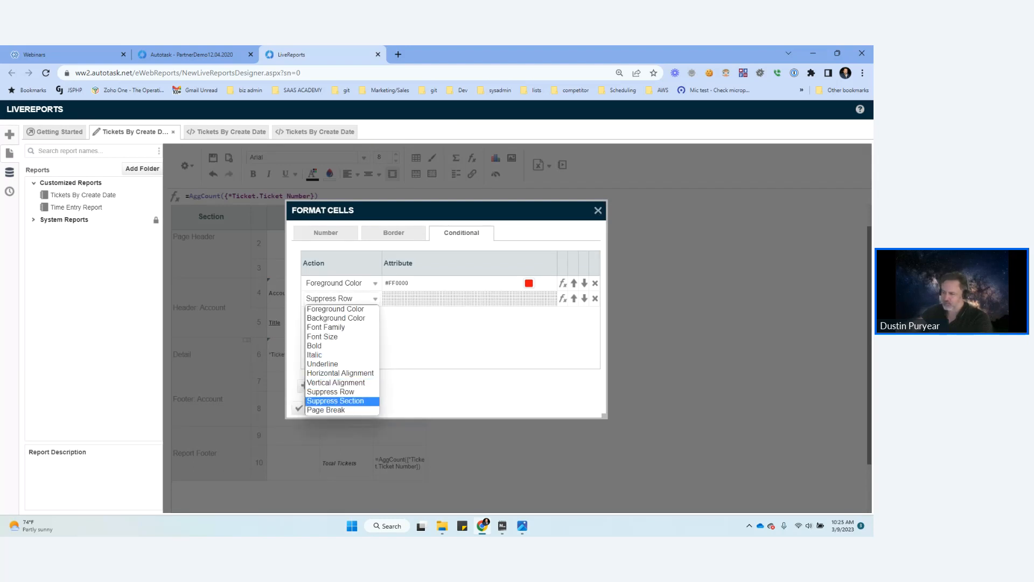
click(335, 401)
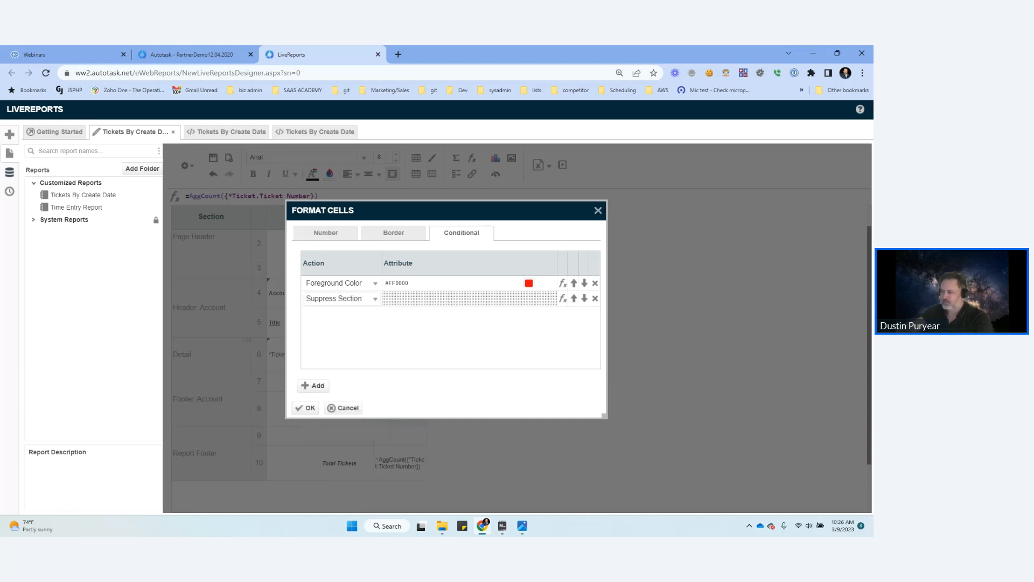
click(306, 407)
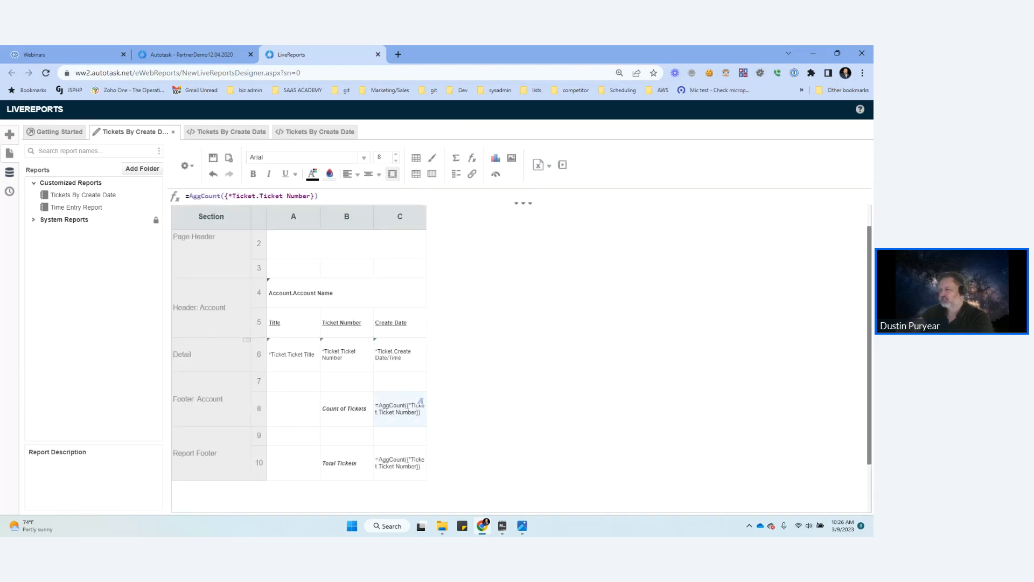
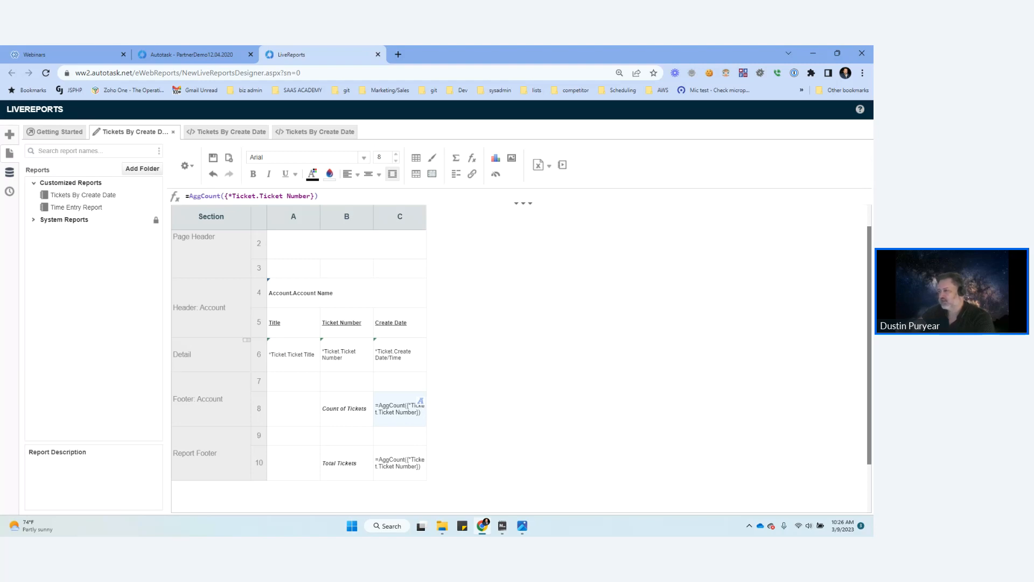
Step: Enter 11211 in cell B7 of the account footer, then save and run the report
click(346, 382)
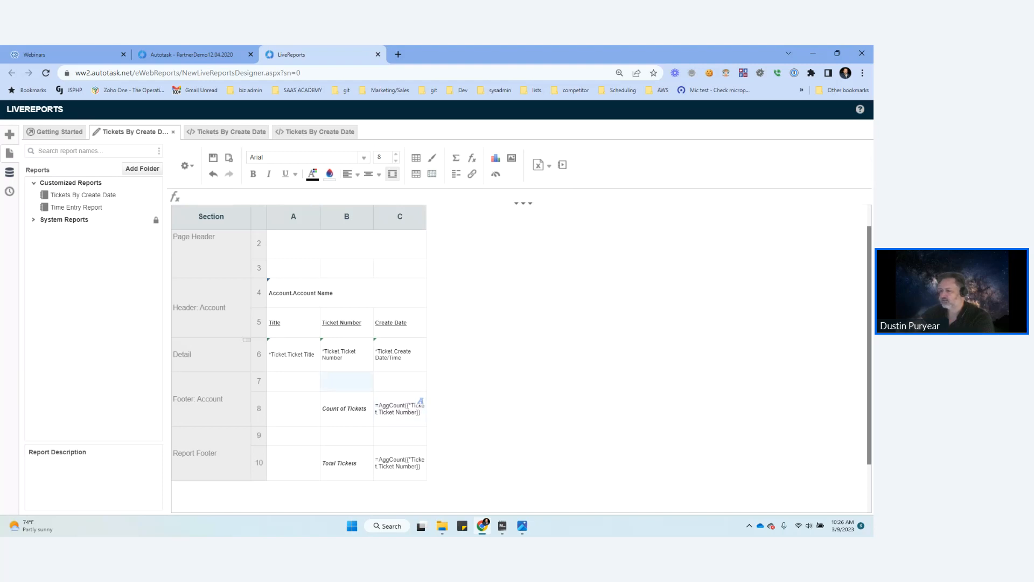
text(11211)
key(Tab)
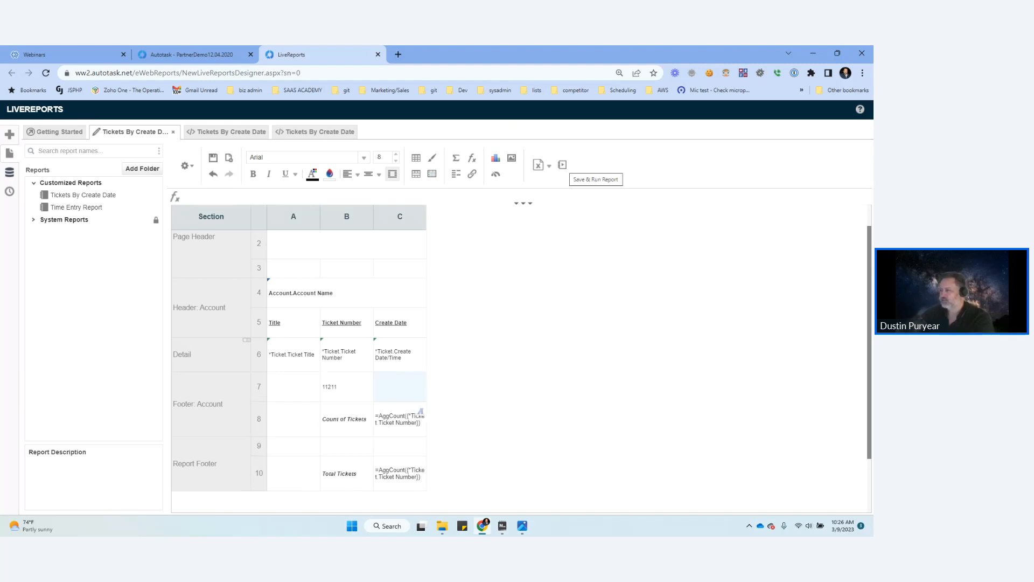
click(563, 165)
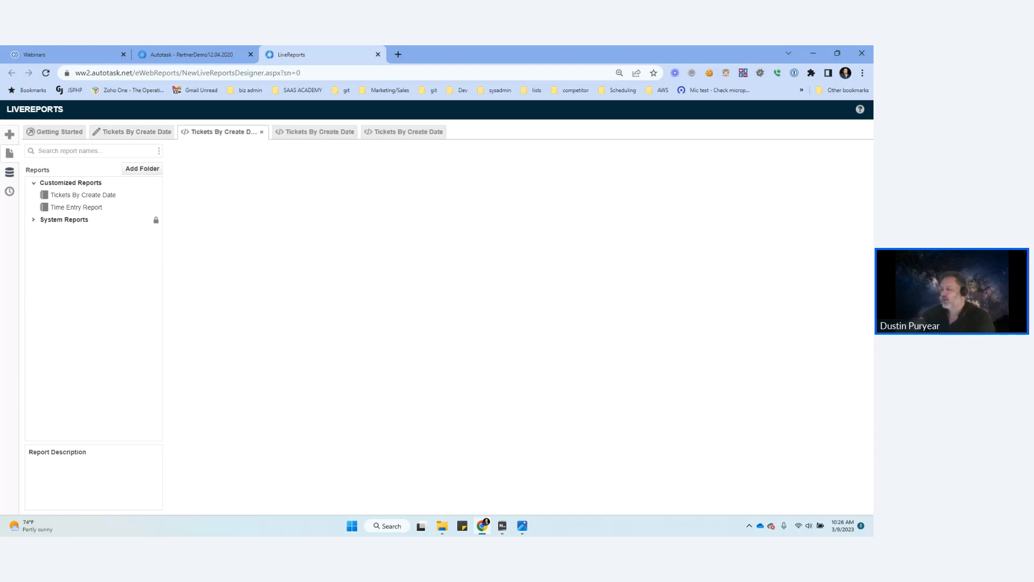
Step: Close the two outdated report outputs and examine the account footers and totals in the newest output
click(133, 132)
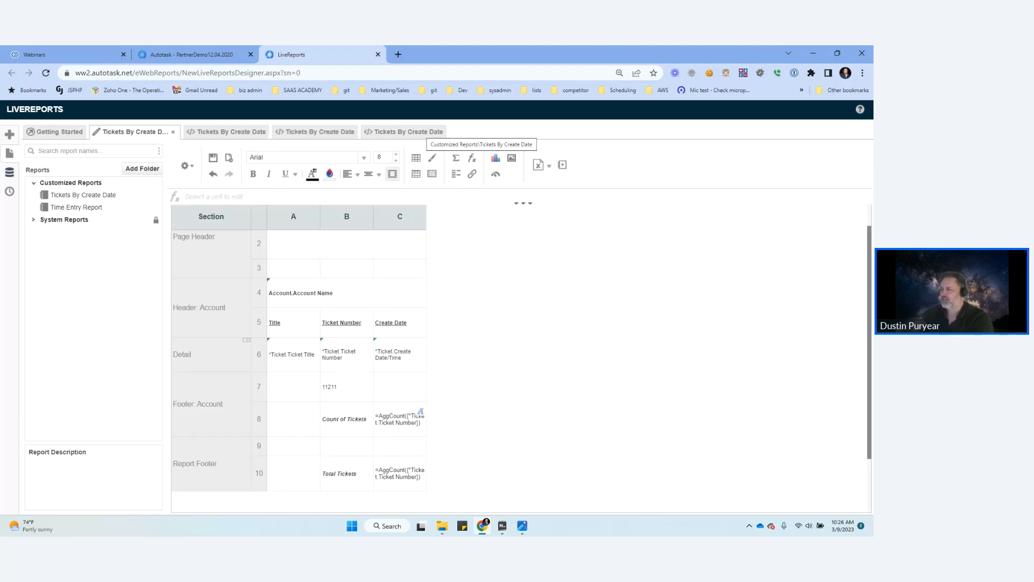
click(423, 132)
click(439, 132)
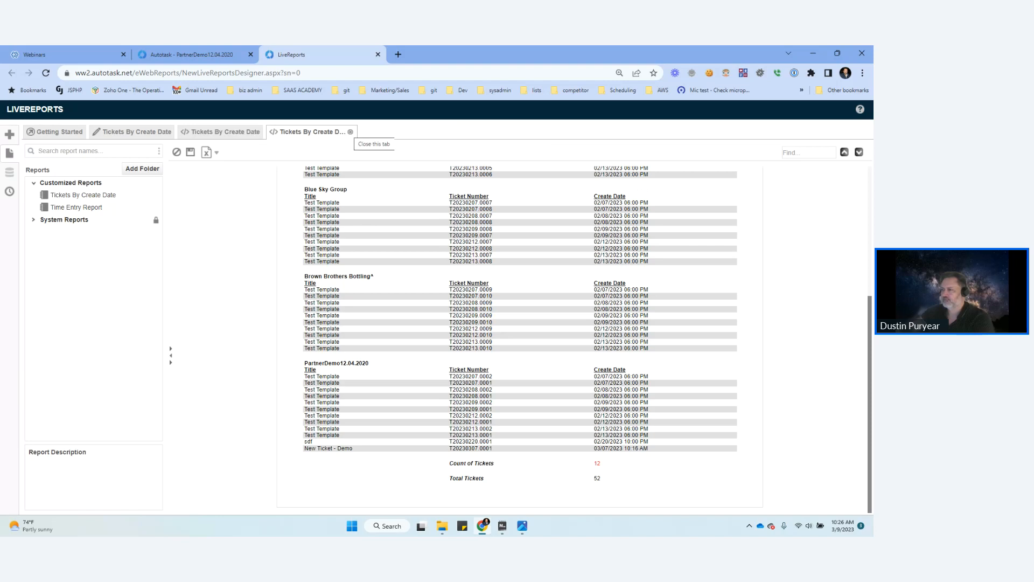
click(350, 132)
scroll(381, 340, down, 7)
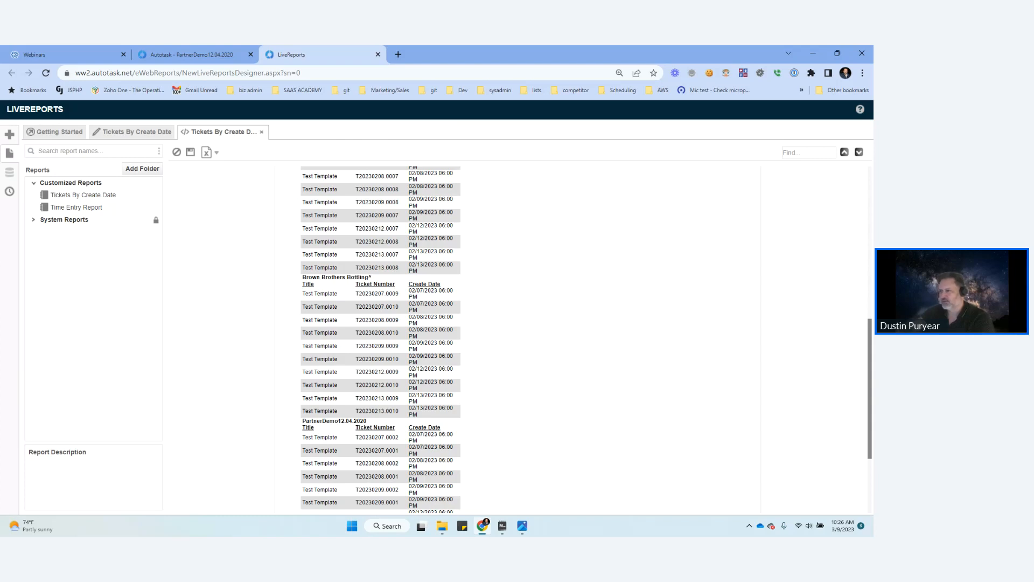
scroll(380, 340, down, 3)
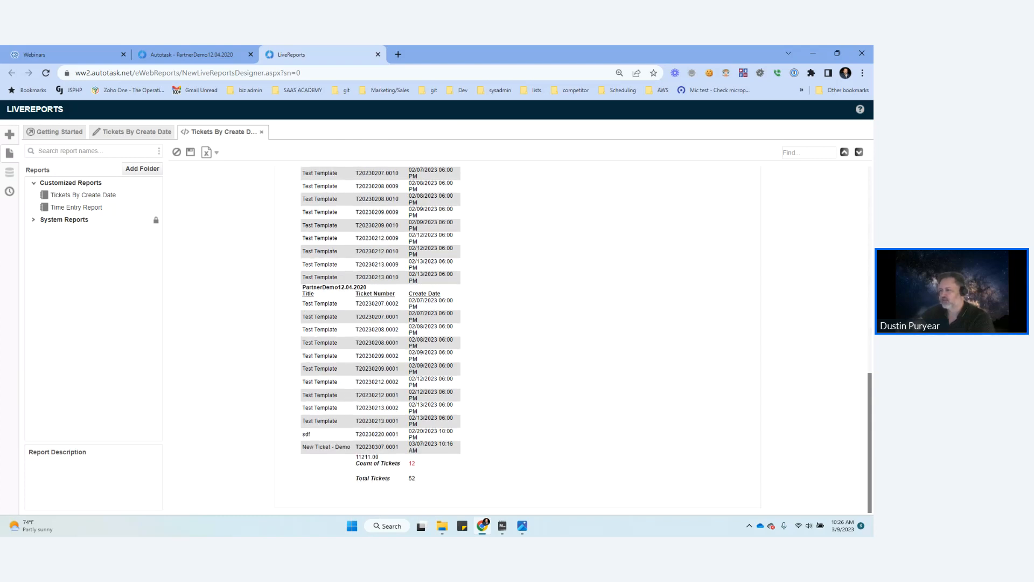
scroll(381, 340, up, 3)
scroll(380, 339, down, 3)
Step: Return to the report design and insert a blank row after ticket row 6 in the Detail section
click(154, 132)
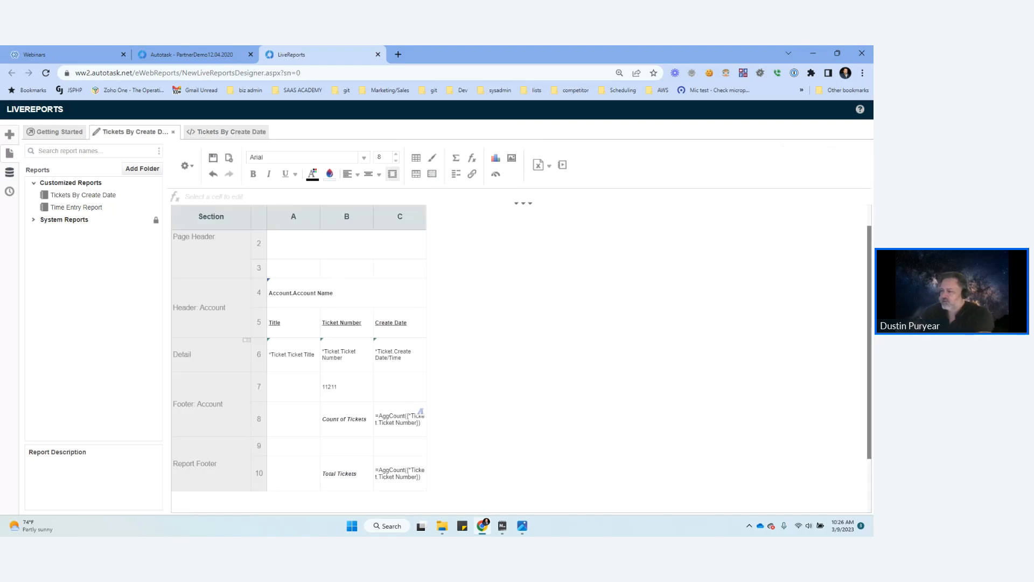
right_click(262, 350)
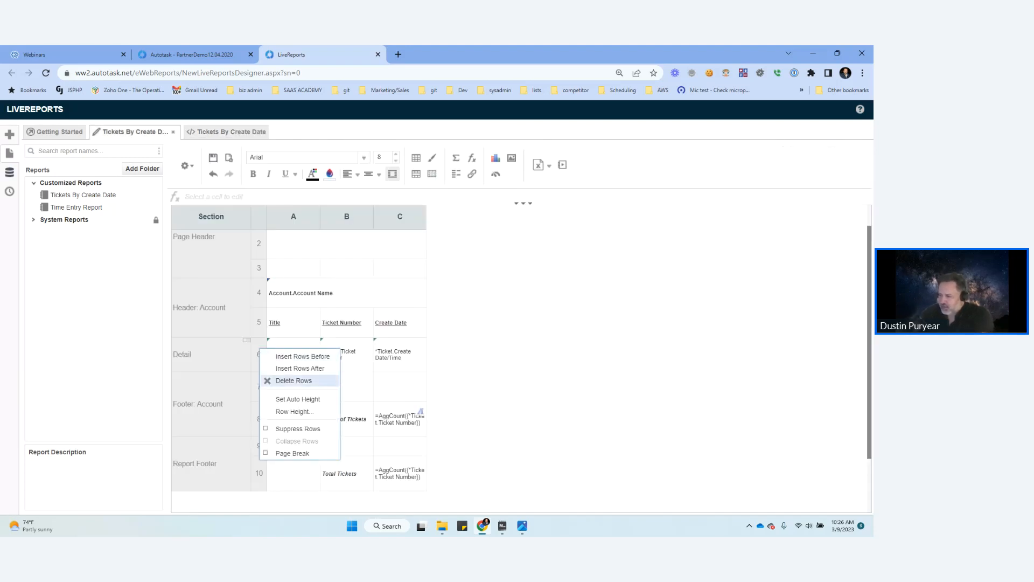
click(294, 381)
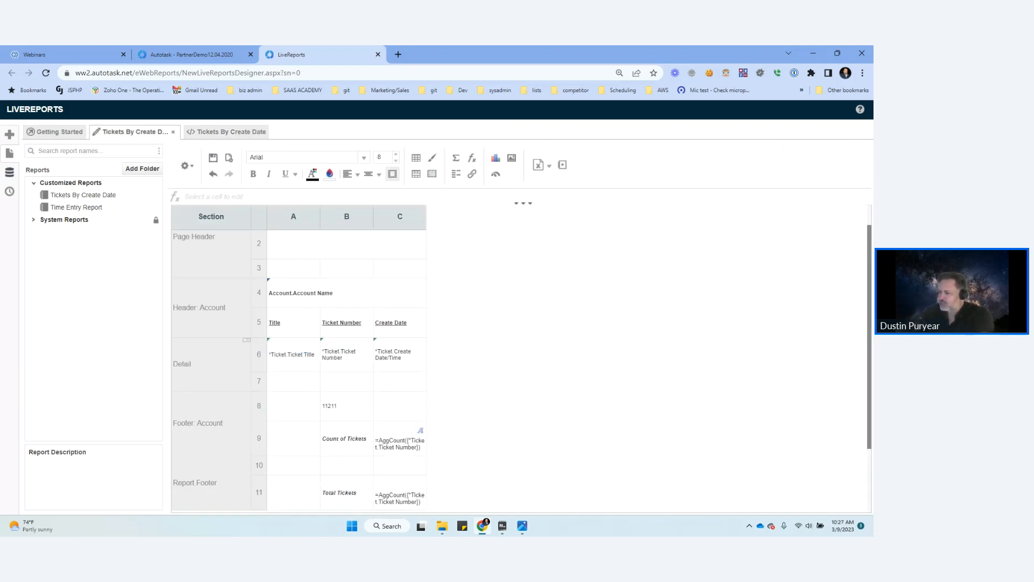
click(400, 381)
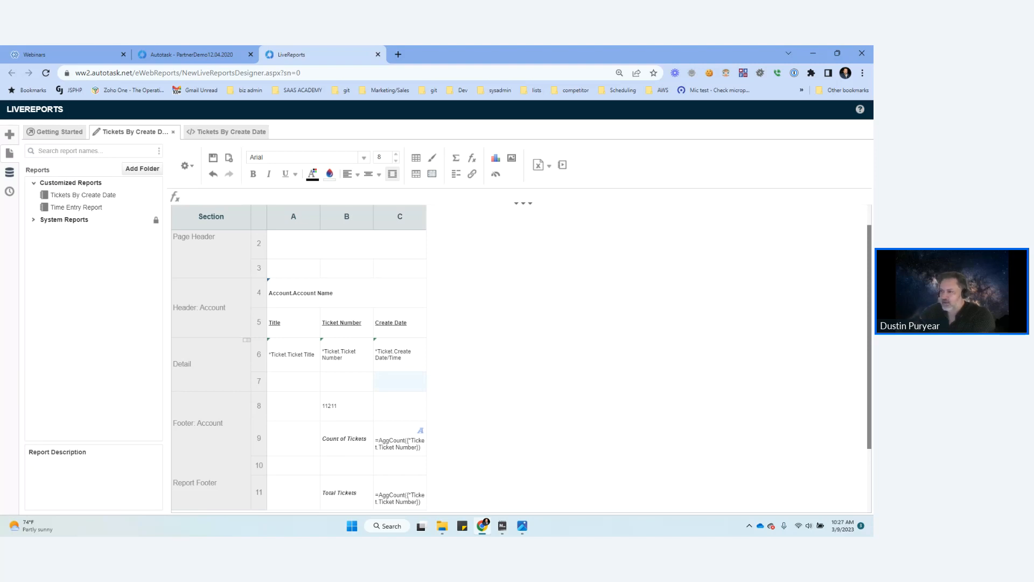
Step: Examine the Create Date values of the last account in the report output, then return to the report design
click(250, 132)
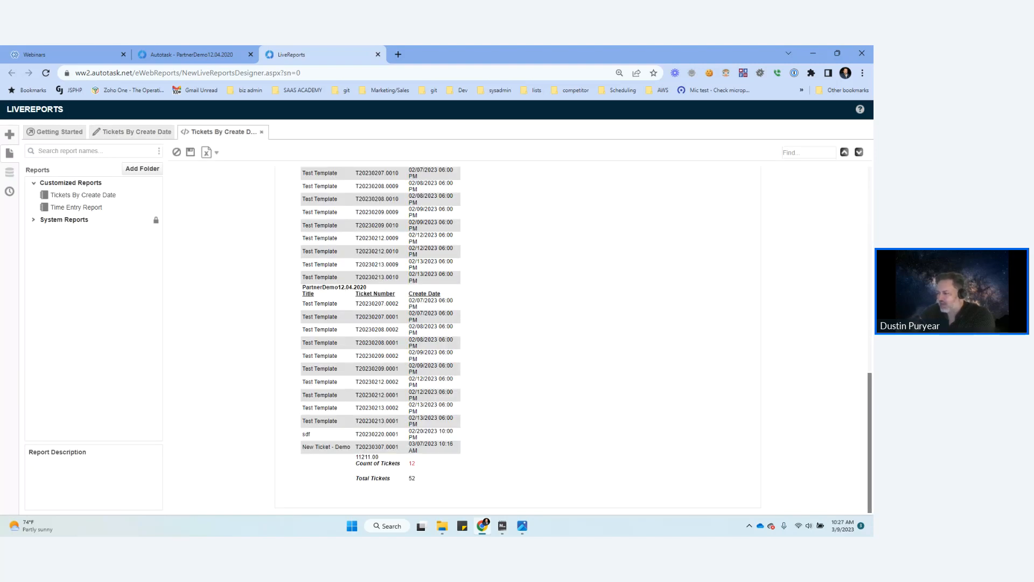
drag(412, 301, 439, 300)
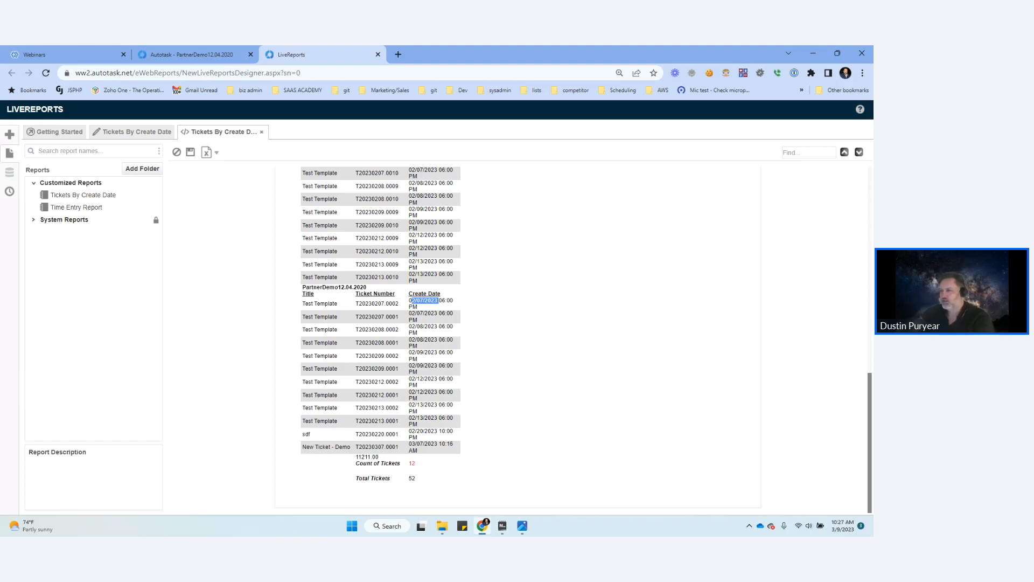
click(146, 132)
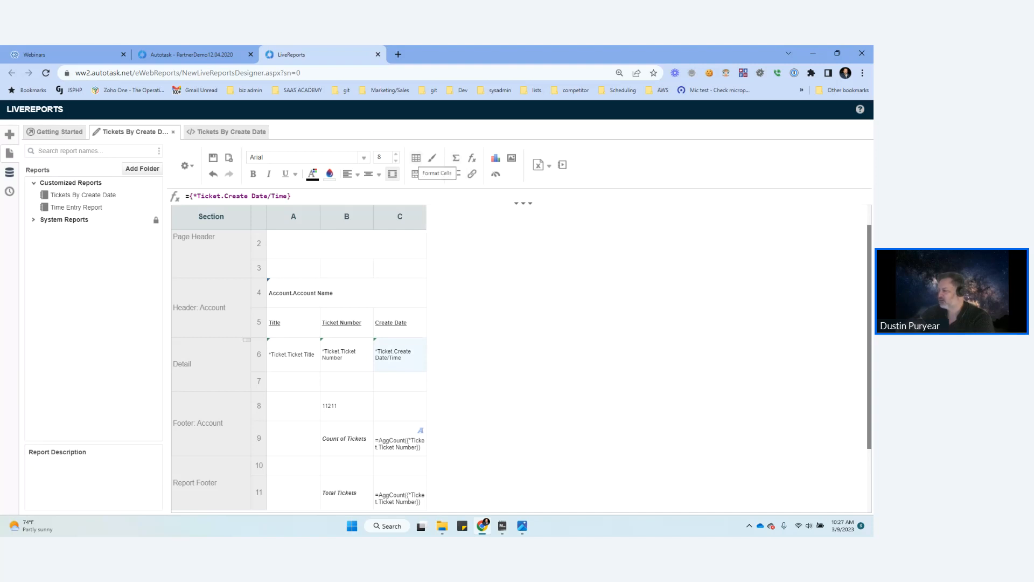
Step: Add a conditional format to the Create Date detail cell C6 and enter CellValue()<10 as its formula
click(417, 157)
click(313, 386)
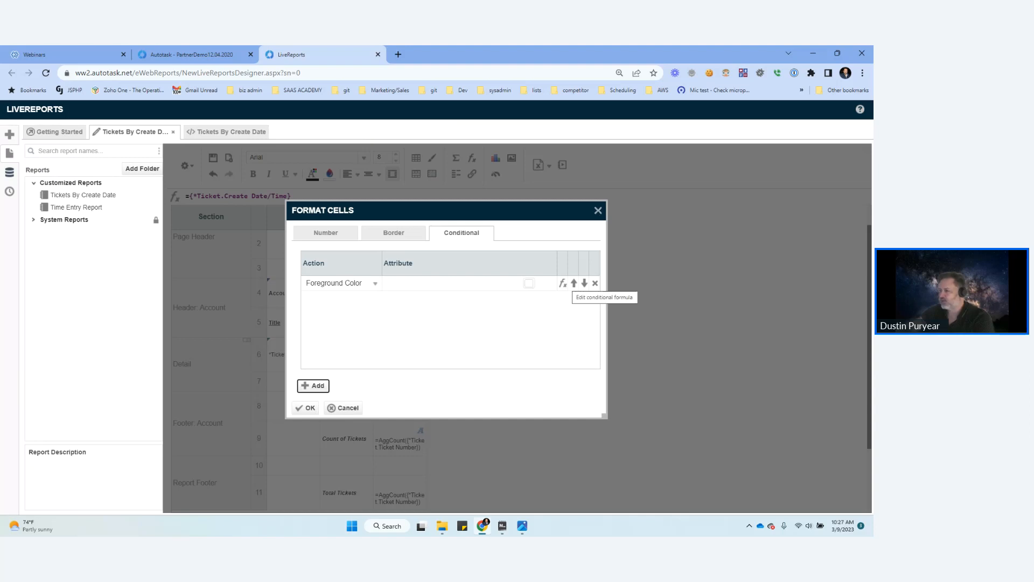
click(563, 283)
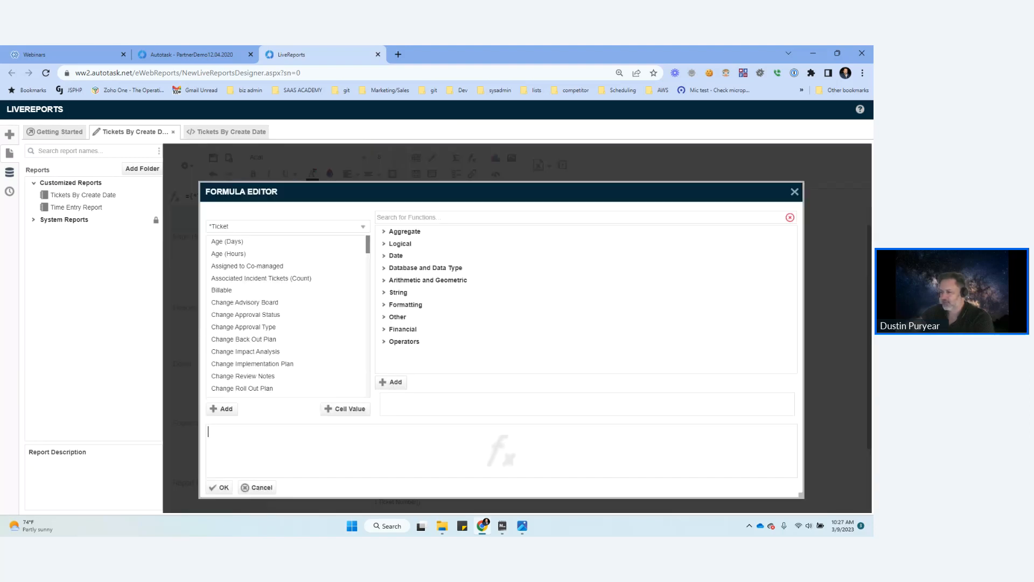
click(345, 409)
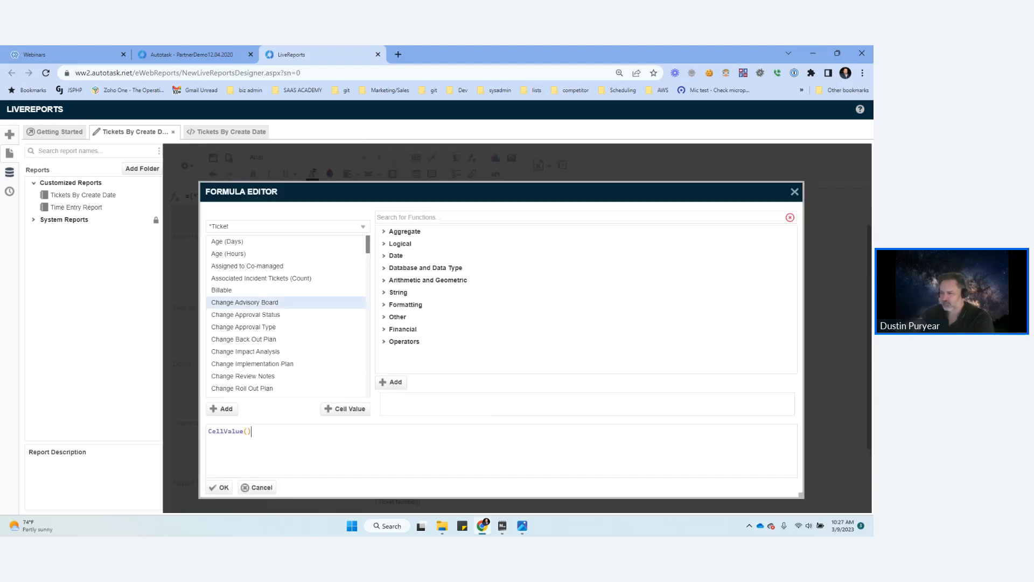
text(<10)
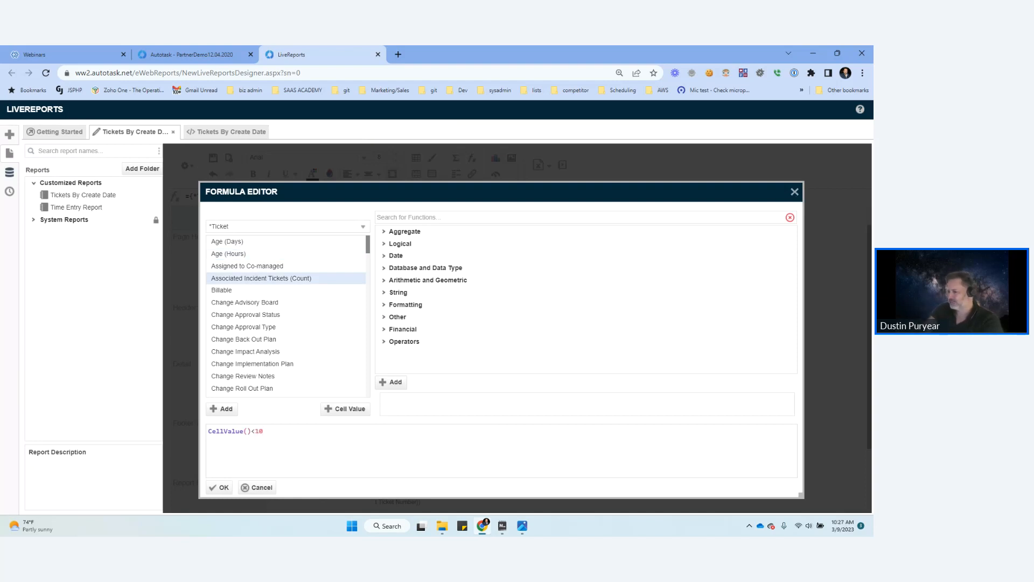
Step: Try to wrap the C6 condition in an And function with a comma for a second argument
key(Home)
text(And()
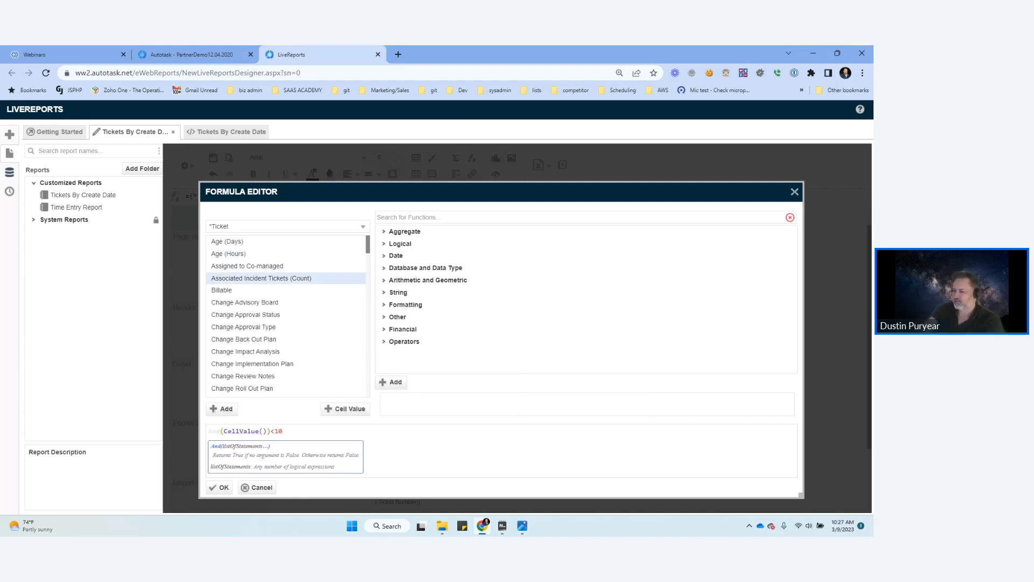
key(End)
text(,)
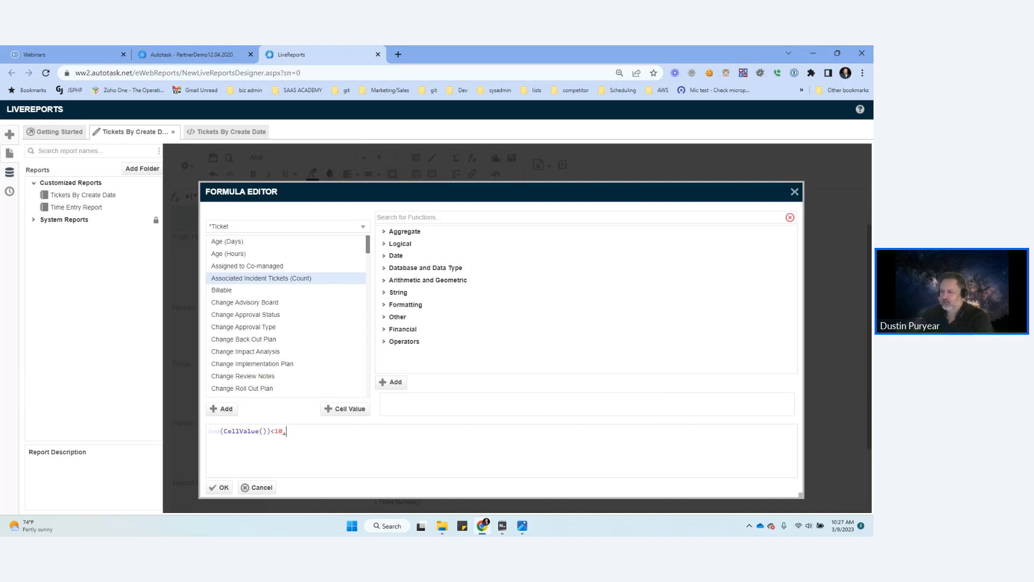
Step: Try to add the Account field condition {Account.Account ID}=0 to the And formula, then leave the formula editor
click(286, 226)
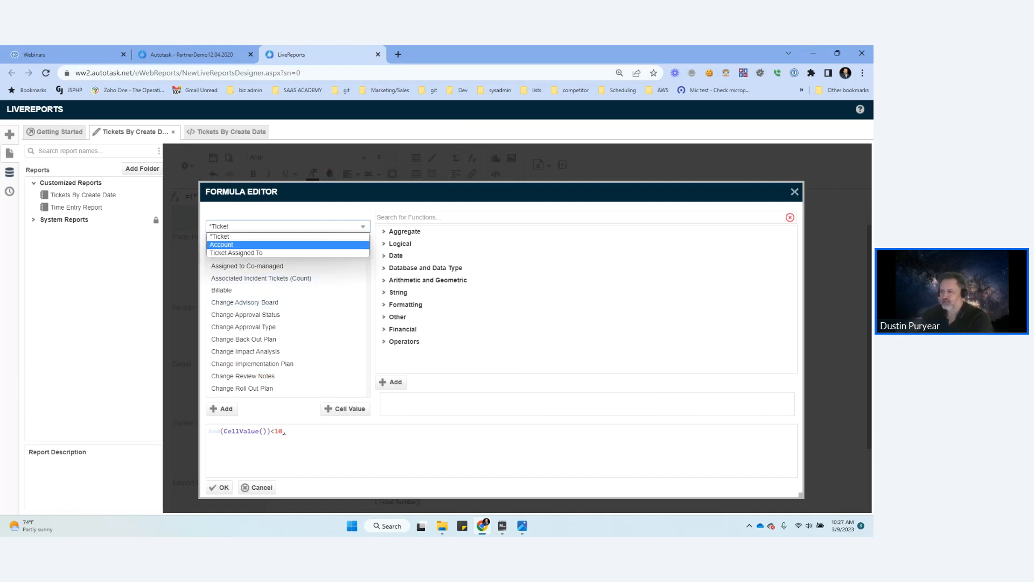
click(232, 244)
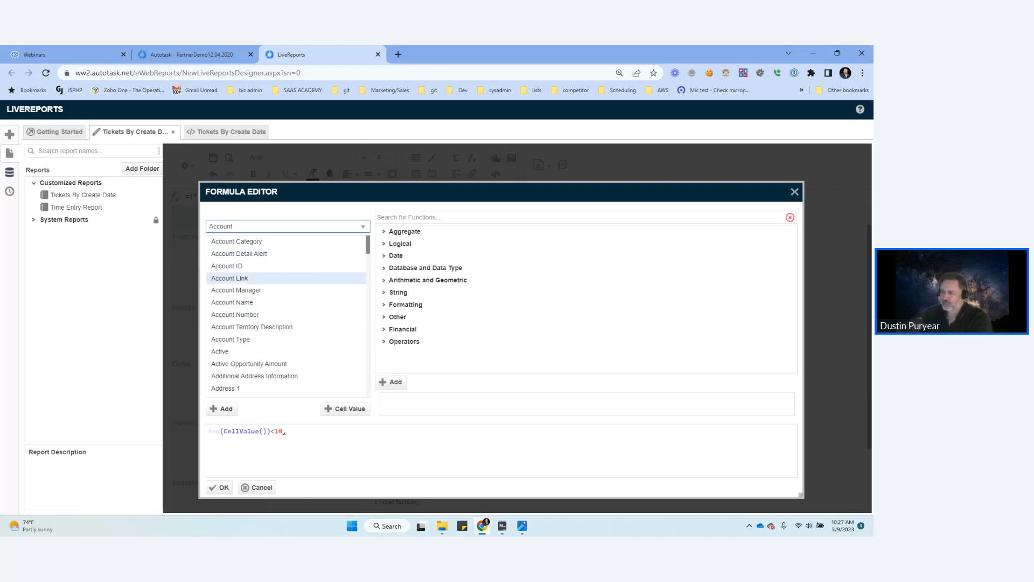
double_click(227, 266)
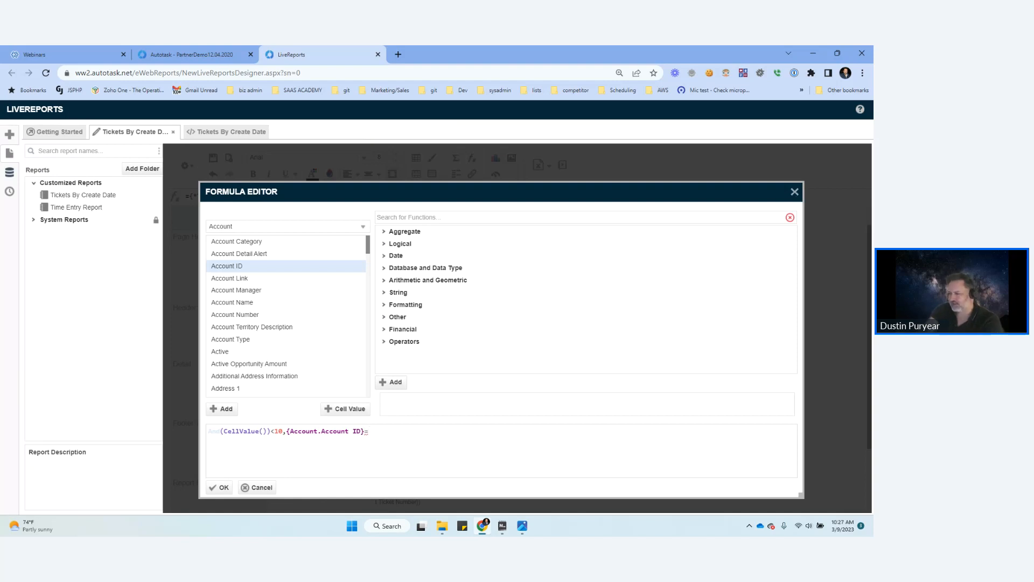
text(=0))
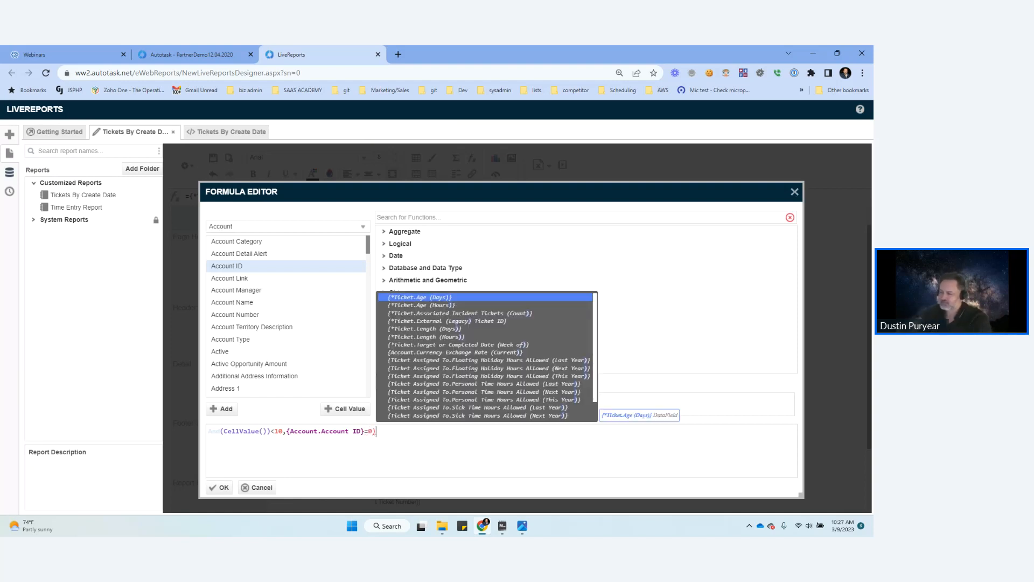
click(309, 432)
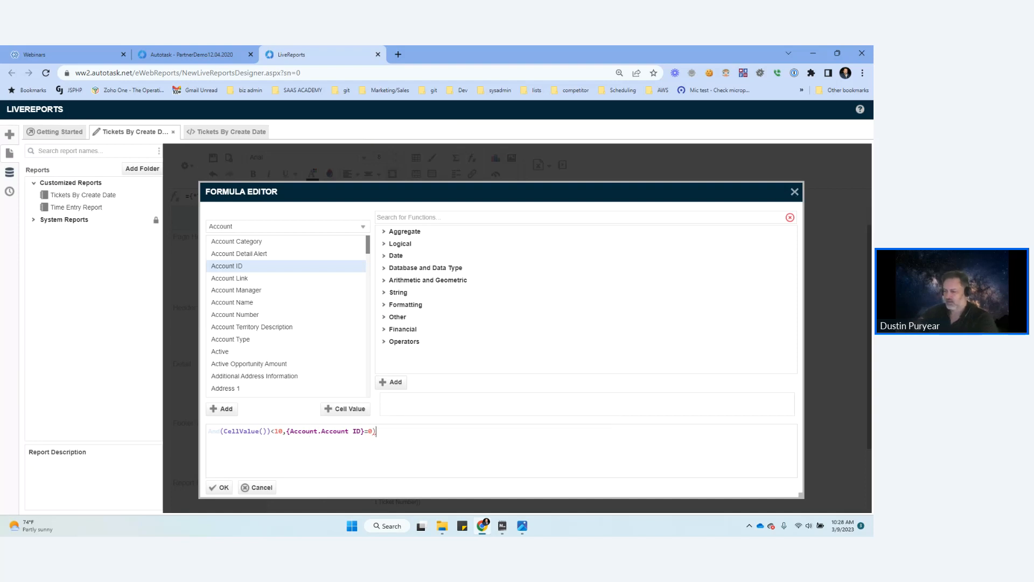
text())
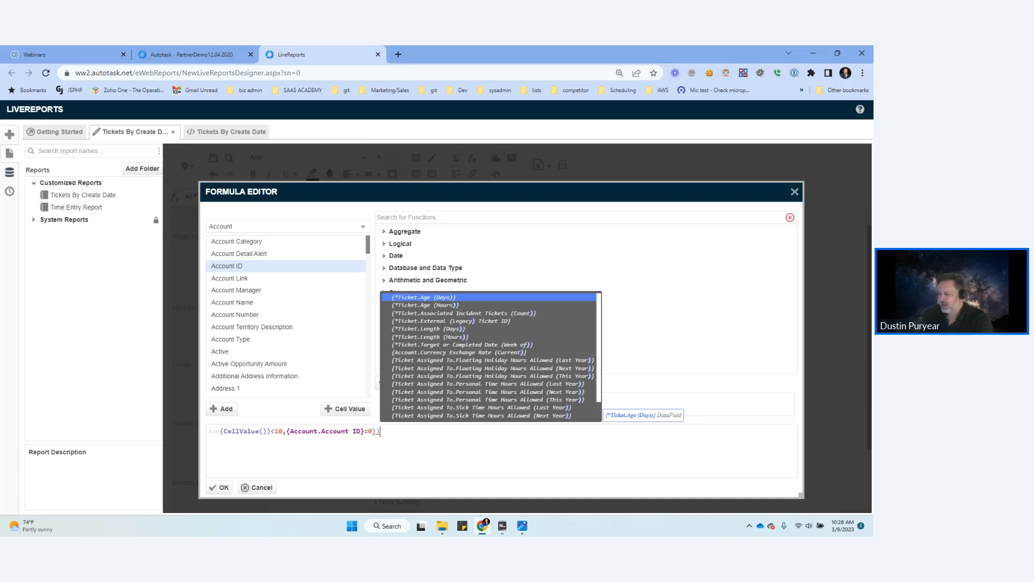
key(Escape)
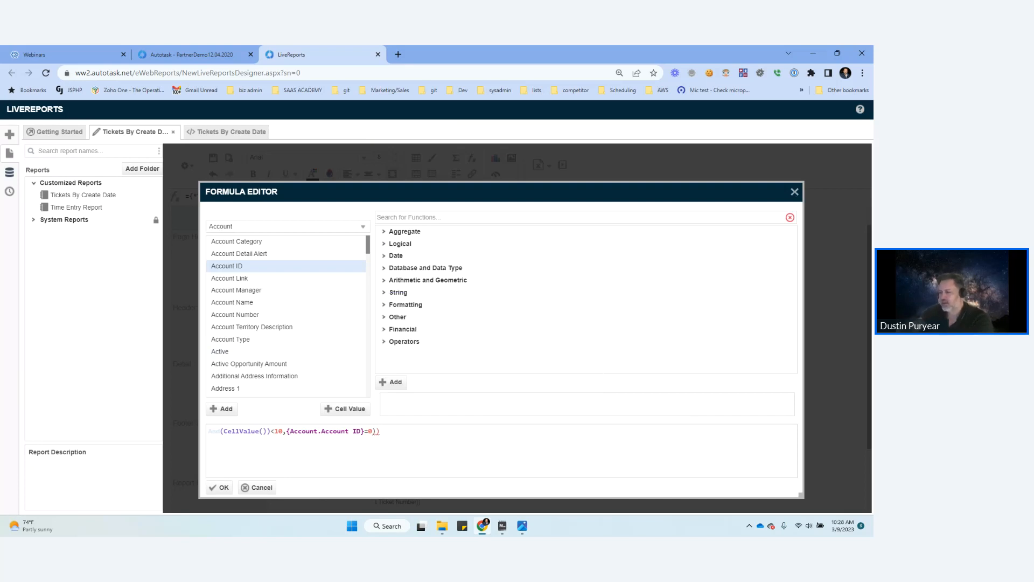
key(Escape)
Step: Set the conditional format's action on the Create Date cell C6 to Suppress Section and close the cell formatting
click(343, 283)
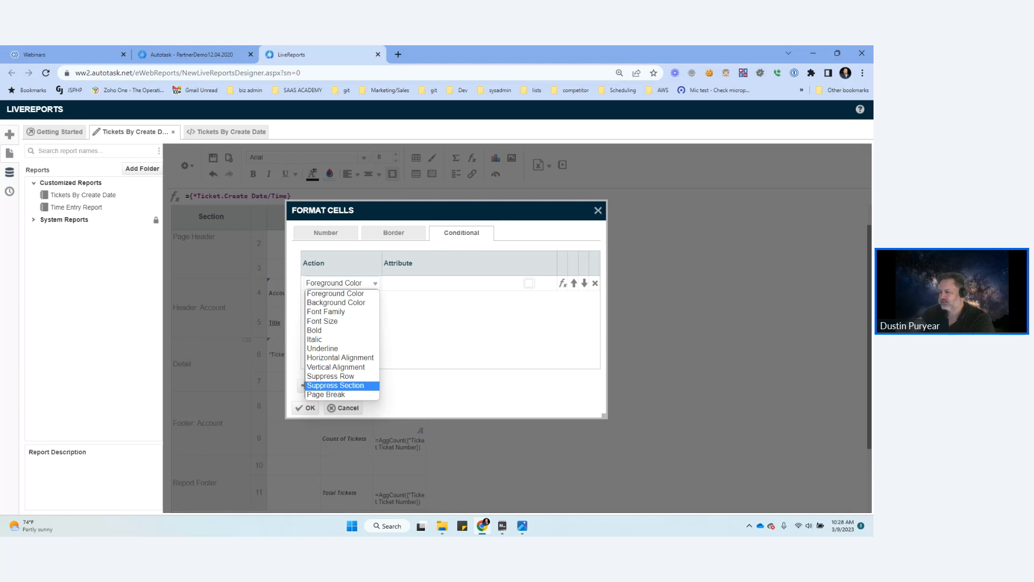
click(336, 386)
click(344, 408)
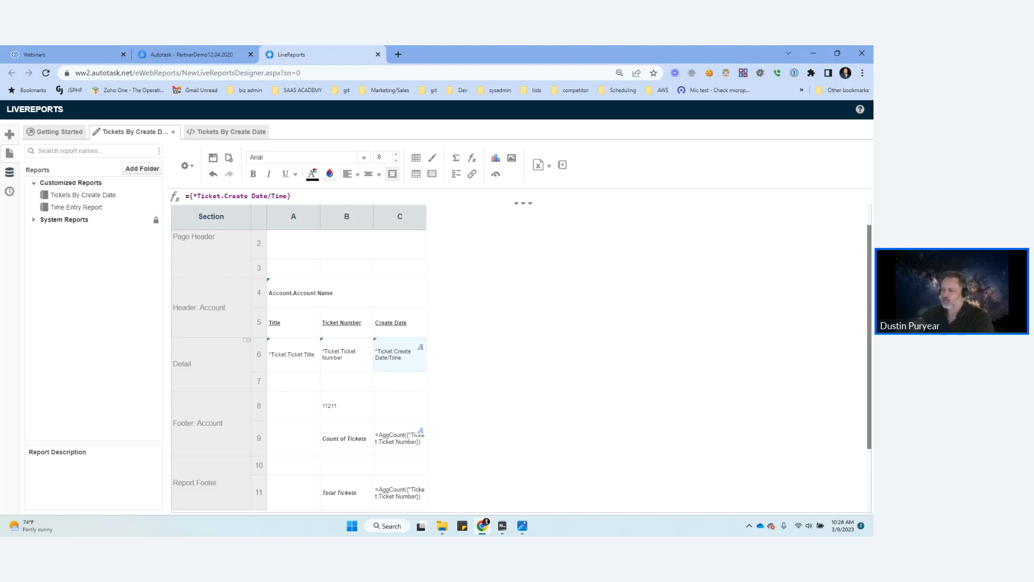
scroll(323, 355, up, 1)
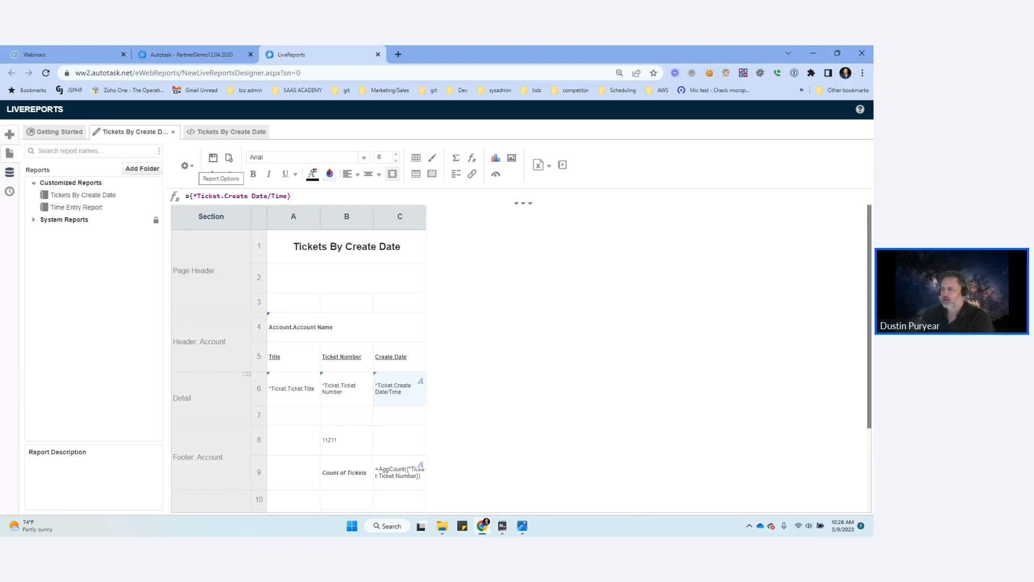
click(187, 165)
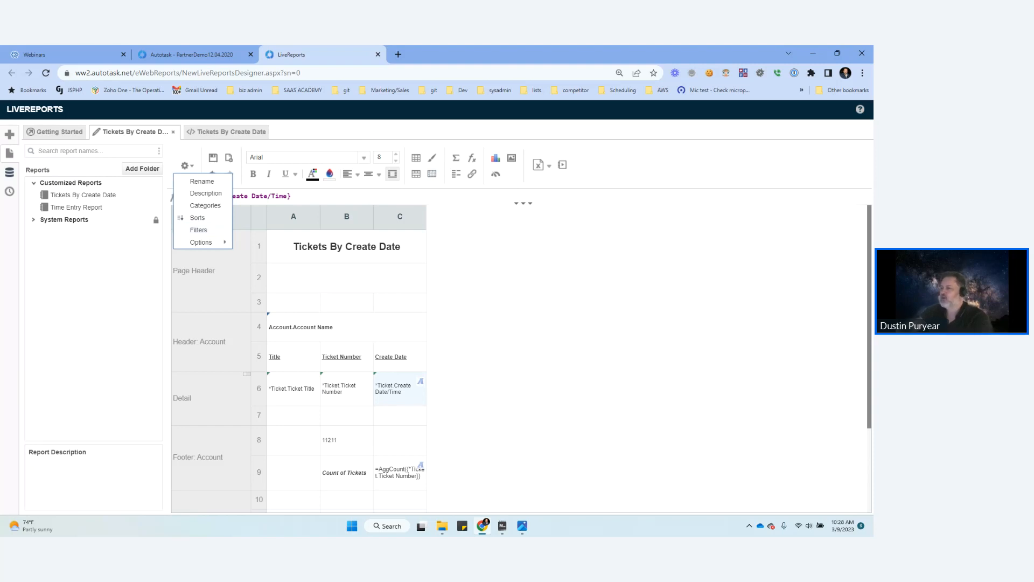
click(347, 303)
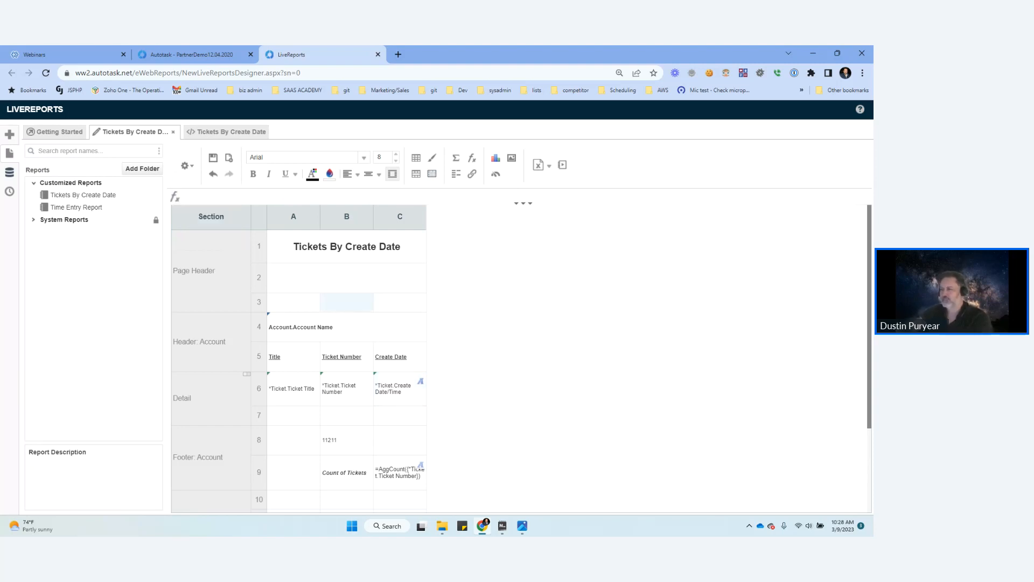